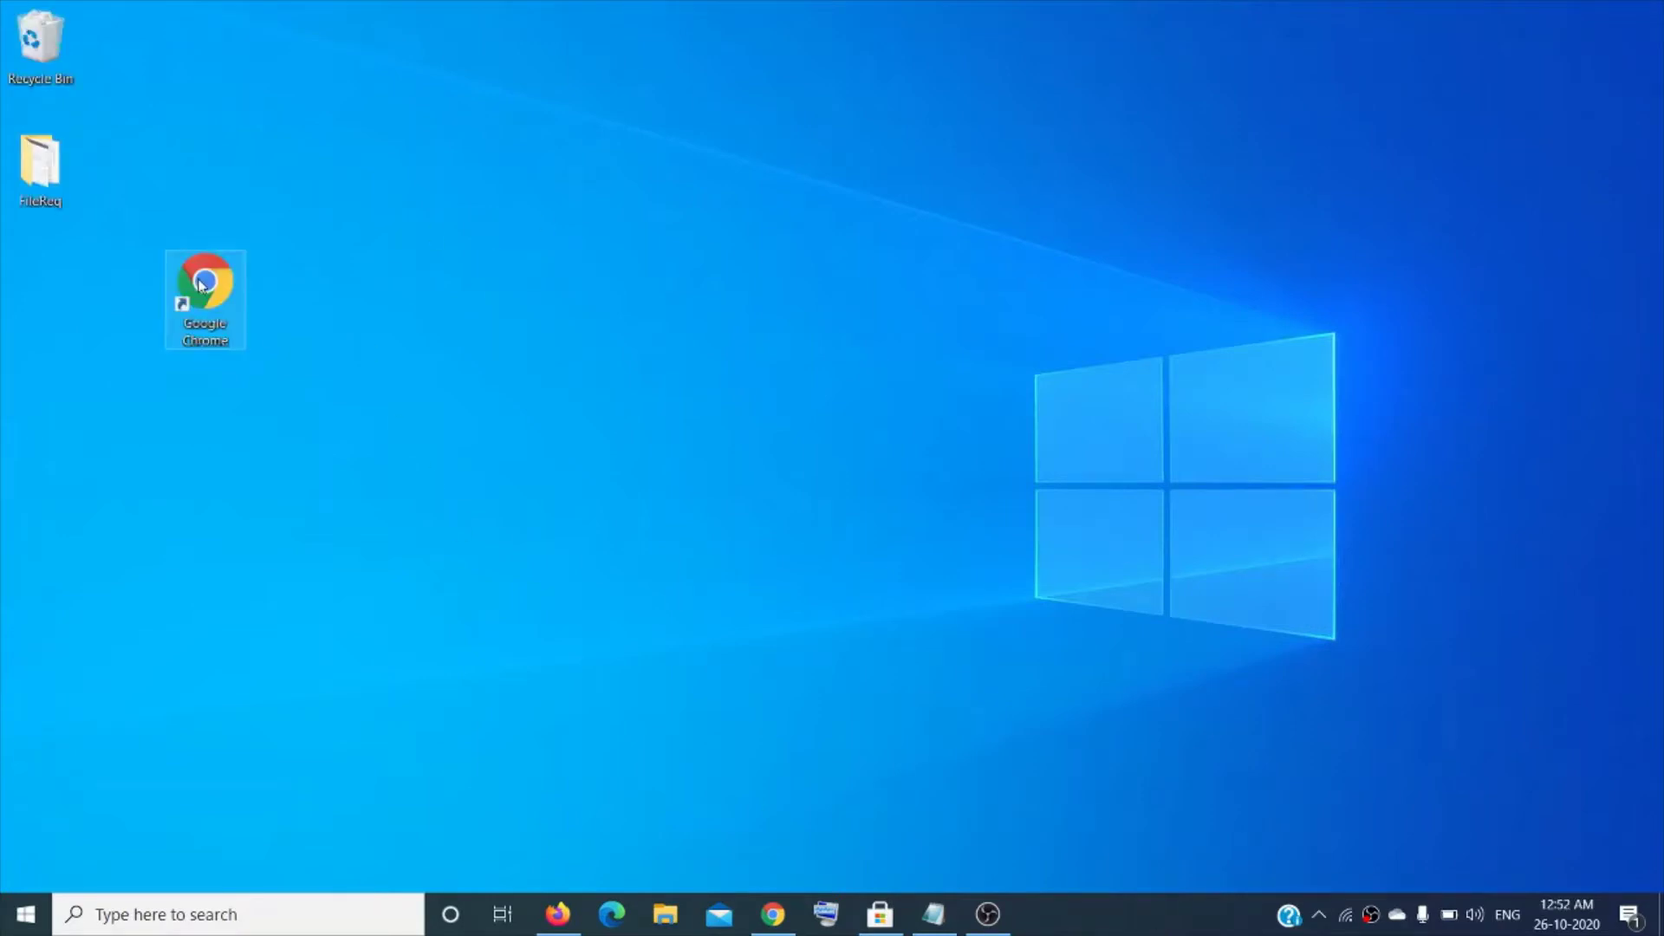
Run Google Chrome from its desktop shortcut as administrator.
{"action": "right_click", "coordinate": [200, 284]}
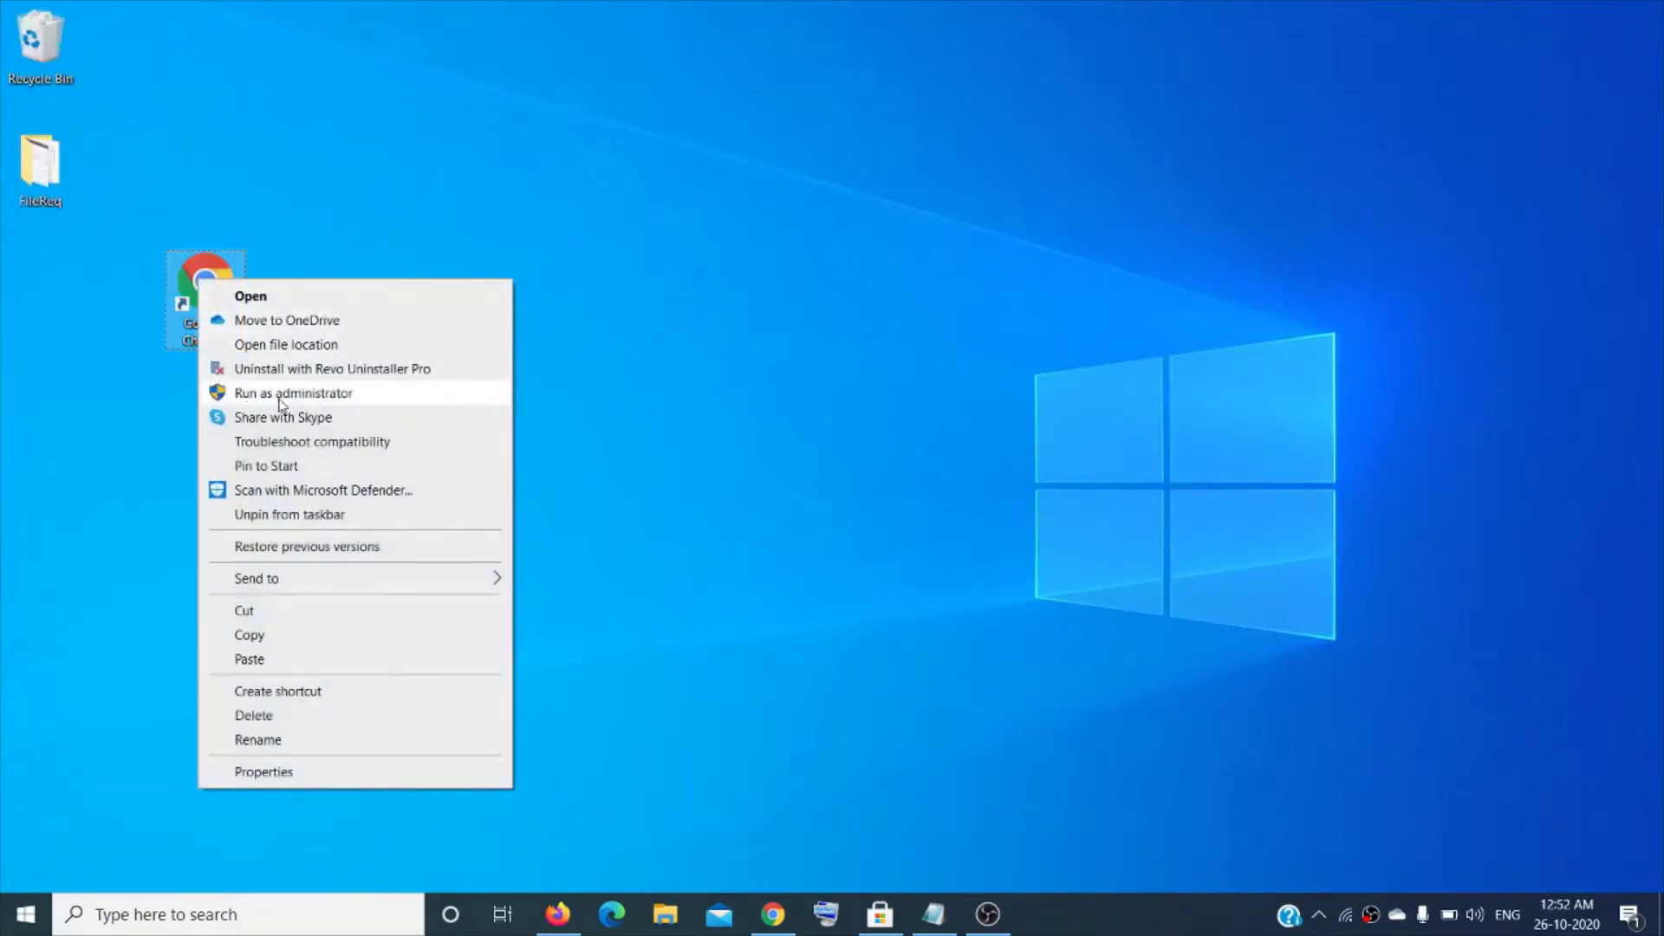
{"action": "left_click", "coordinate": [280, 395]}
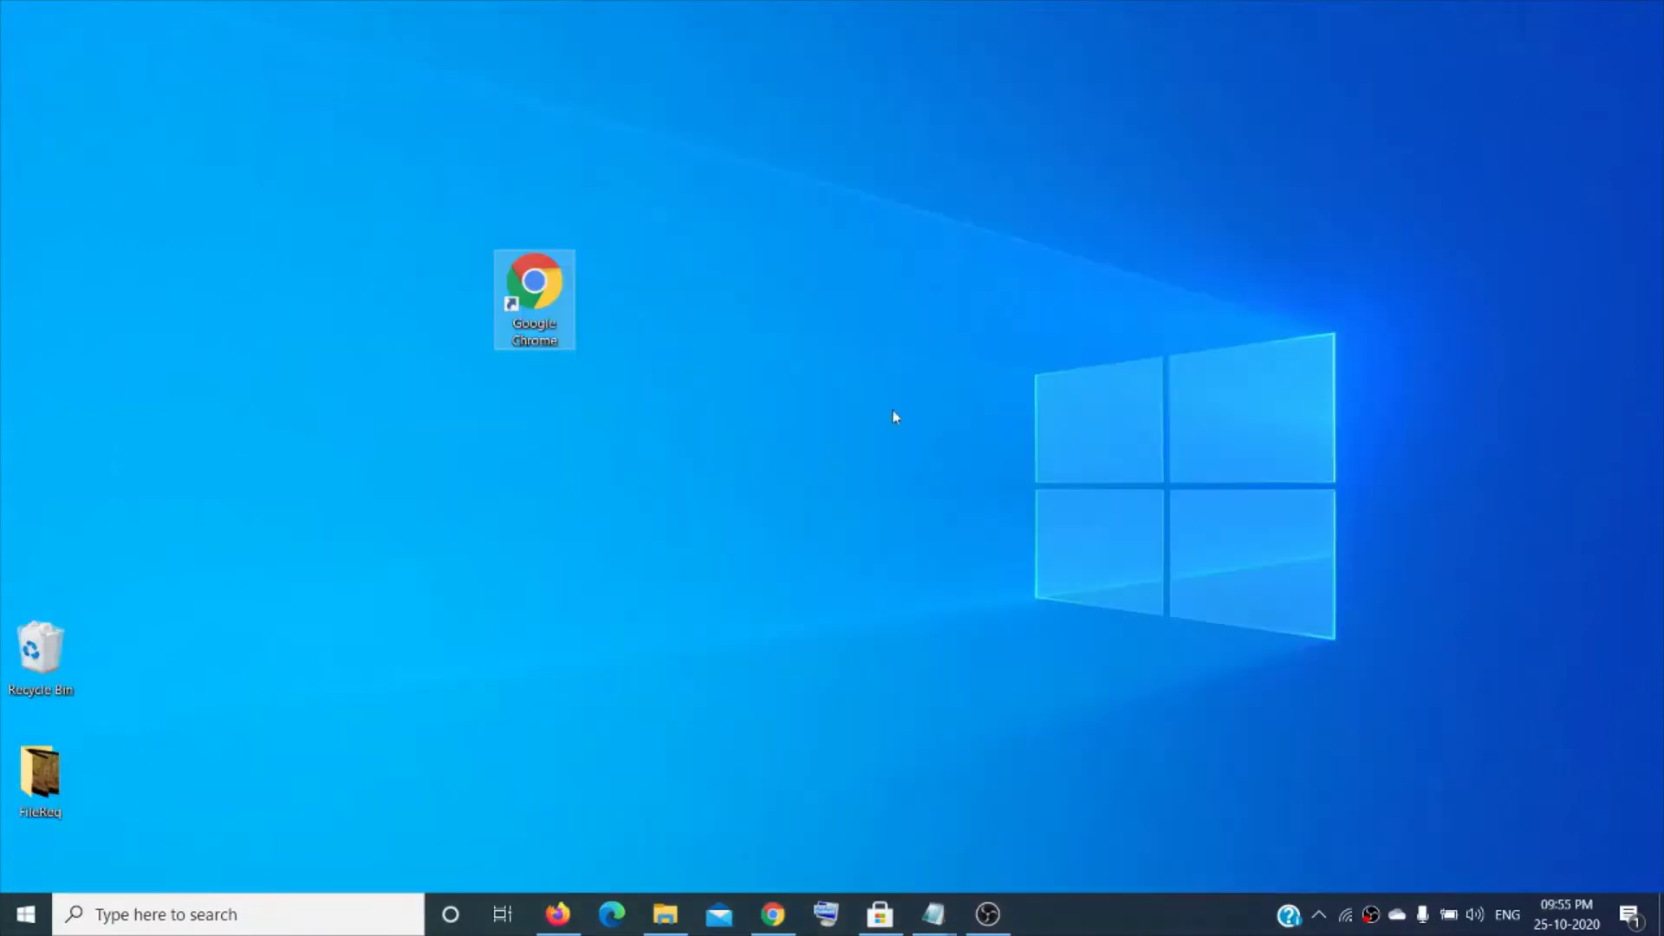
Run the compatibility troubleshooter from Chrome's shortcut properties and try its recommended settings.
{"action": "right_click", "coordinate": [546, 278]}
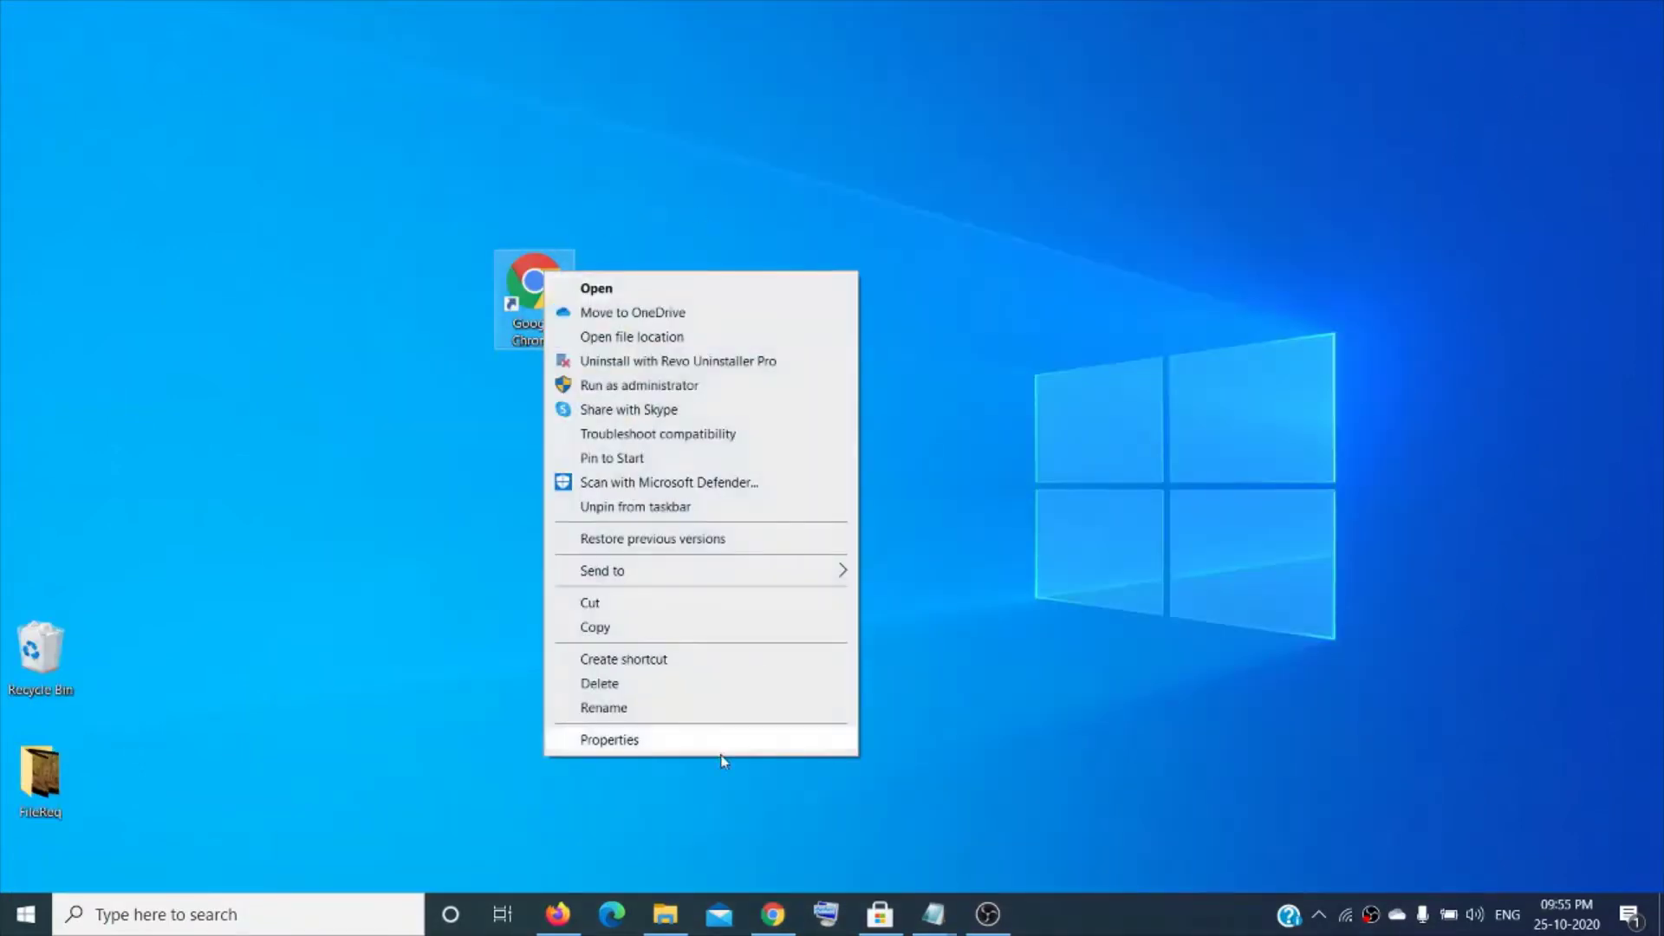
{"action": "left_click", "coordinate": [630, 743]}
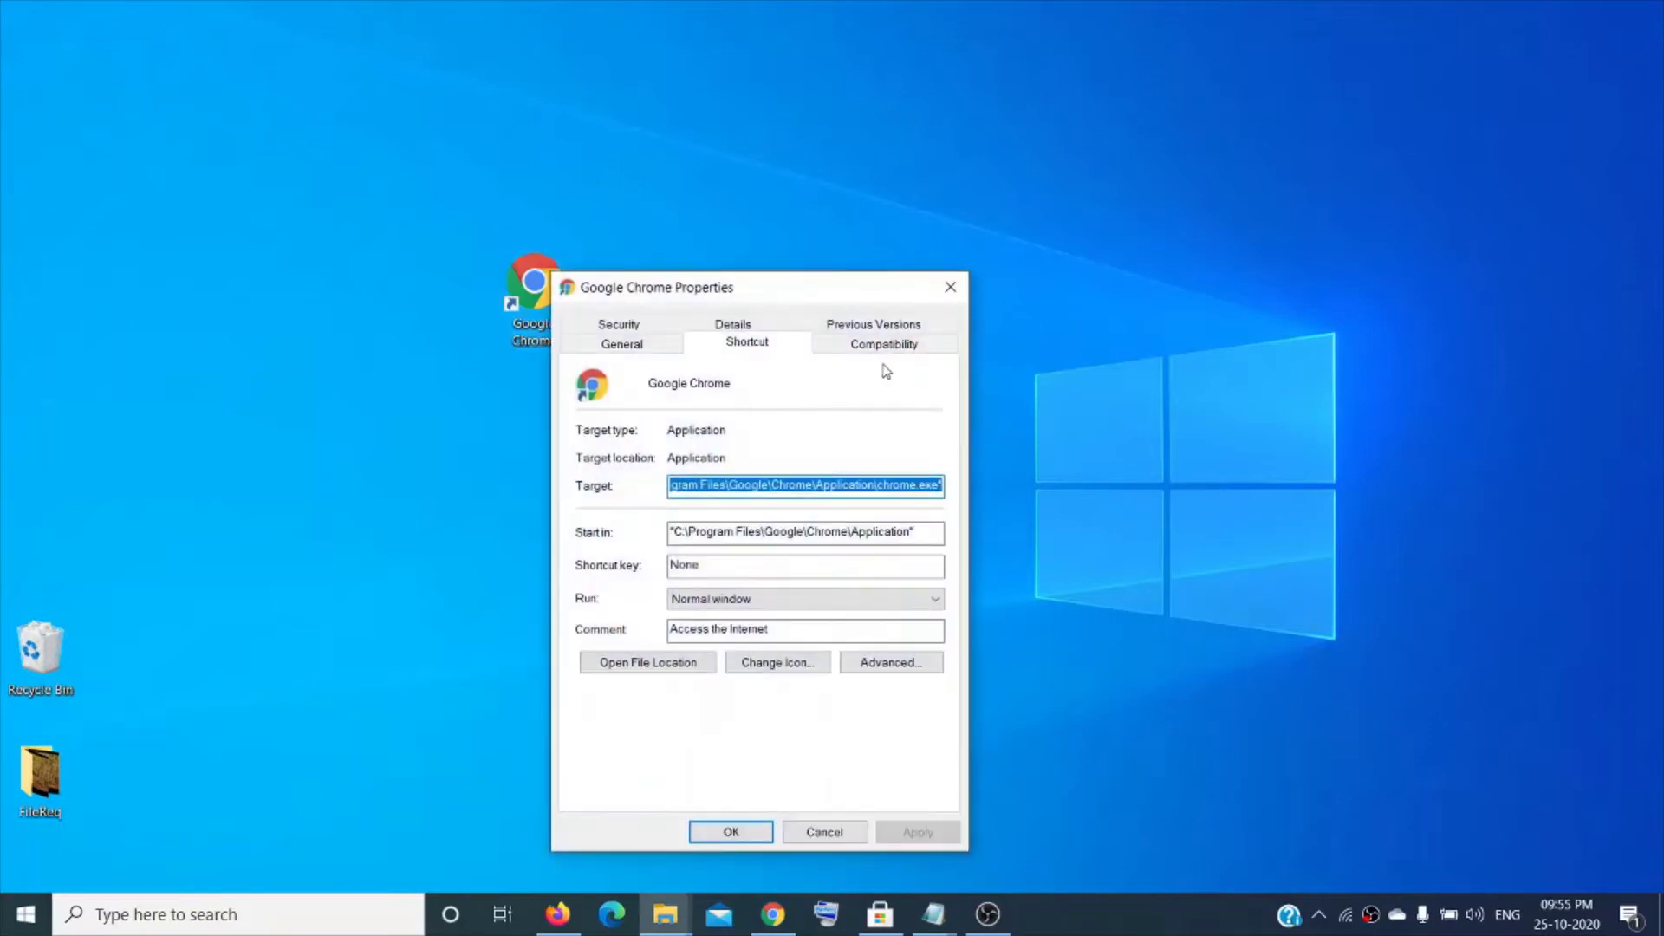
{"action": "left_click", "coordinate": [885, 345]}
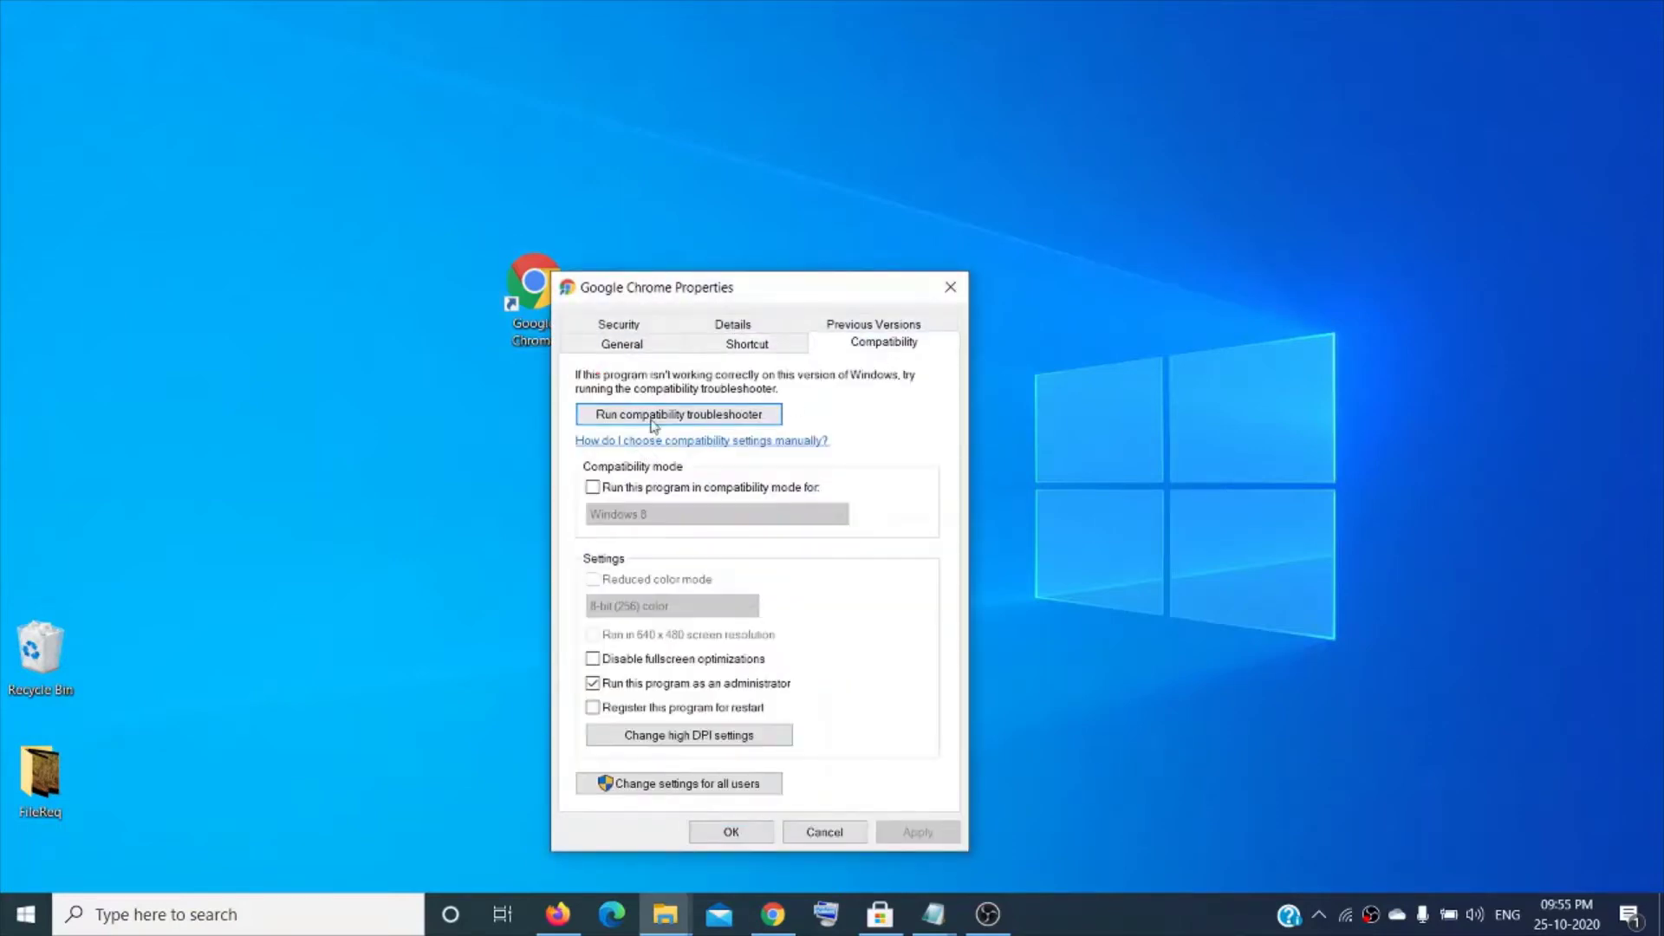
{"action": "left_click", "coordinate": [704, 419]}
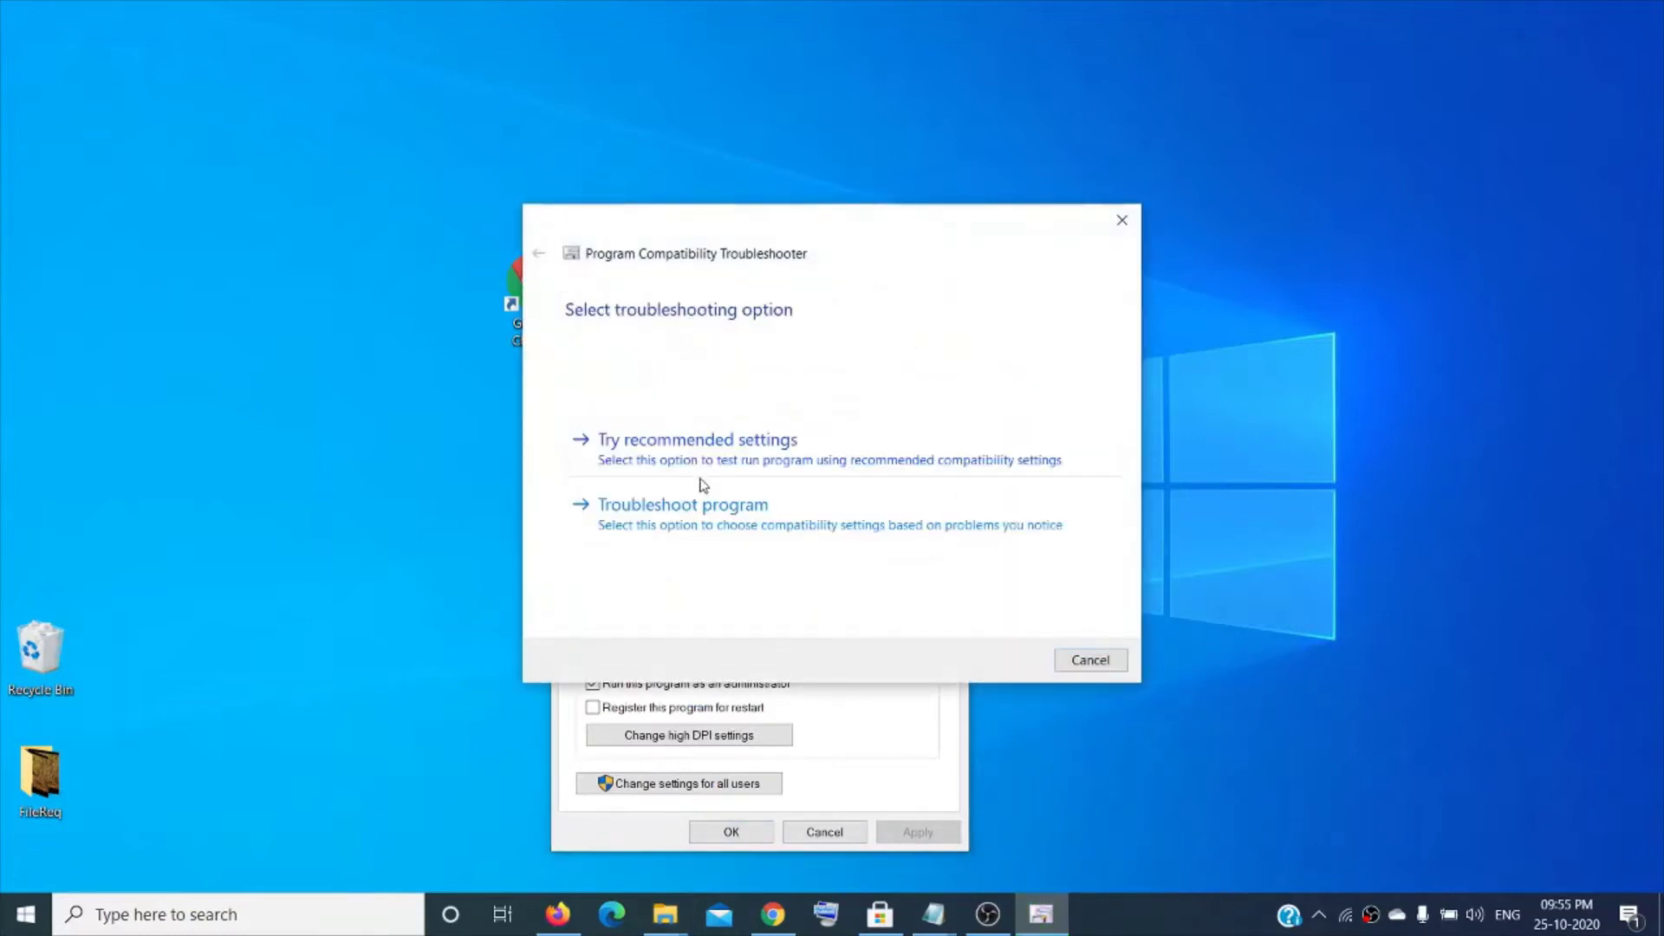
{"action": "left_click", "coordinate": [725, 448]}
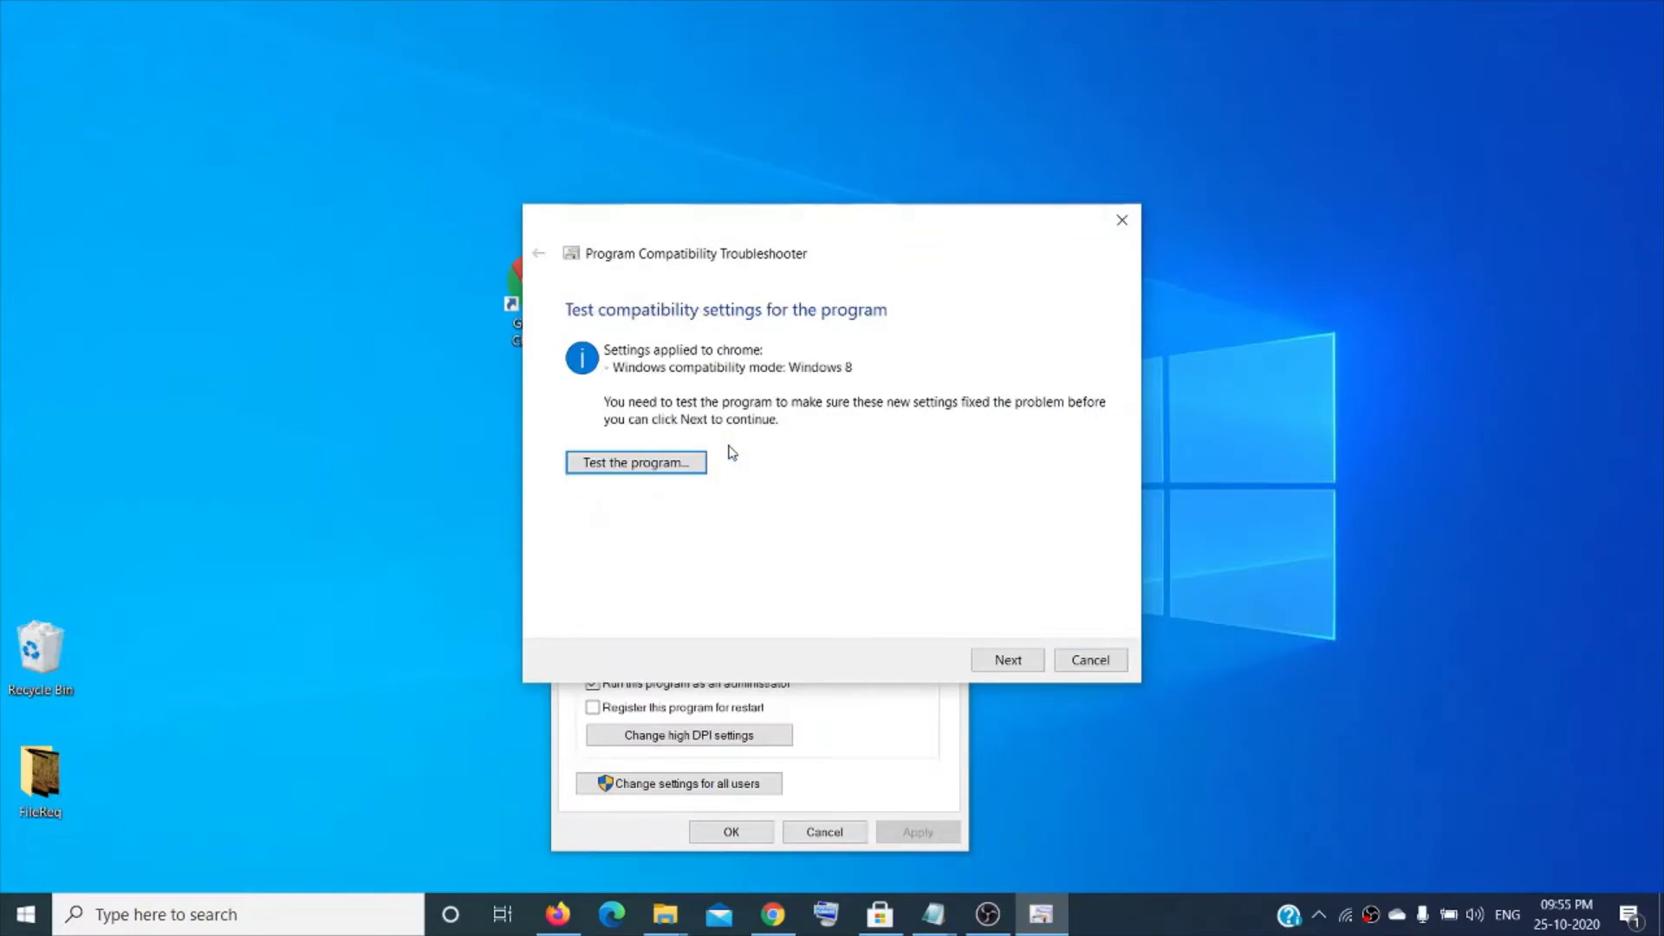
Test Chrome in the recommended Windows 8 mode, save those settings, and close the dialogs.
{"action": "left_click", "coordinate": [637, 463]}
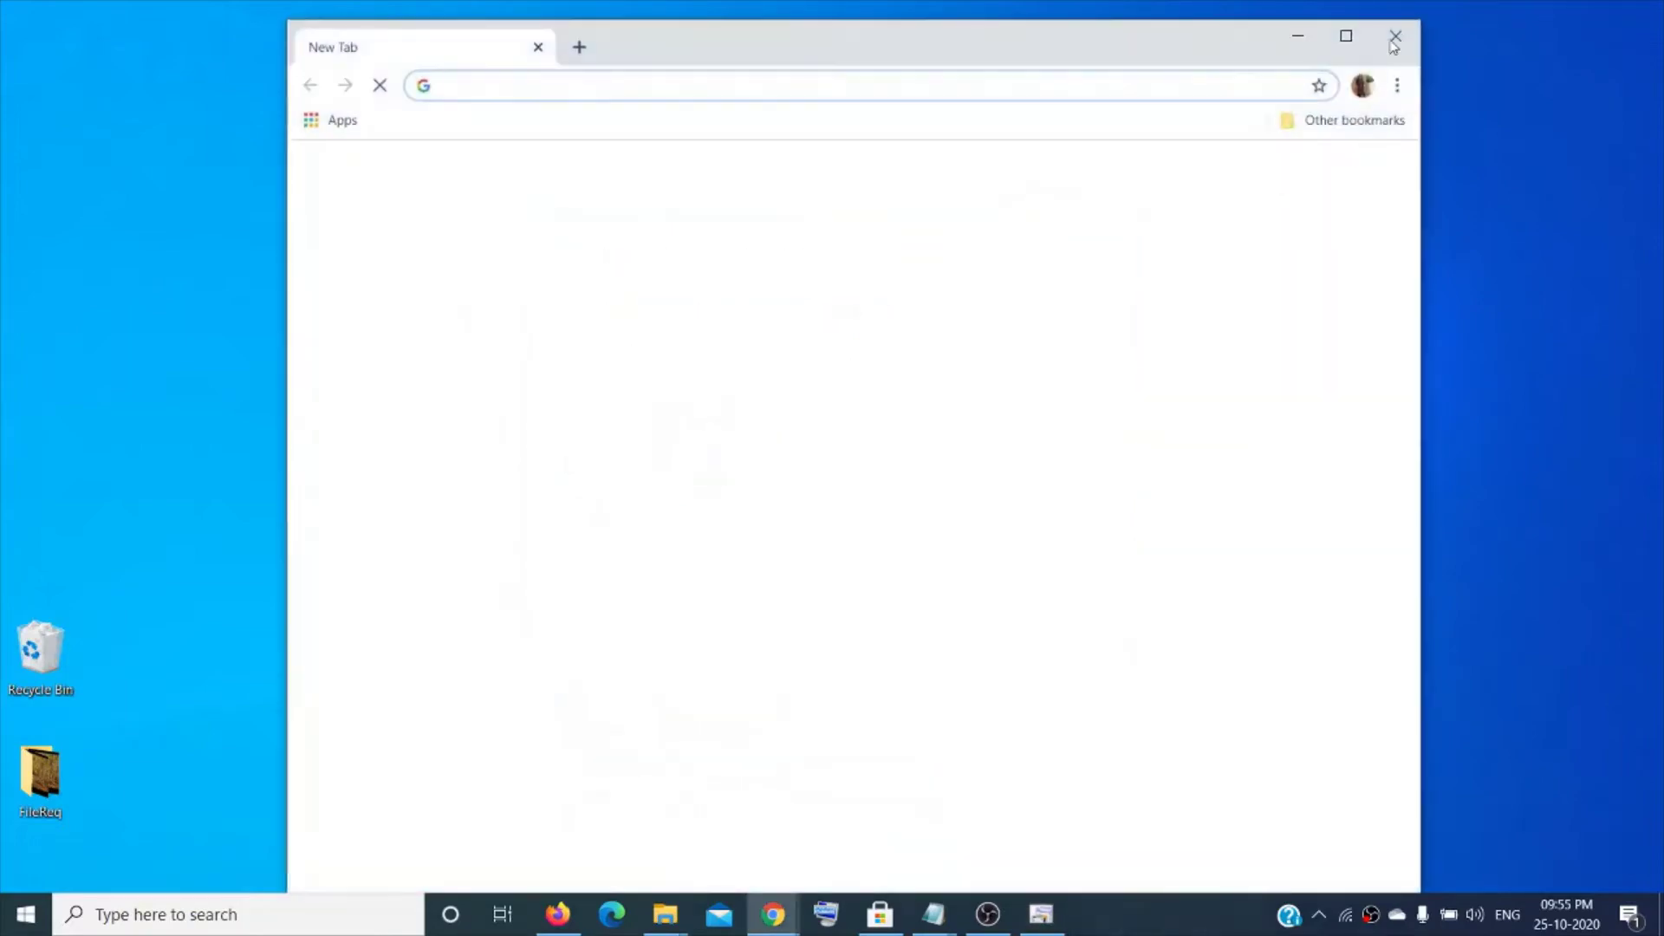
{"action": "left_click", "coordinate": [1393, 34]}
{"action": "left_click", "coordinate": [1007, 663]}
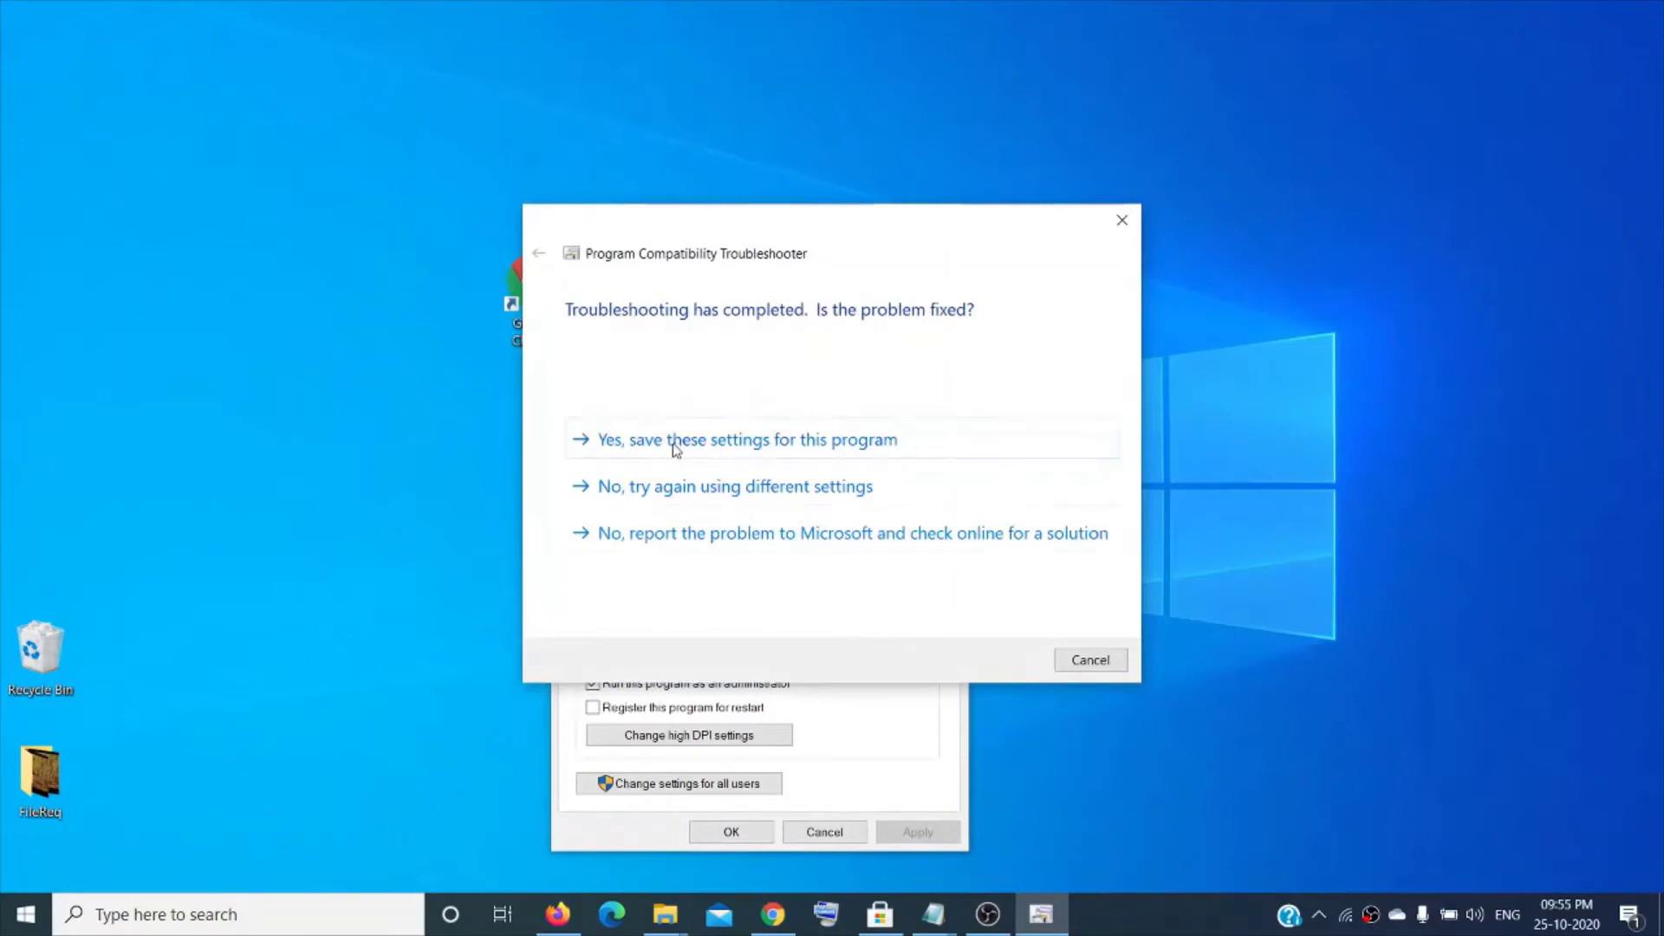
{"action": "left_click", "coordinate": [728, 441]}
{"action": "left_click", "coordinate": [1091, 664]}
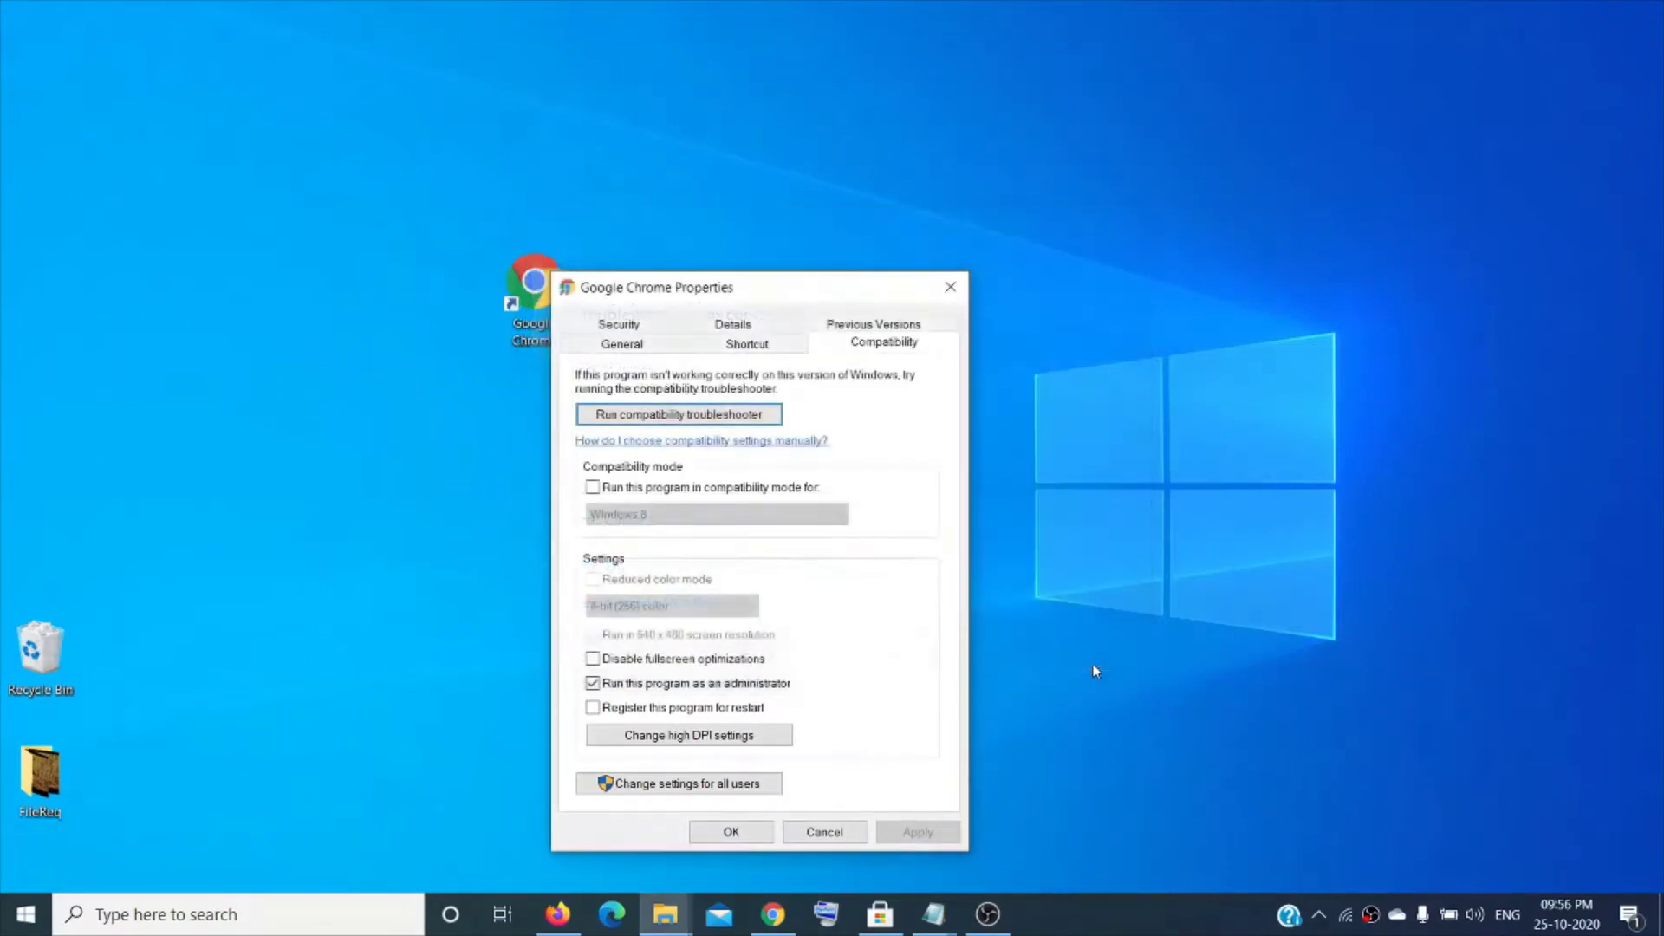
{"action": "left_click", "coordinate": [955, 283]}
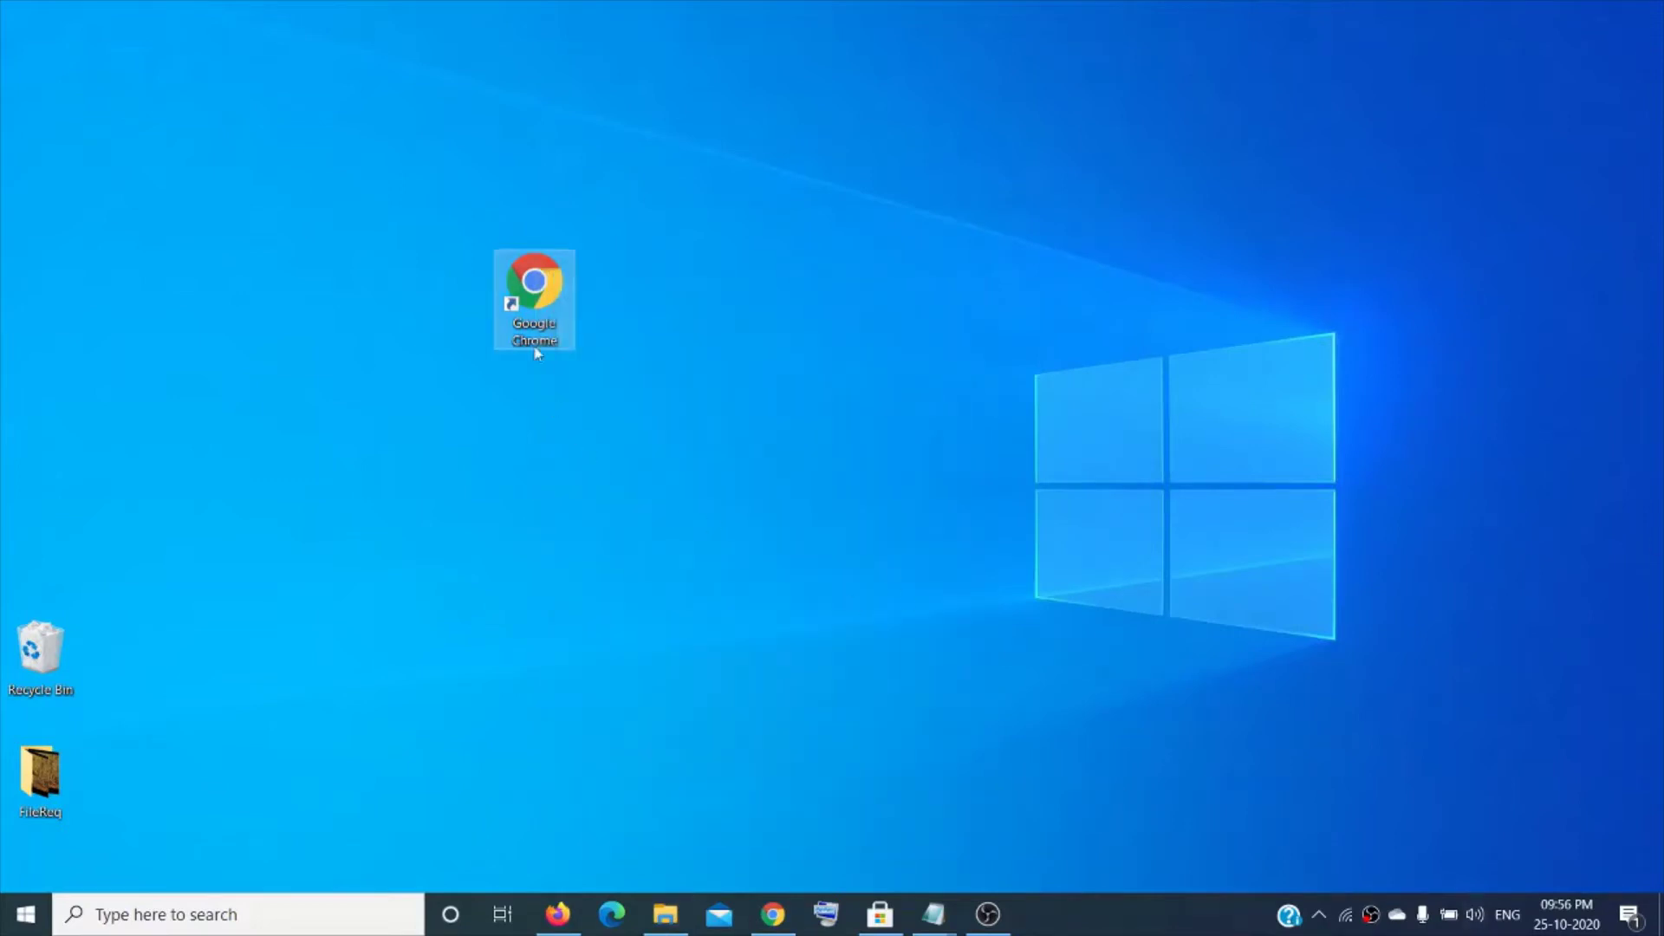
Enable compatibility mode set to Windows 7 in the Chrome shortcut's properties and apply it.
{"action": "right_click", "coordinate": [550, 265]}
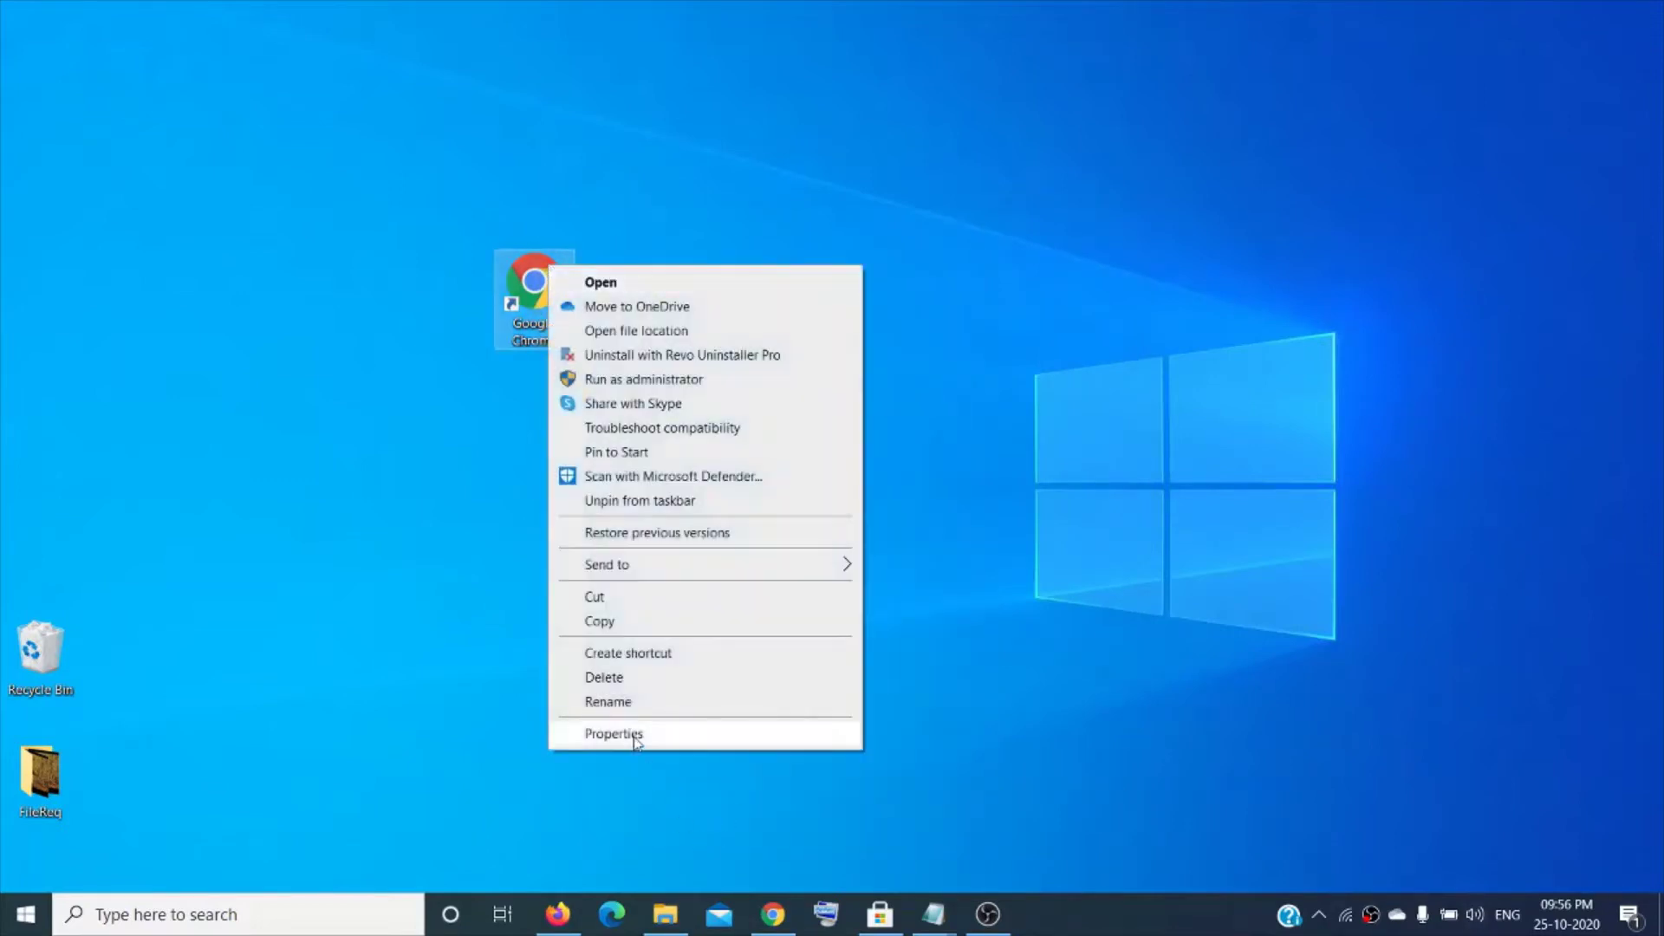
{"action": "left_click", "coordinate": [640, 733]}
{"action": "left_click", "coordinate": [899, 345]}
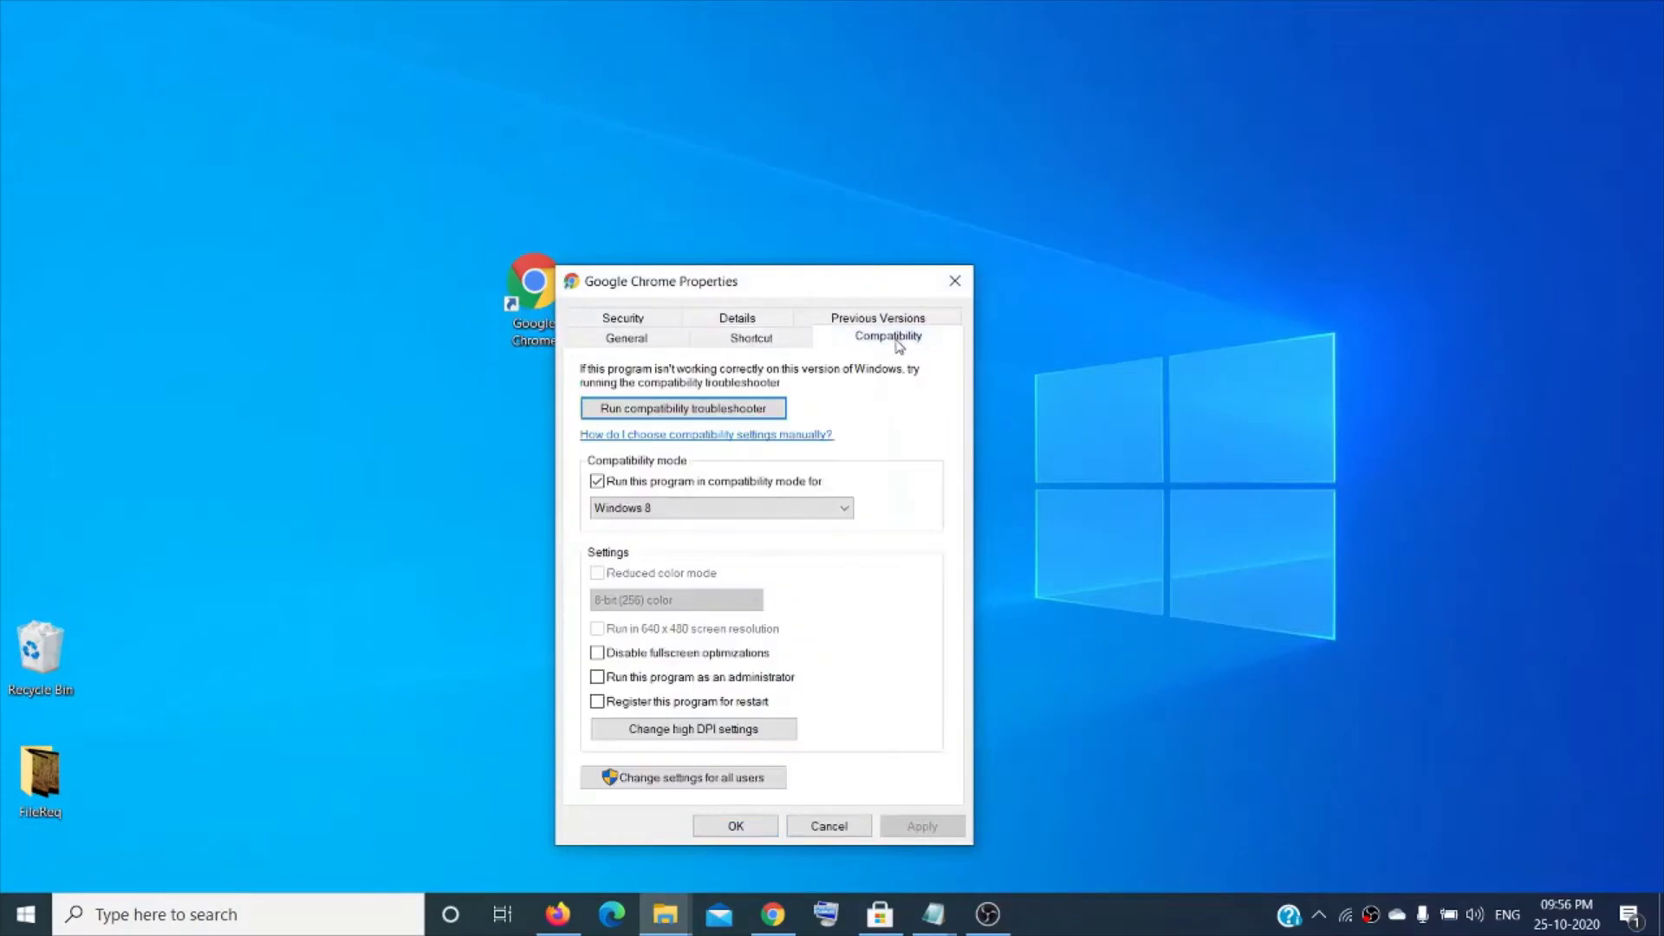
{"action": "left_click", "coordinate": [604, 485]}
{"action": "left_click", "coordinate": [836, 507]}
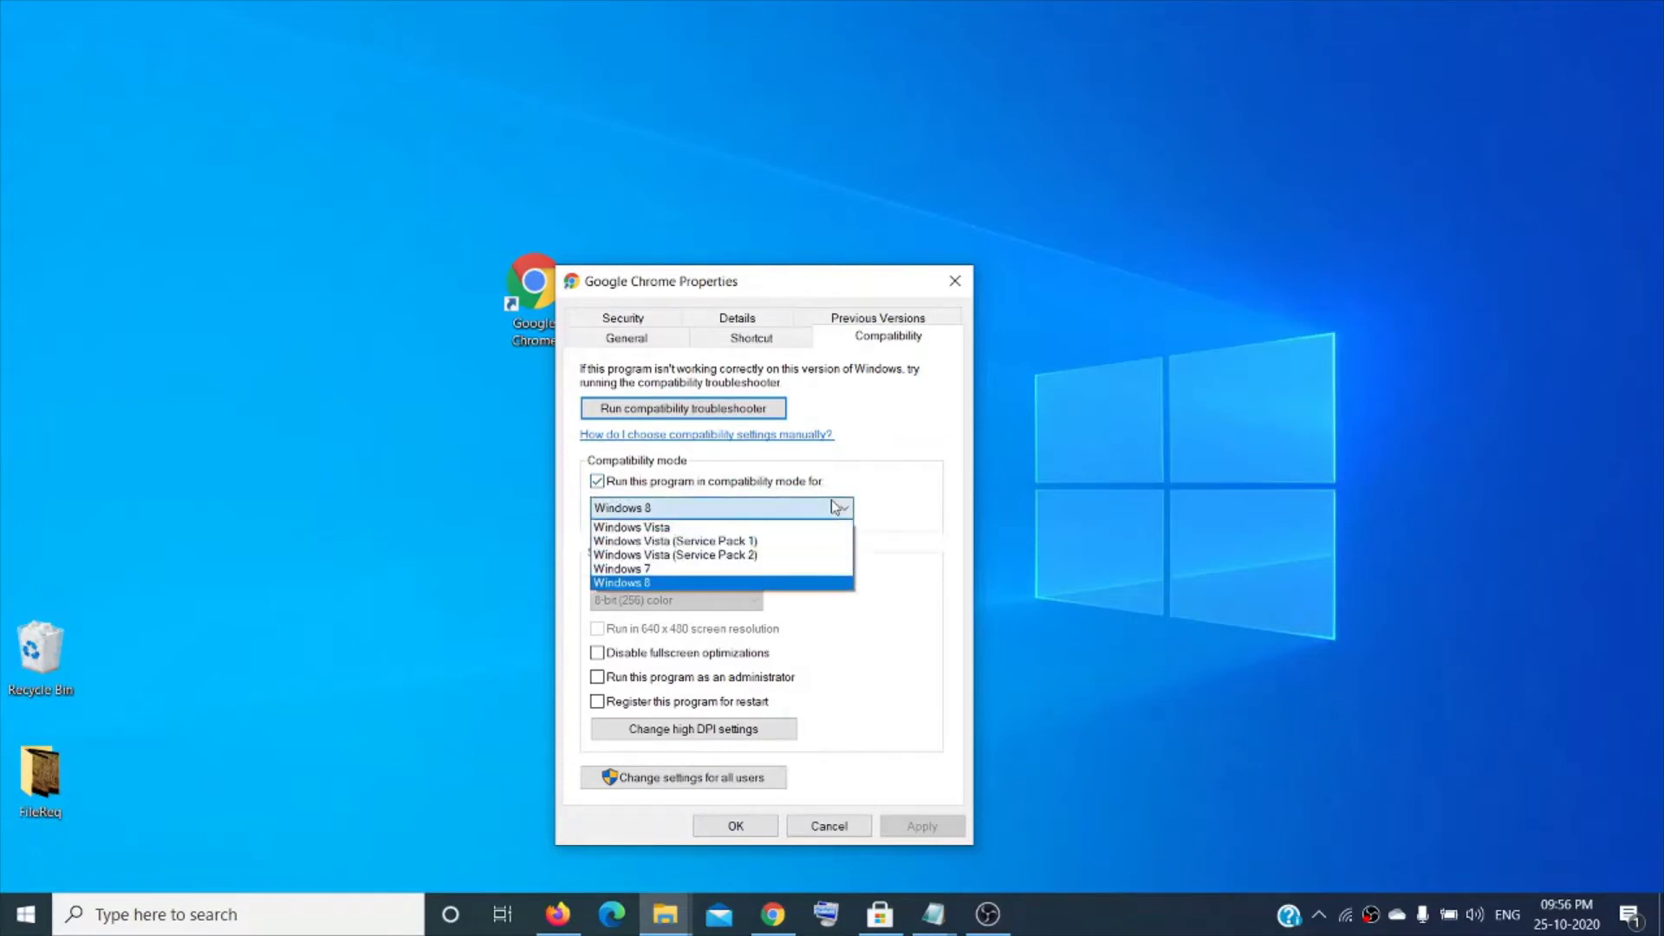
{"action": "left_click", "coordinate": [660, 570]}
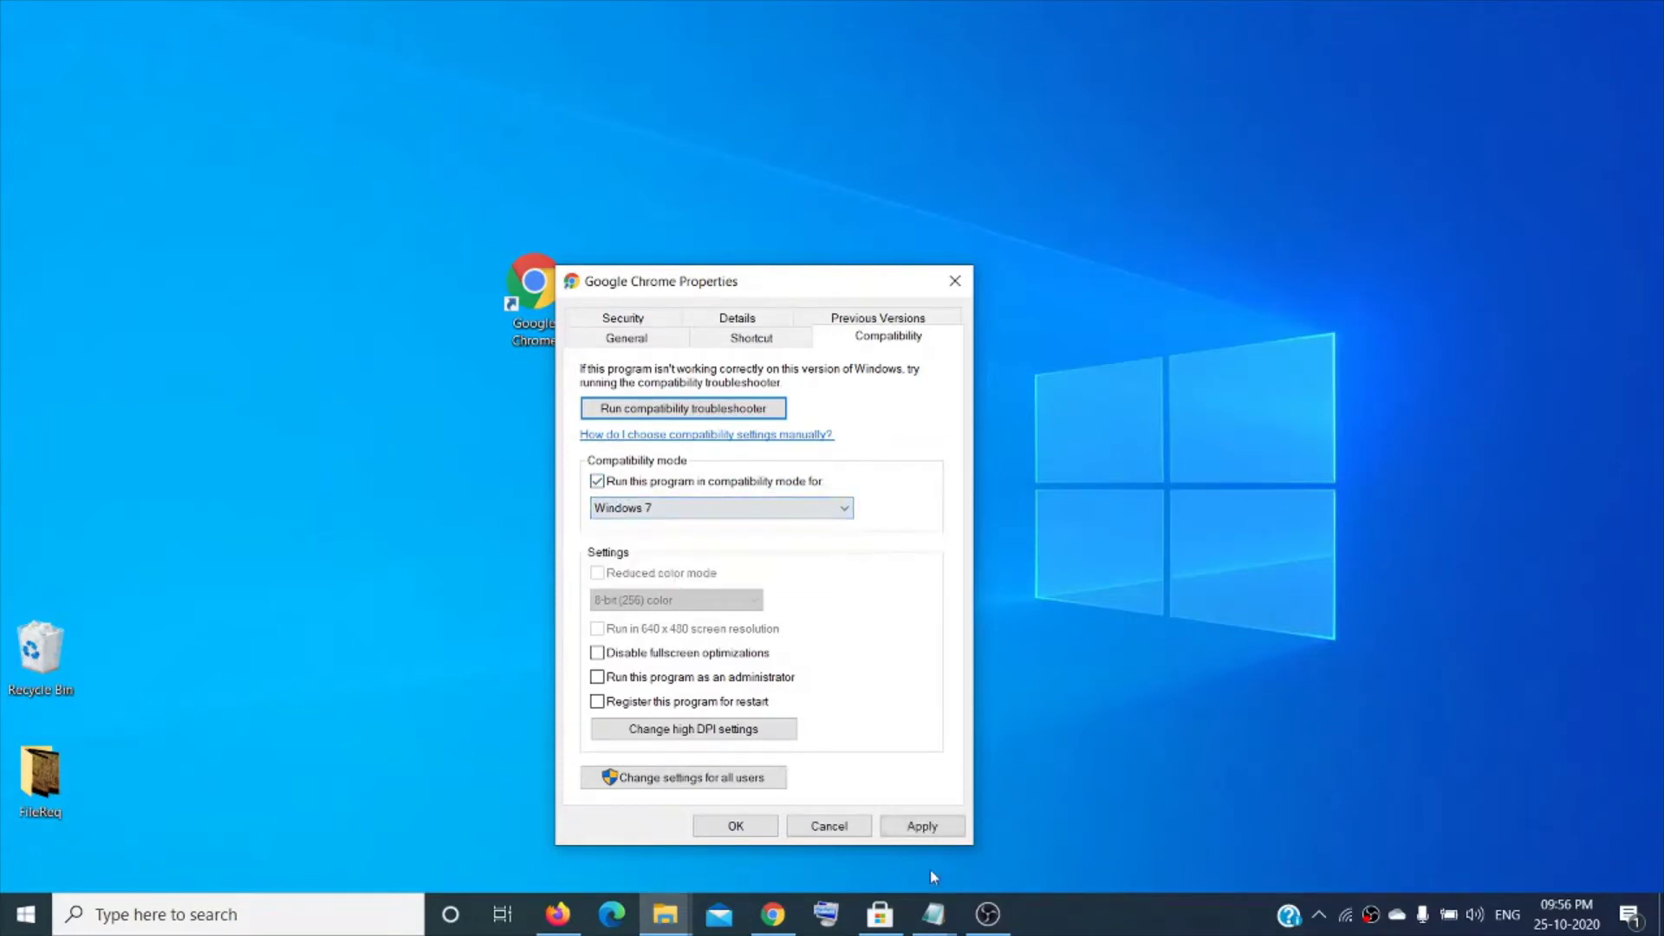
{"action": "left_click", "coordinate": [921, 828]}
{"action": "left_click", "coordinate": [751, 828]}
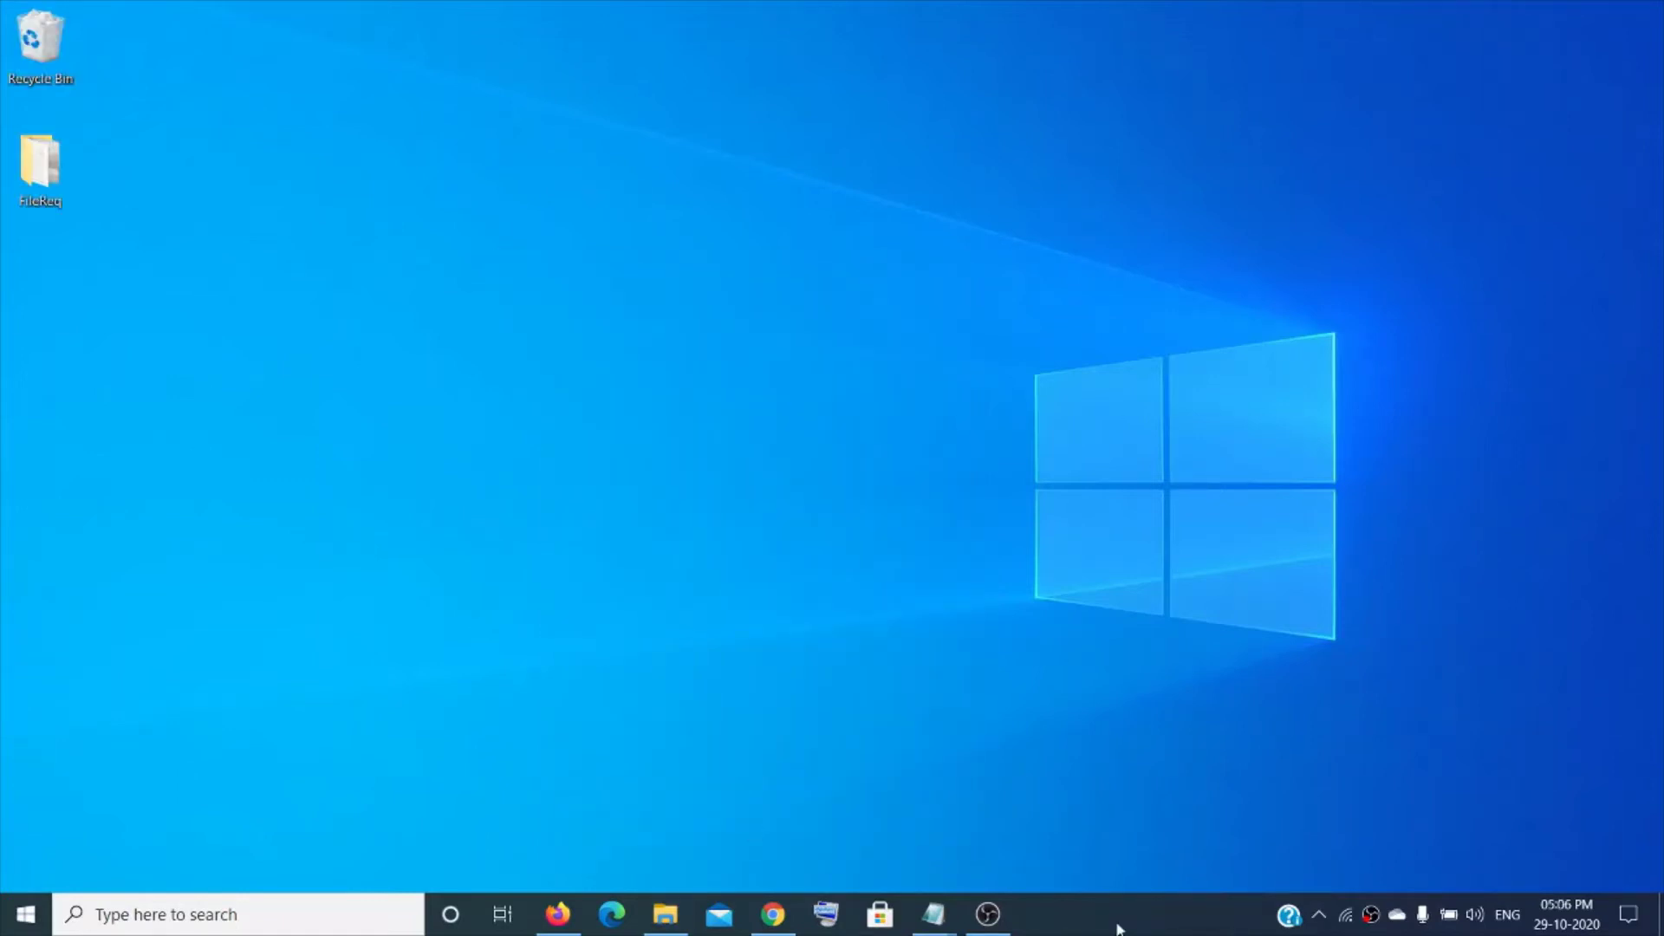
Open Update & Security in Windows Settings from the Start menu.
{"action": "left_click", "coordinate": [24, 921]}
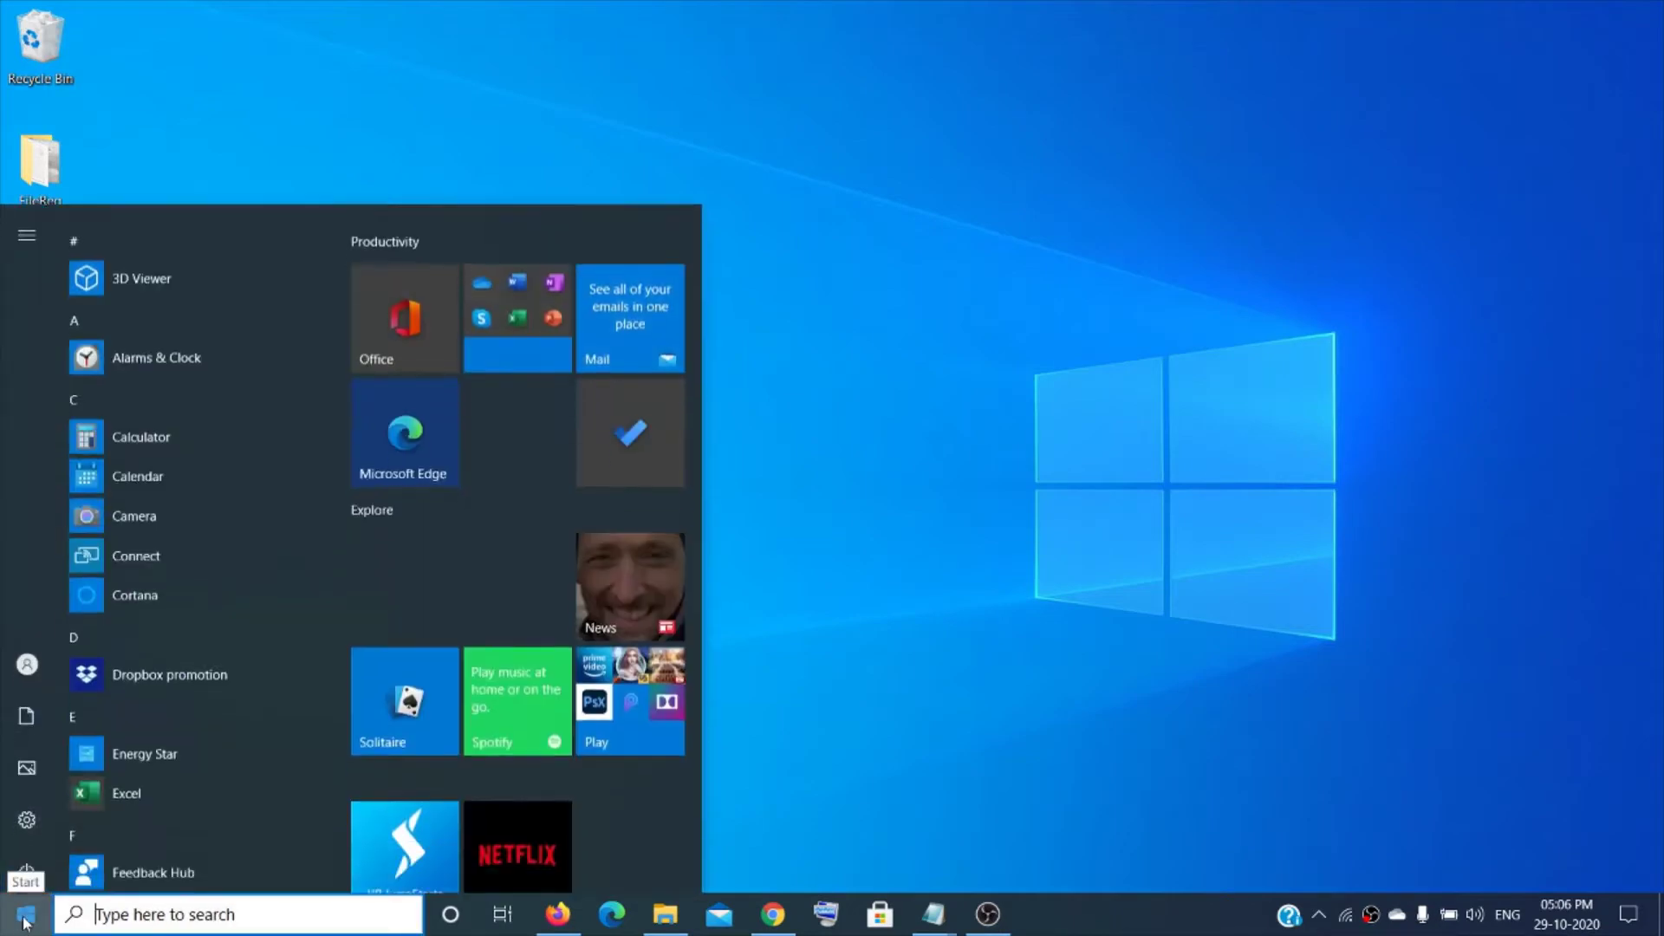
{"action": "left_click", "coordinate": [34, 813]}
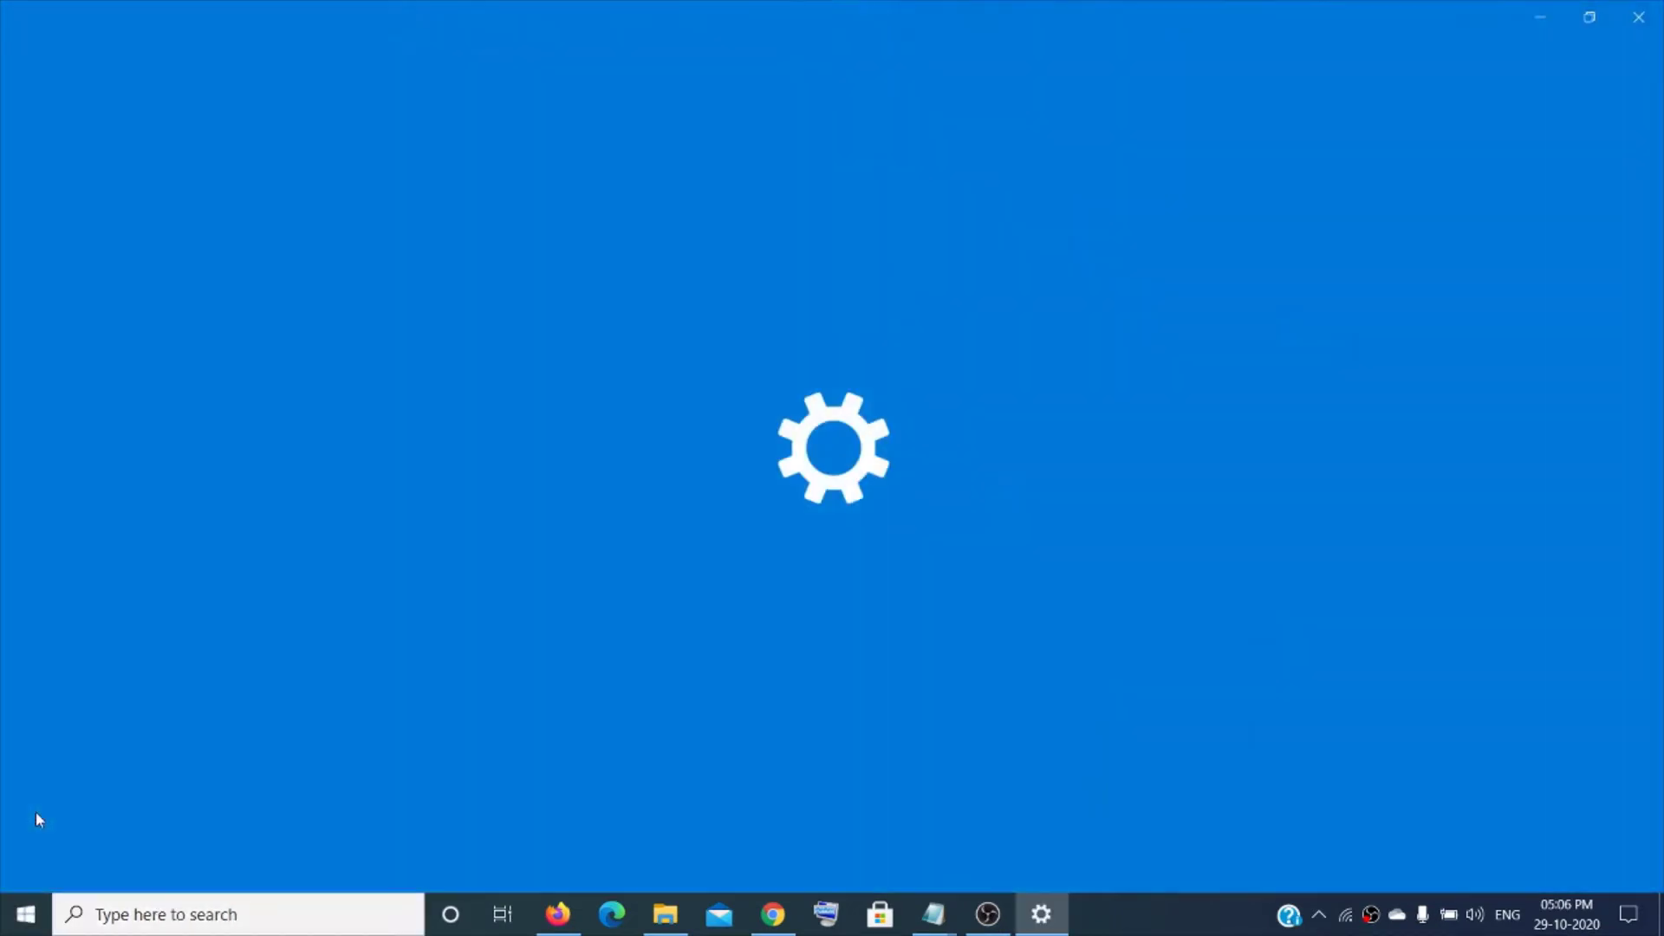
{"action": "left_click", "coordinate": [825, 590]}
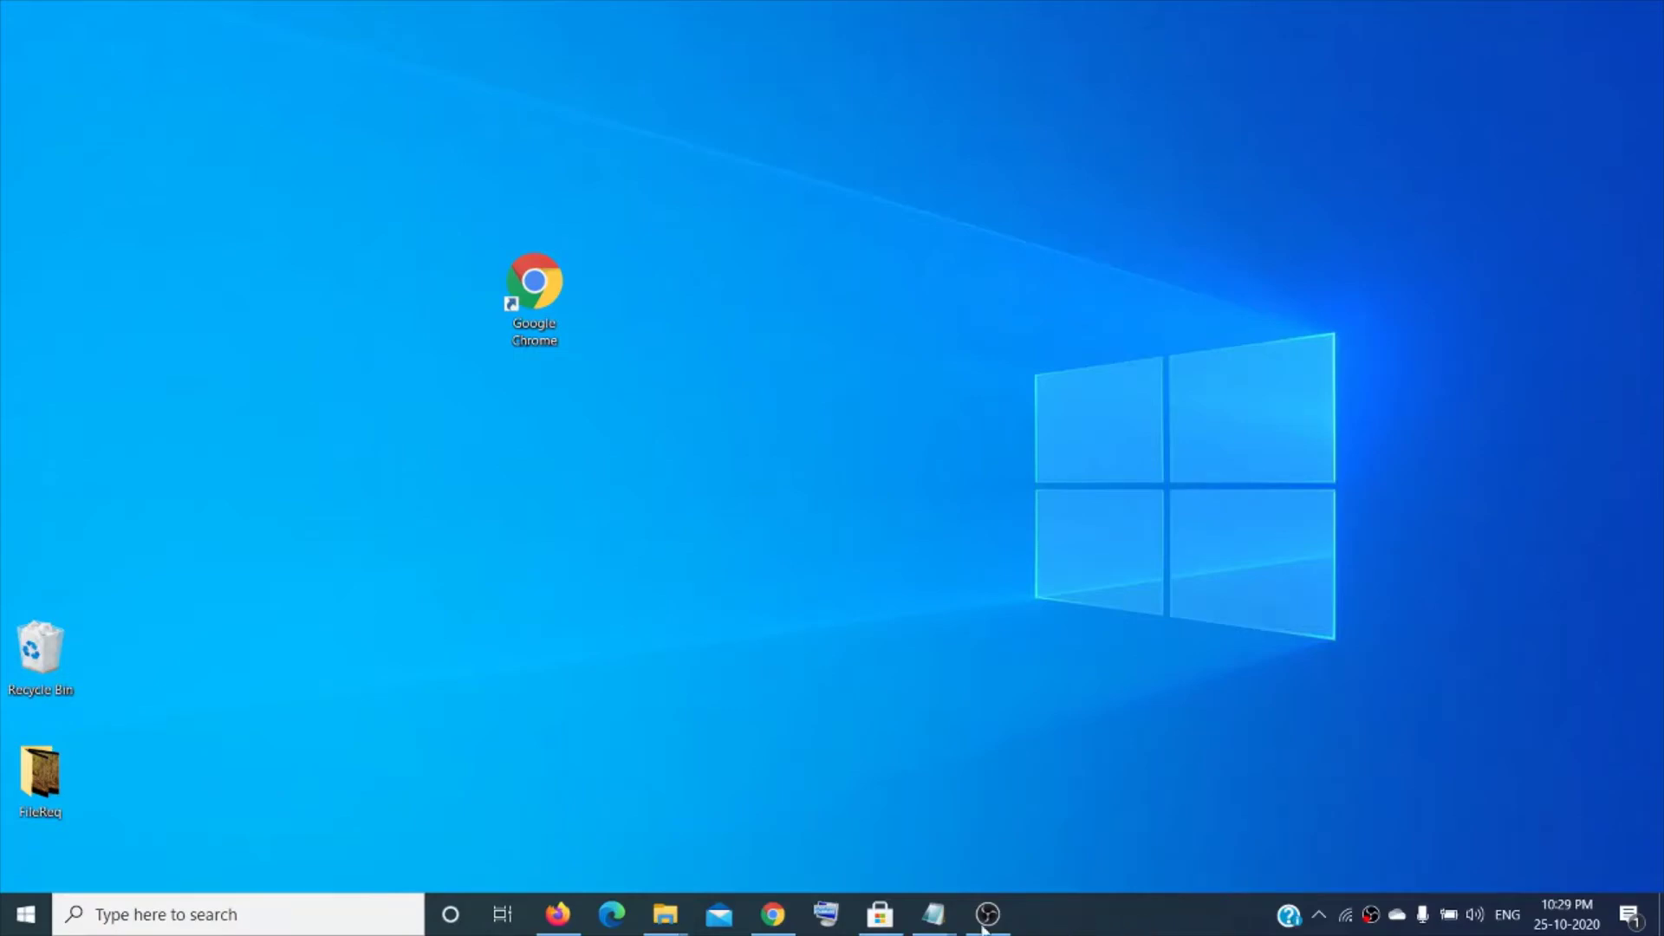
Download the DirectX End-User Runtime Web Installer from Microsoft's DirectX page in the search results.
{"action": "left_click", "coordinate": [775, 915]}
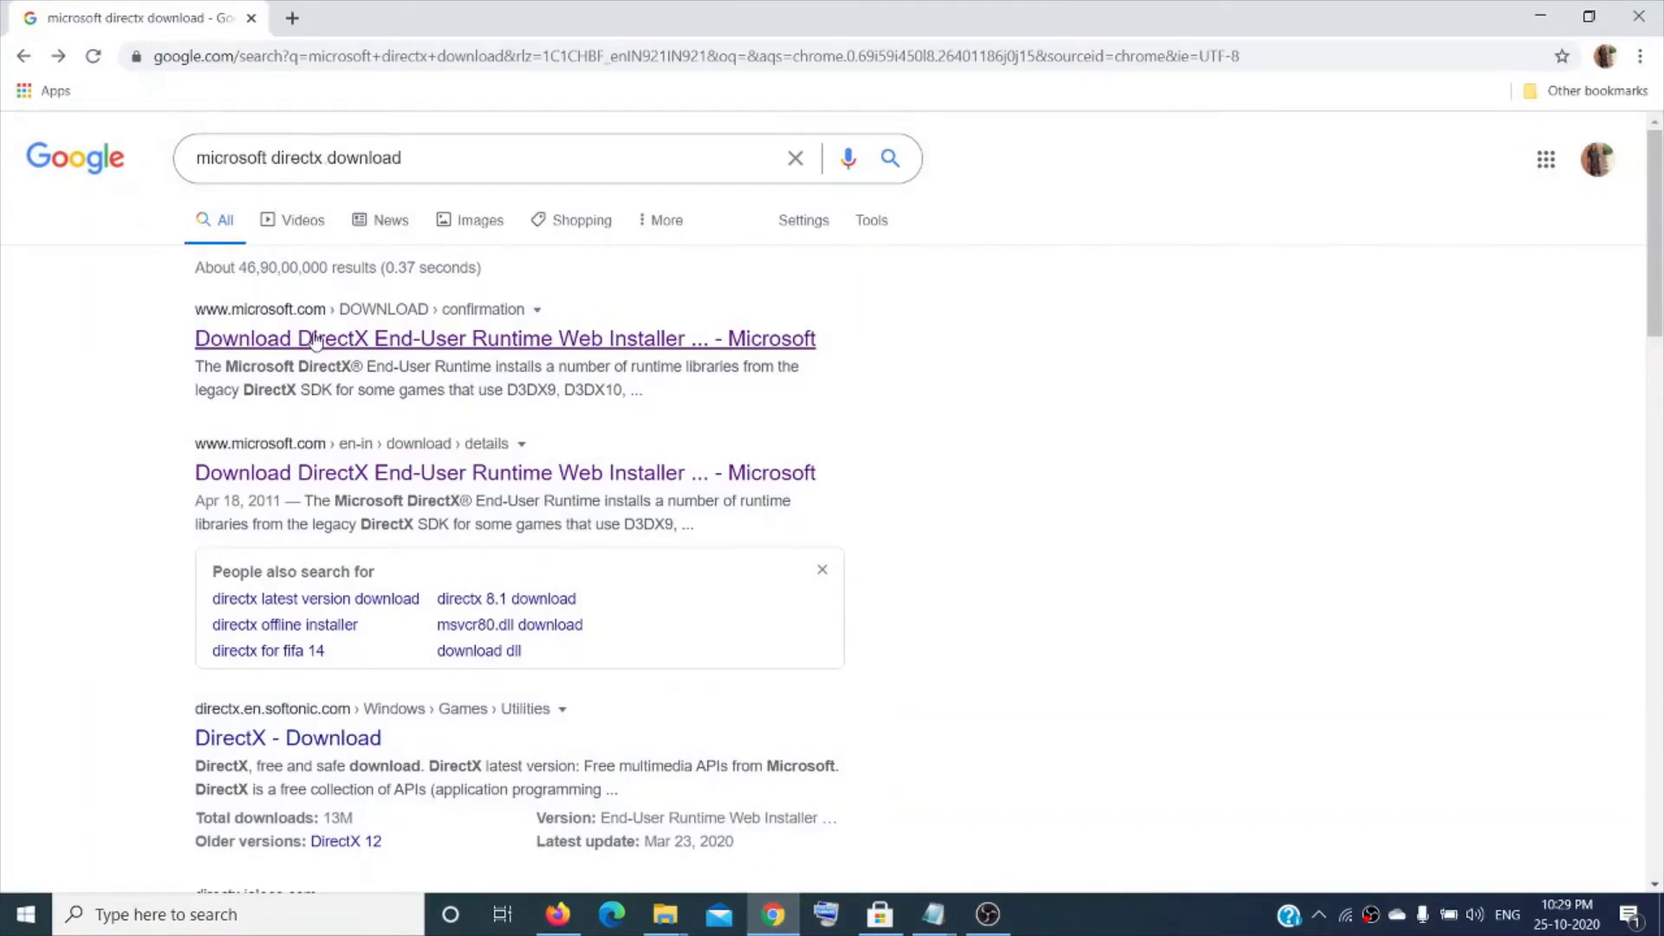
{"action": "left_click", "coordinate": [301, 482]}
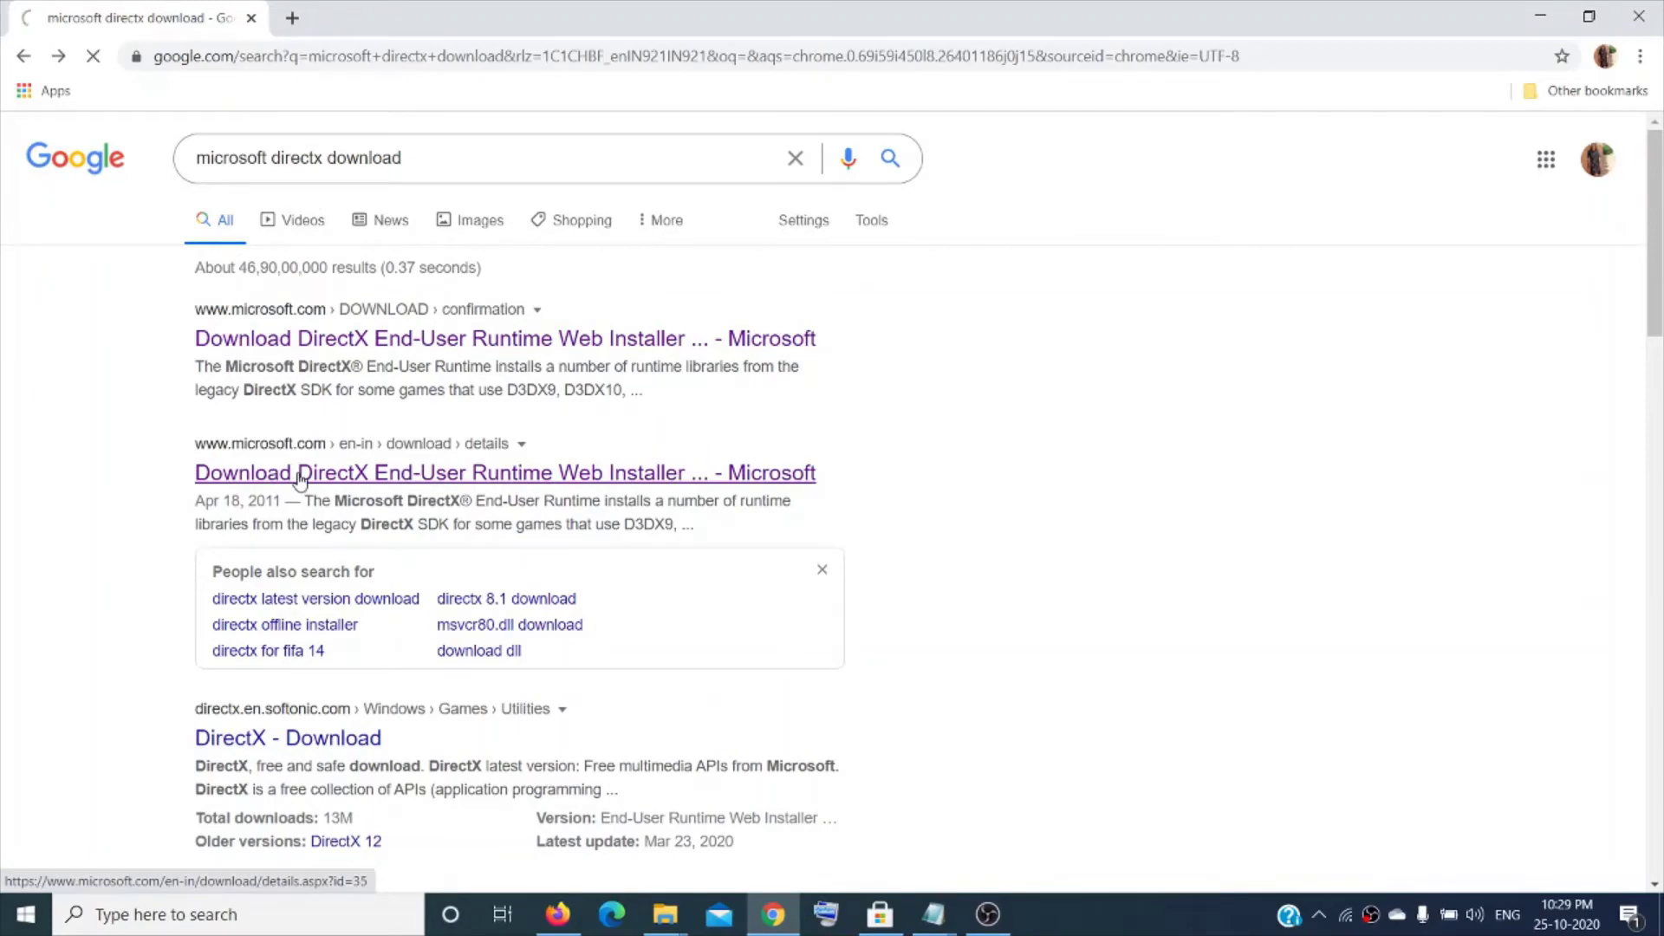
{"action": "scroll", "coordinate": [769, 552], "scroll_direction": "down", "scroll_amount": 3}
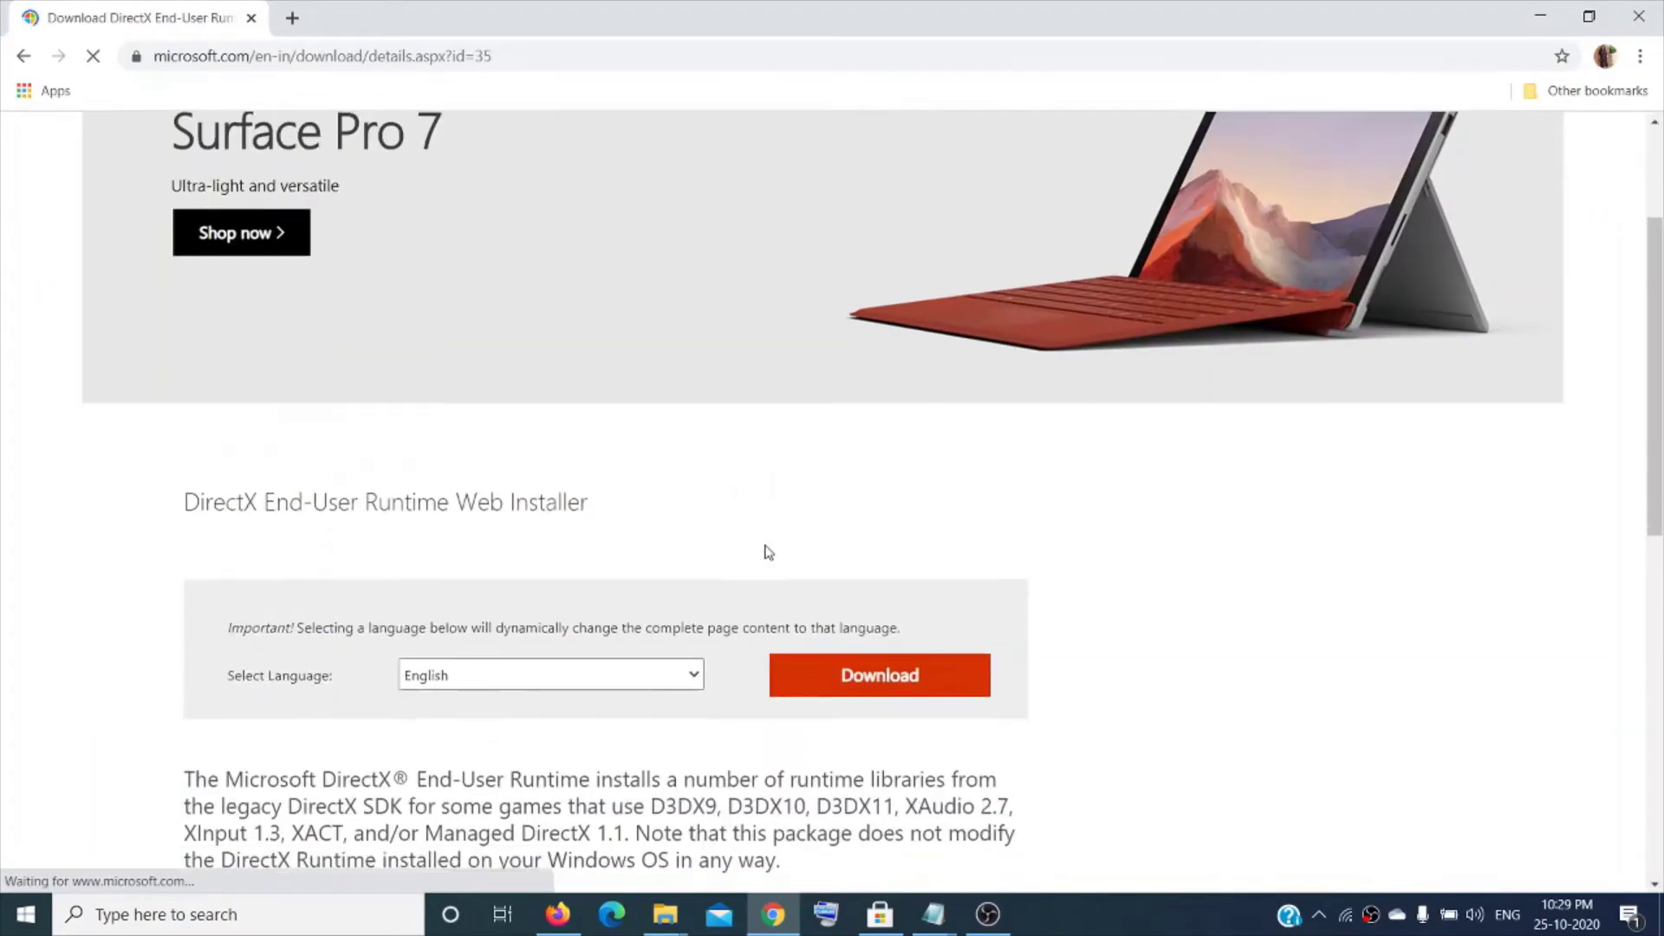
{"action": "scroll", "coordinate": [919, 665], "scroll_direction": "down", "scroll_amount": 1}
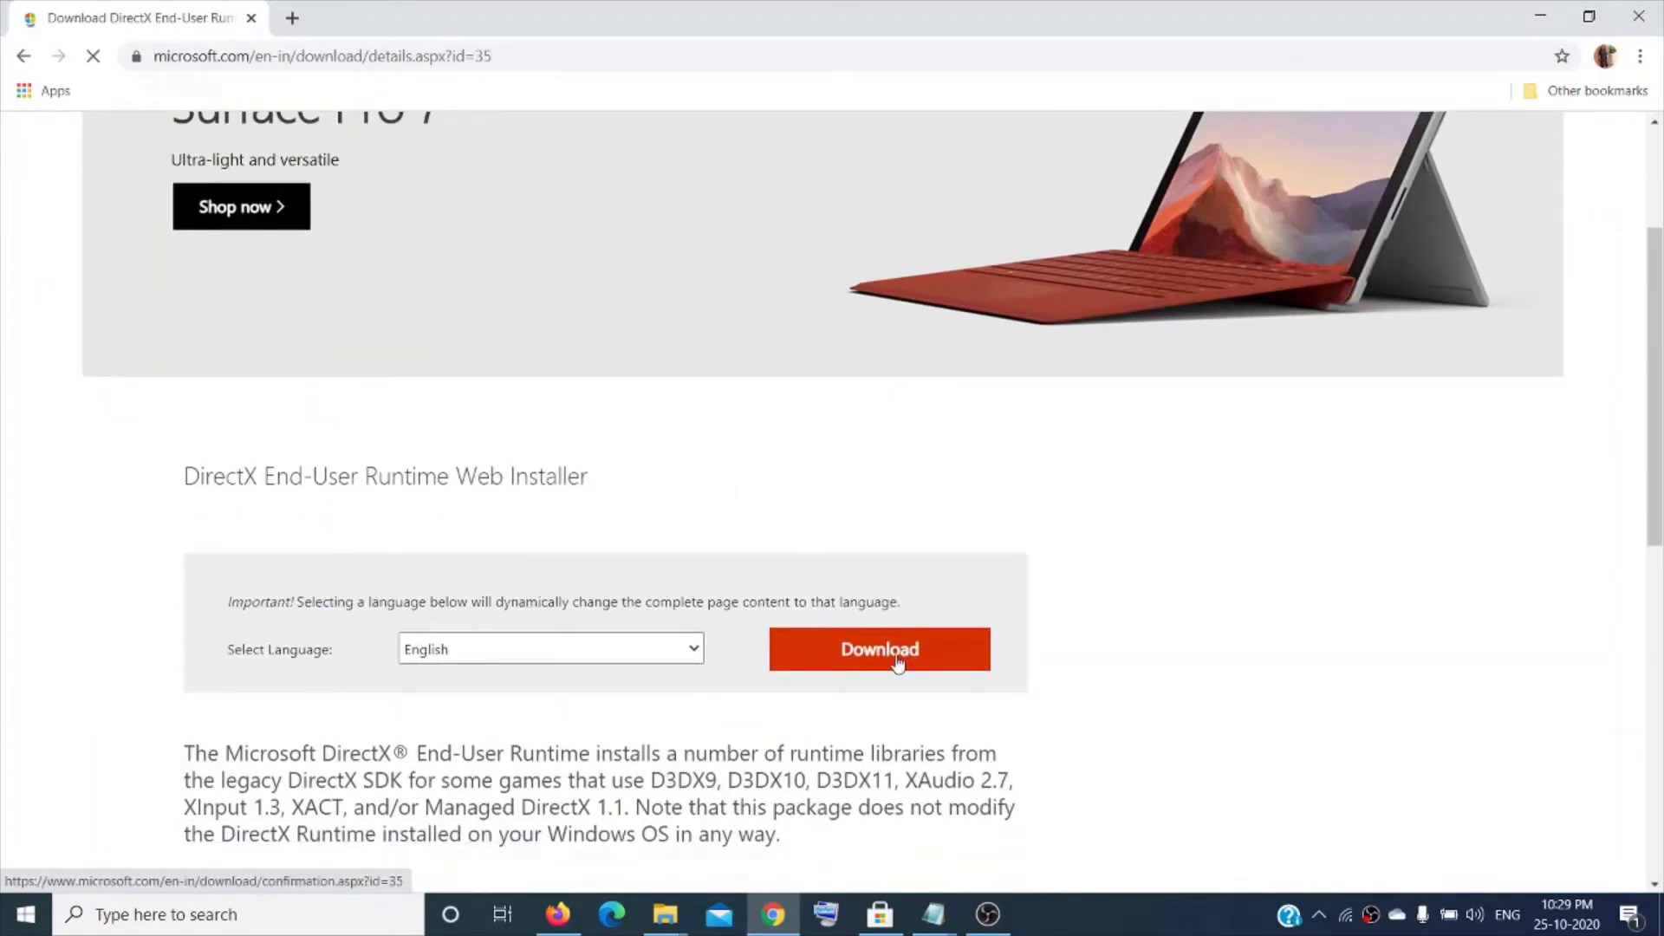
{"action": "left_click", "coordinate": [885, 657]}
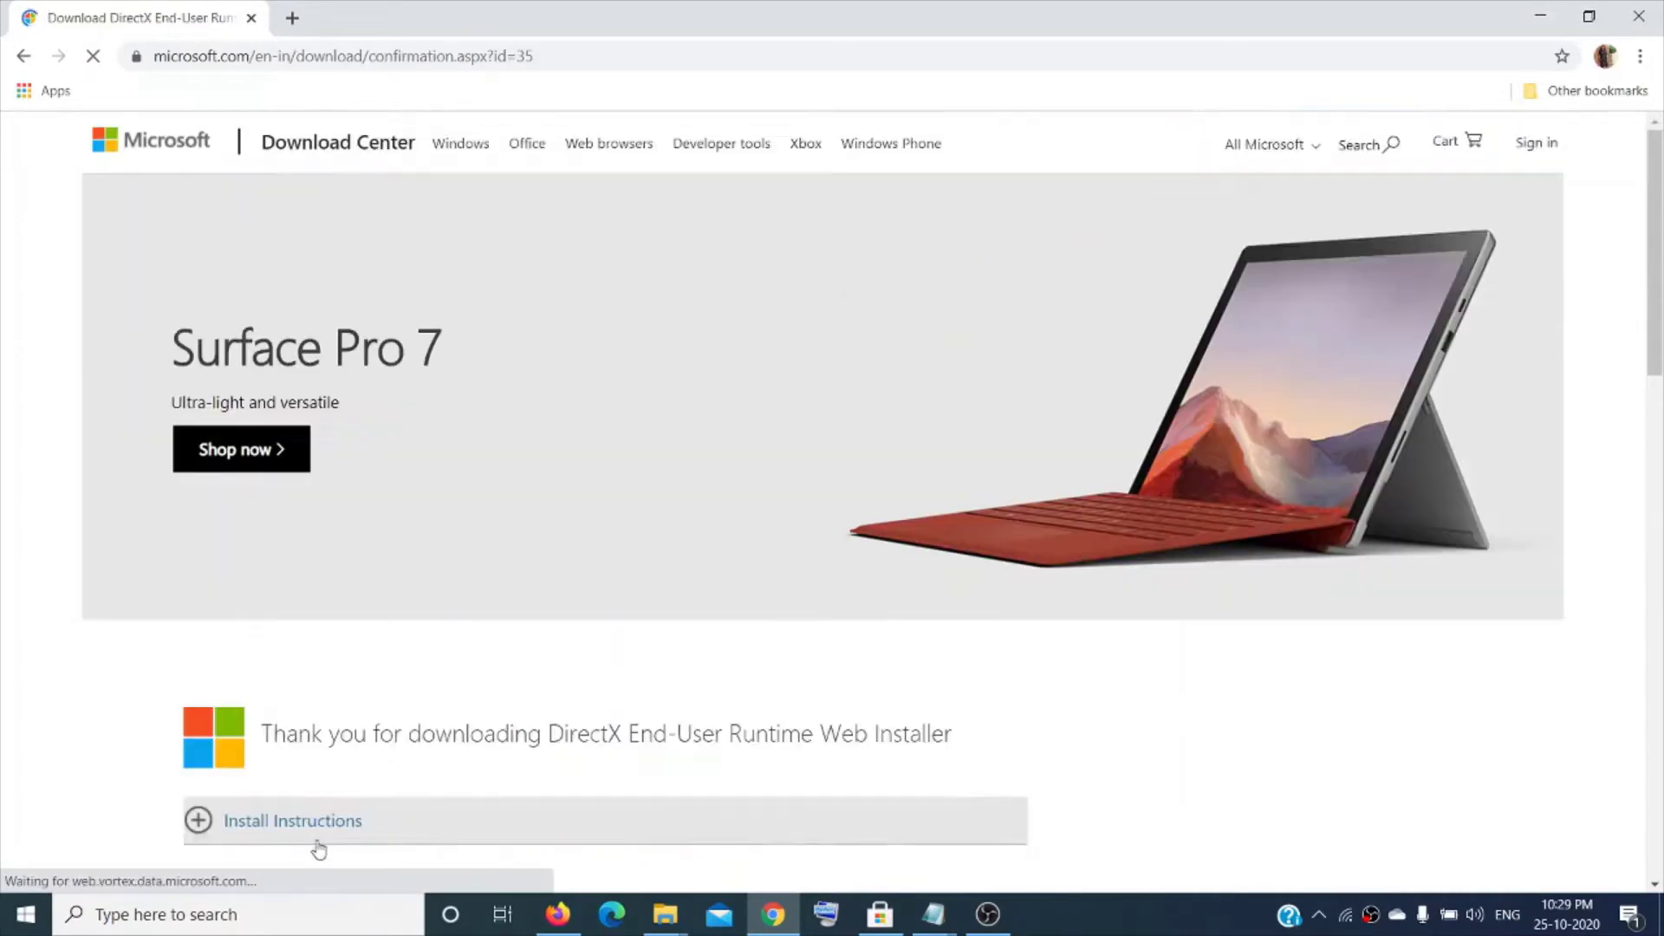
{"action": "scroll", "coordinate": [303, 884], "scroll_direction": "down", "scroll_amount": 1}
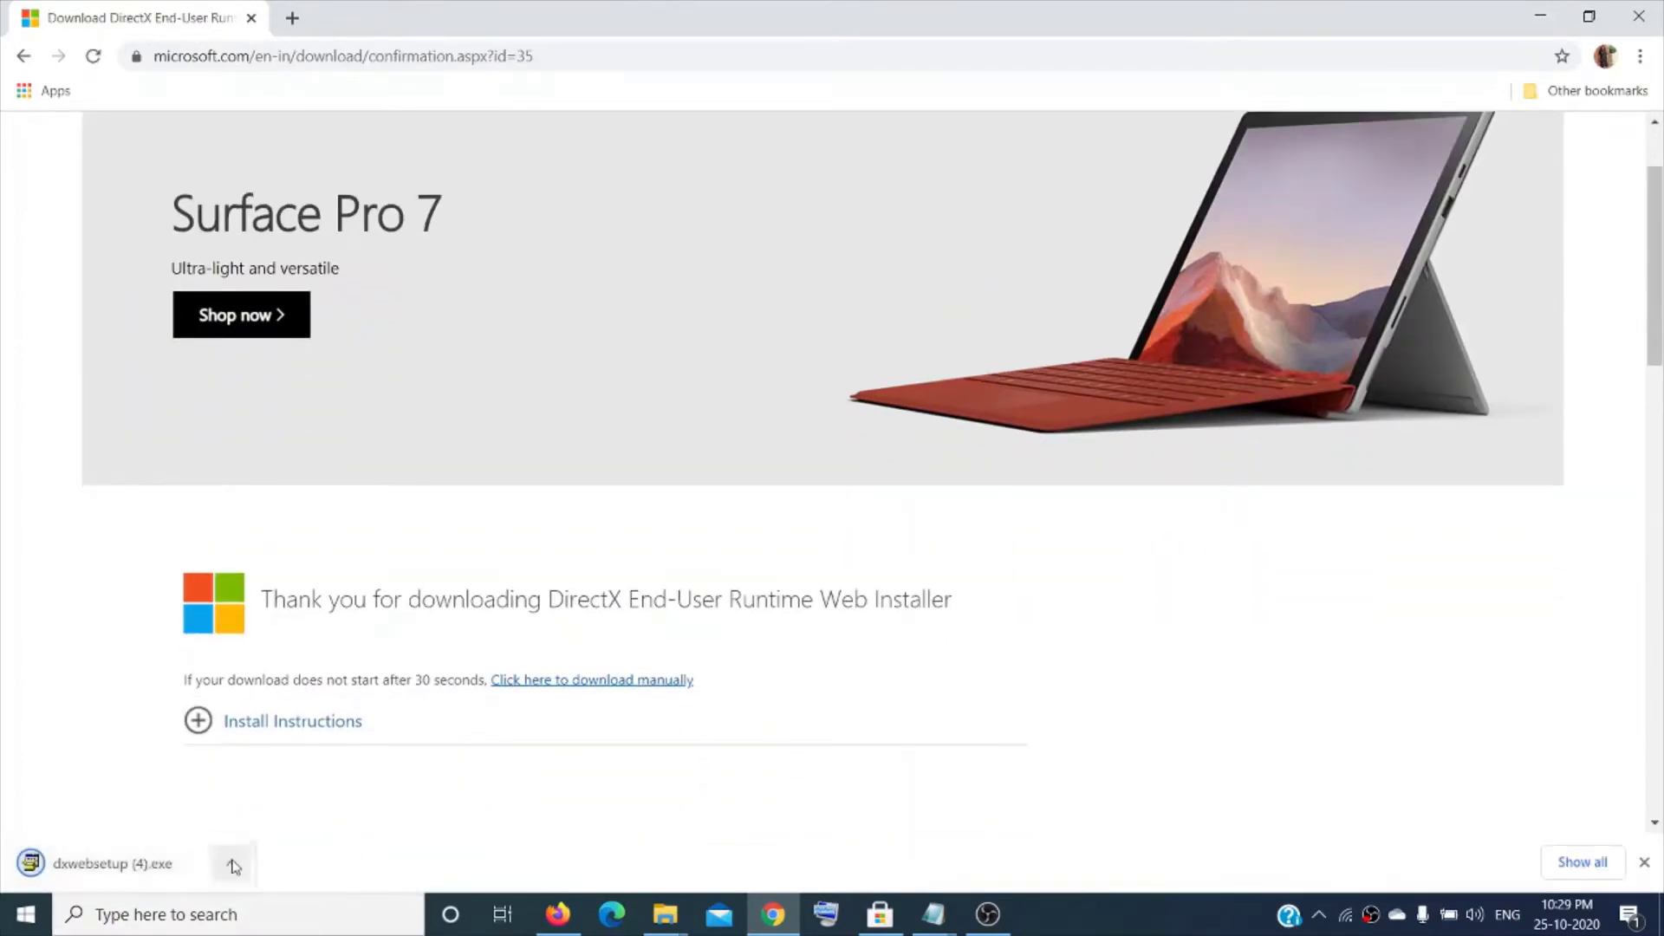
Run dxwebsetup (4).exe, accept the licence, untick the Bing Bar, and begin installing DirectX.
{"action": "left_click", "coordinate": [231, 863]}
{"action": "left_click", "coordinate": [260, 726]}
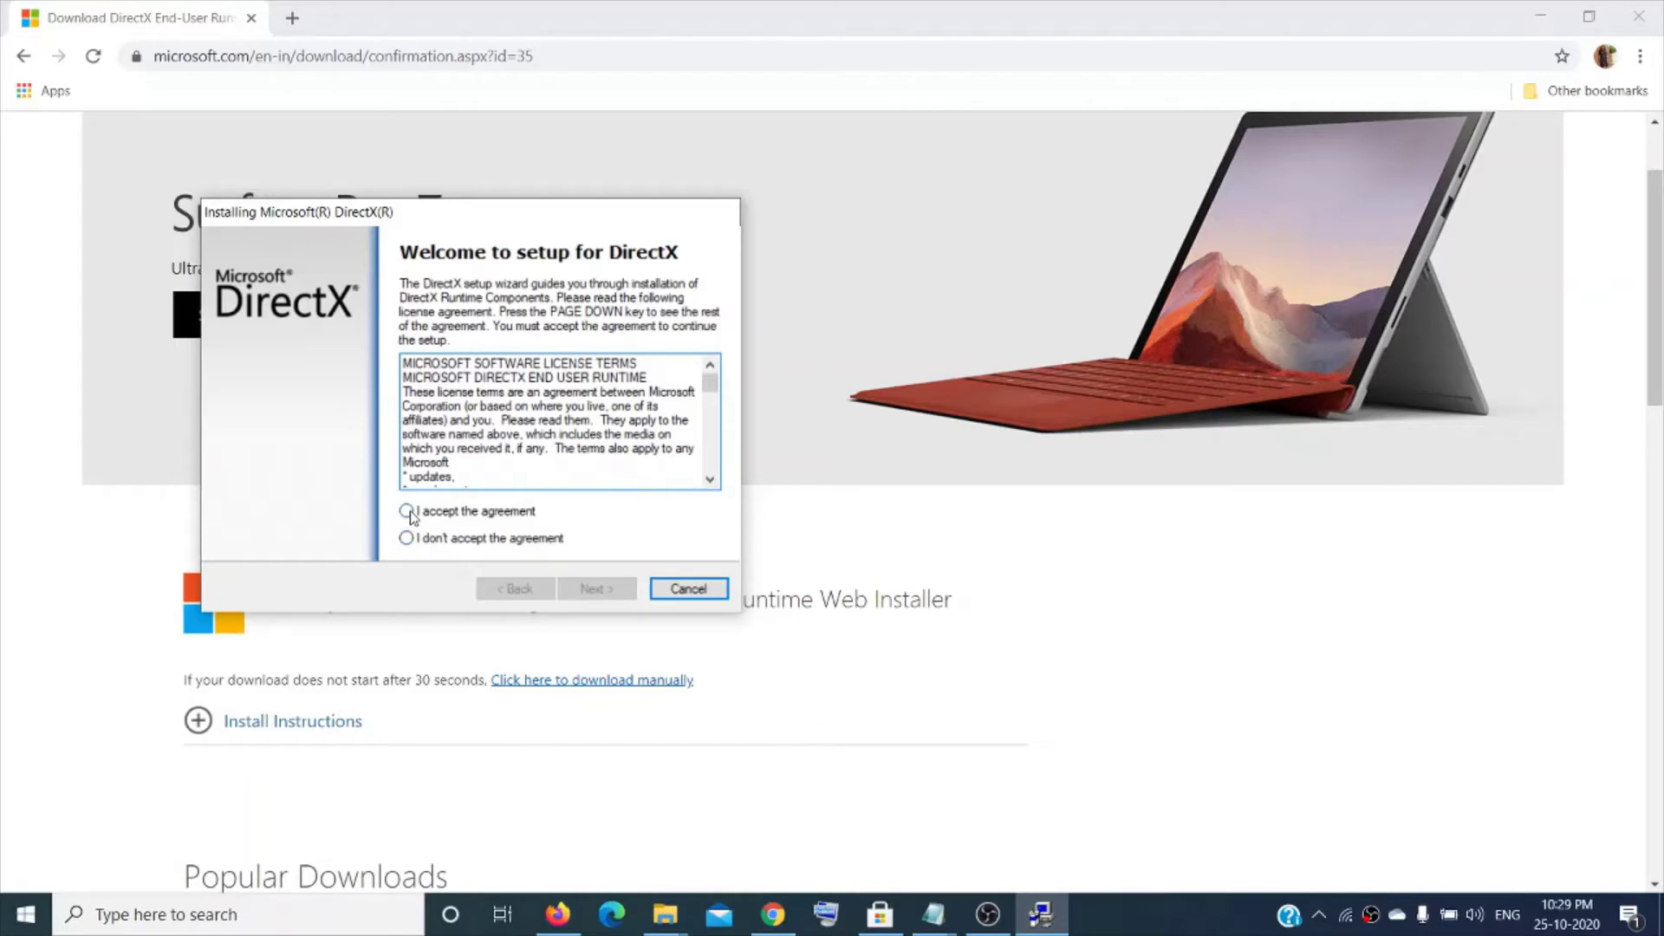
{"action": "left_click", "coordinate": [409, 513]}
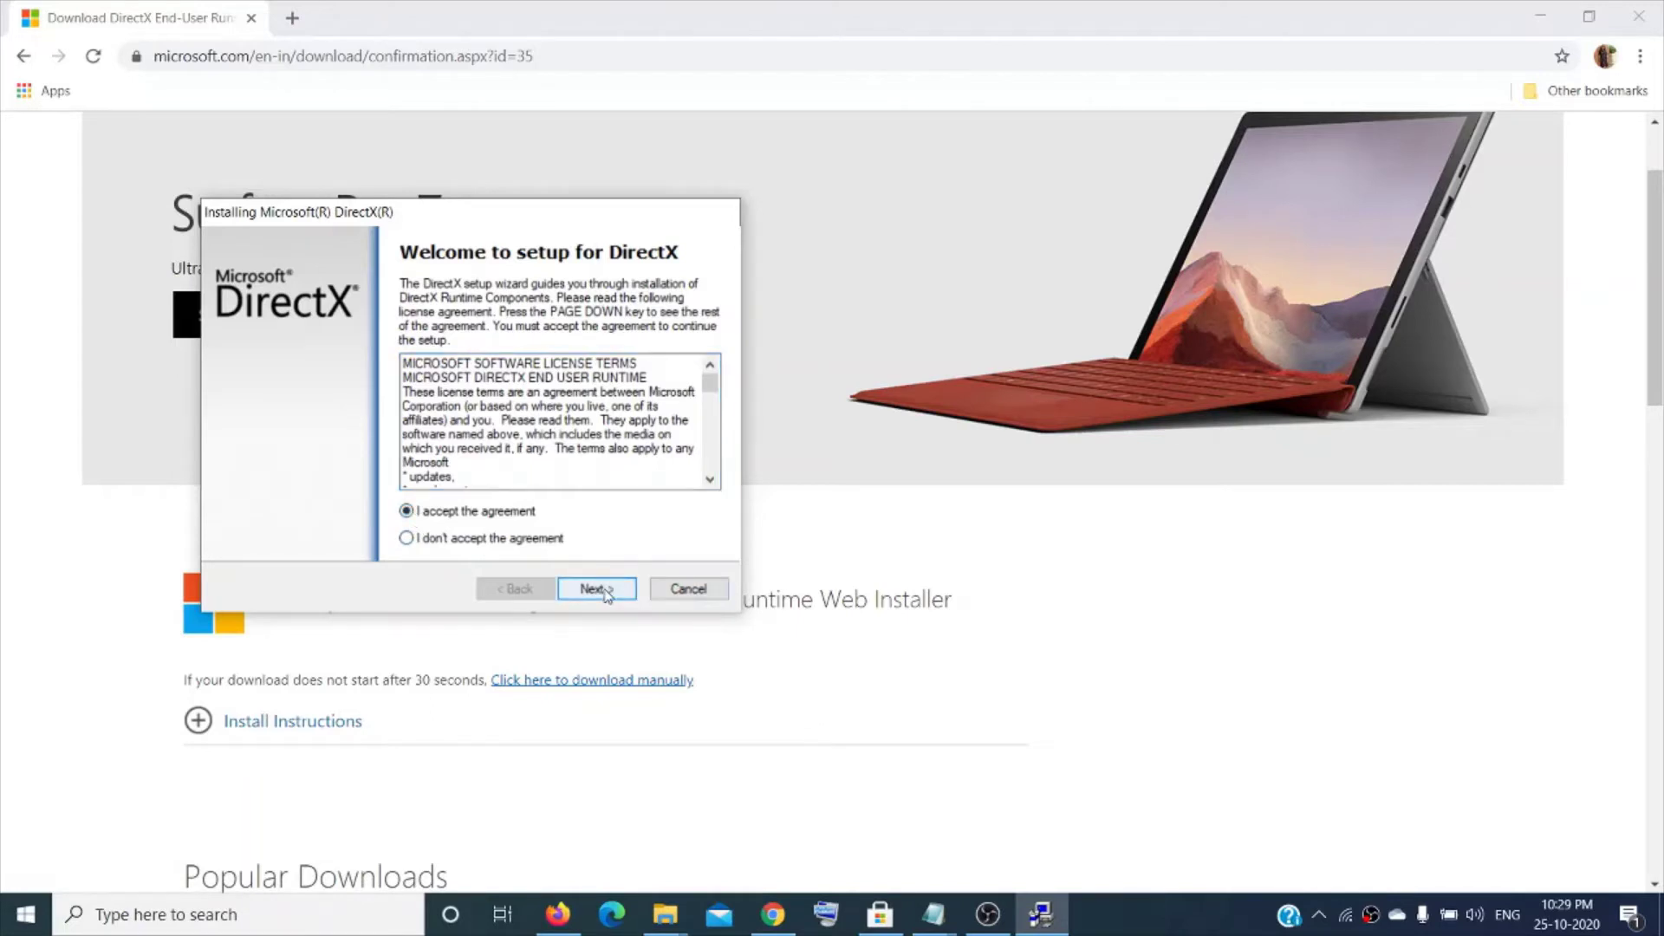
{"action": "left_click", "coordinate": [606, 593]}
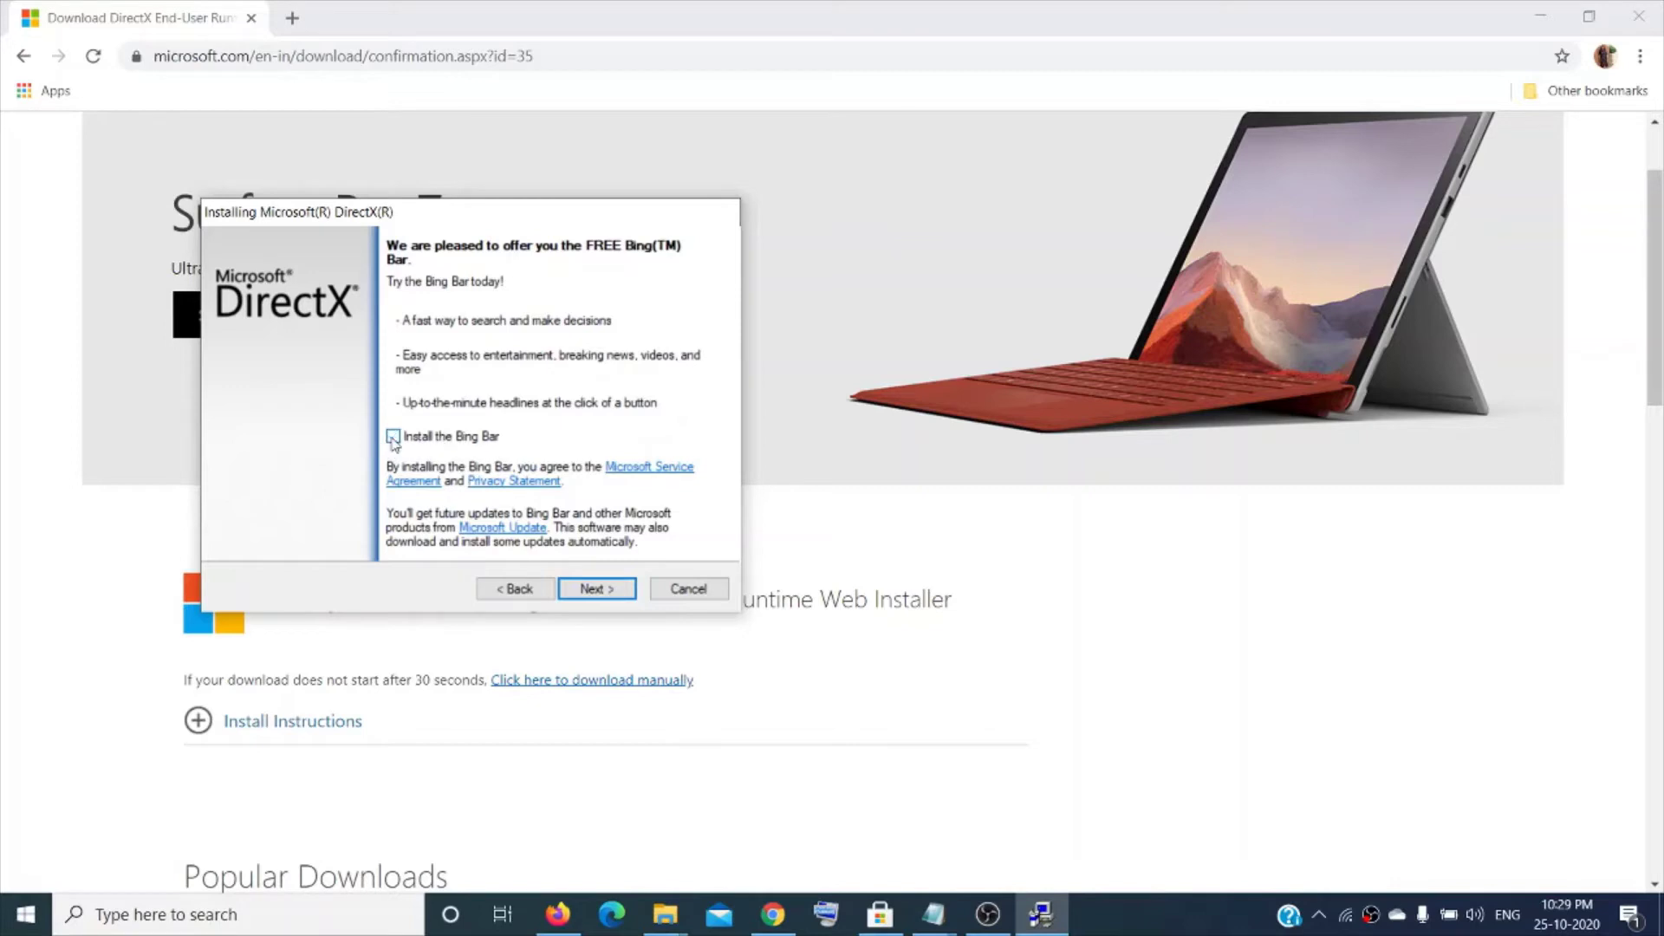
{"action": "left_click", "coordinate": [392, 436]}
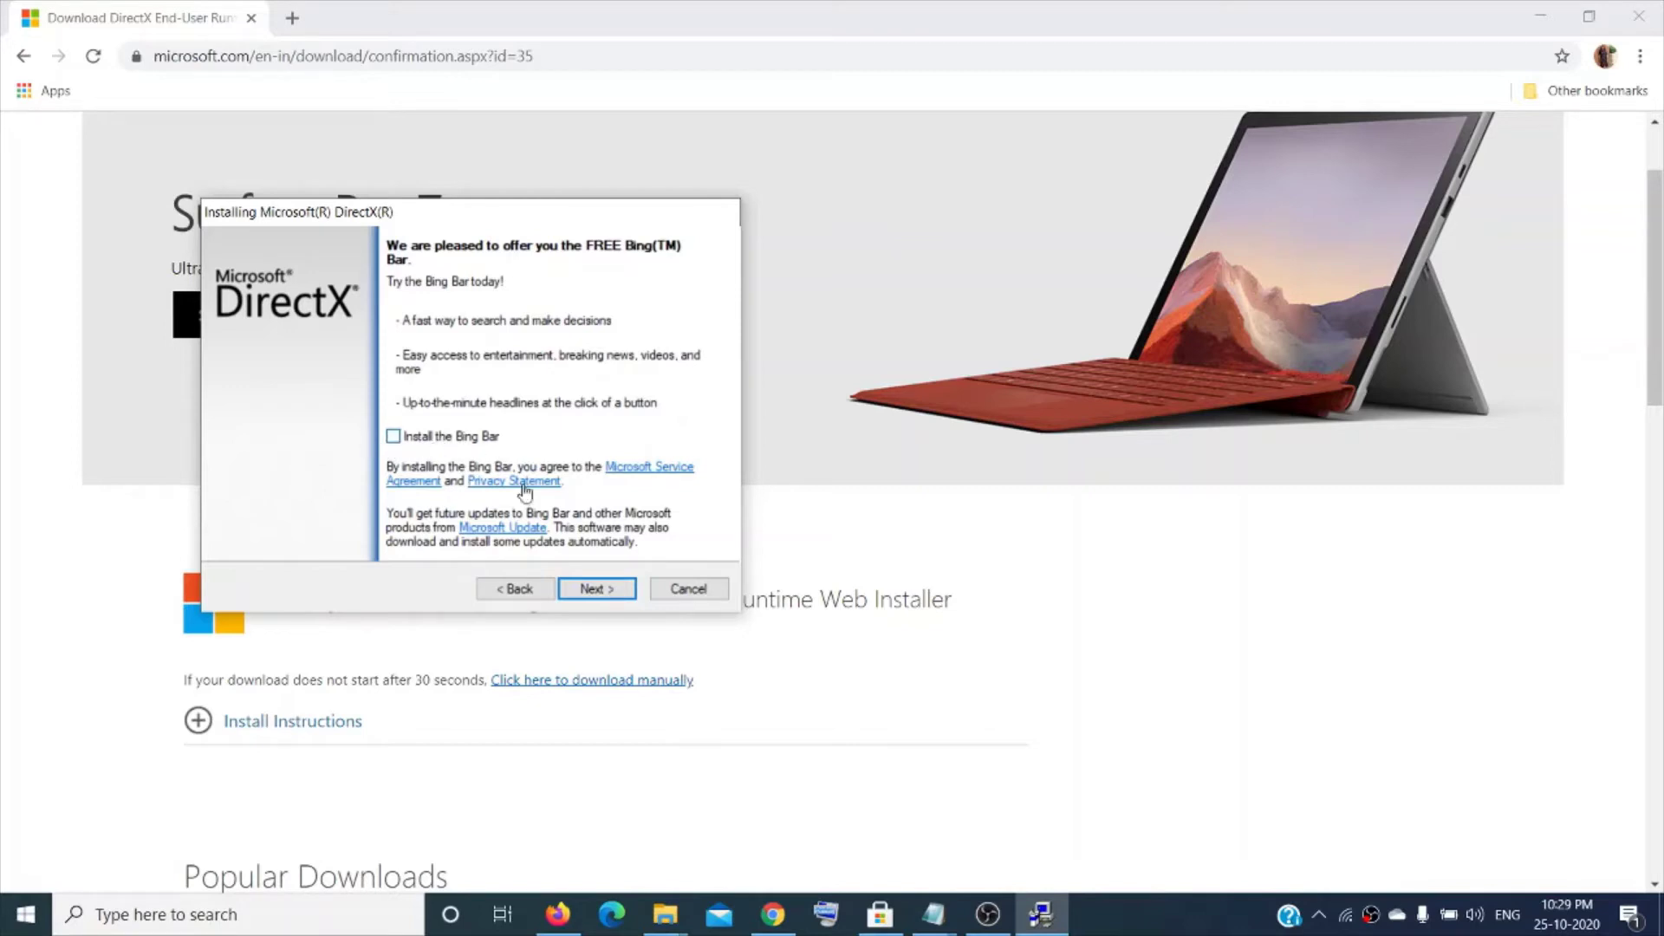
{"action": "left_click", "coordinate": [588, 593]}
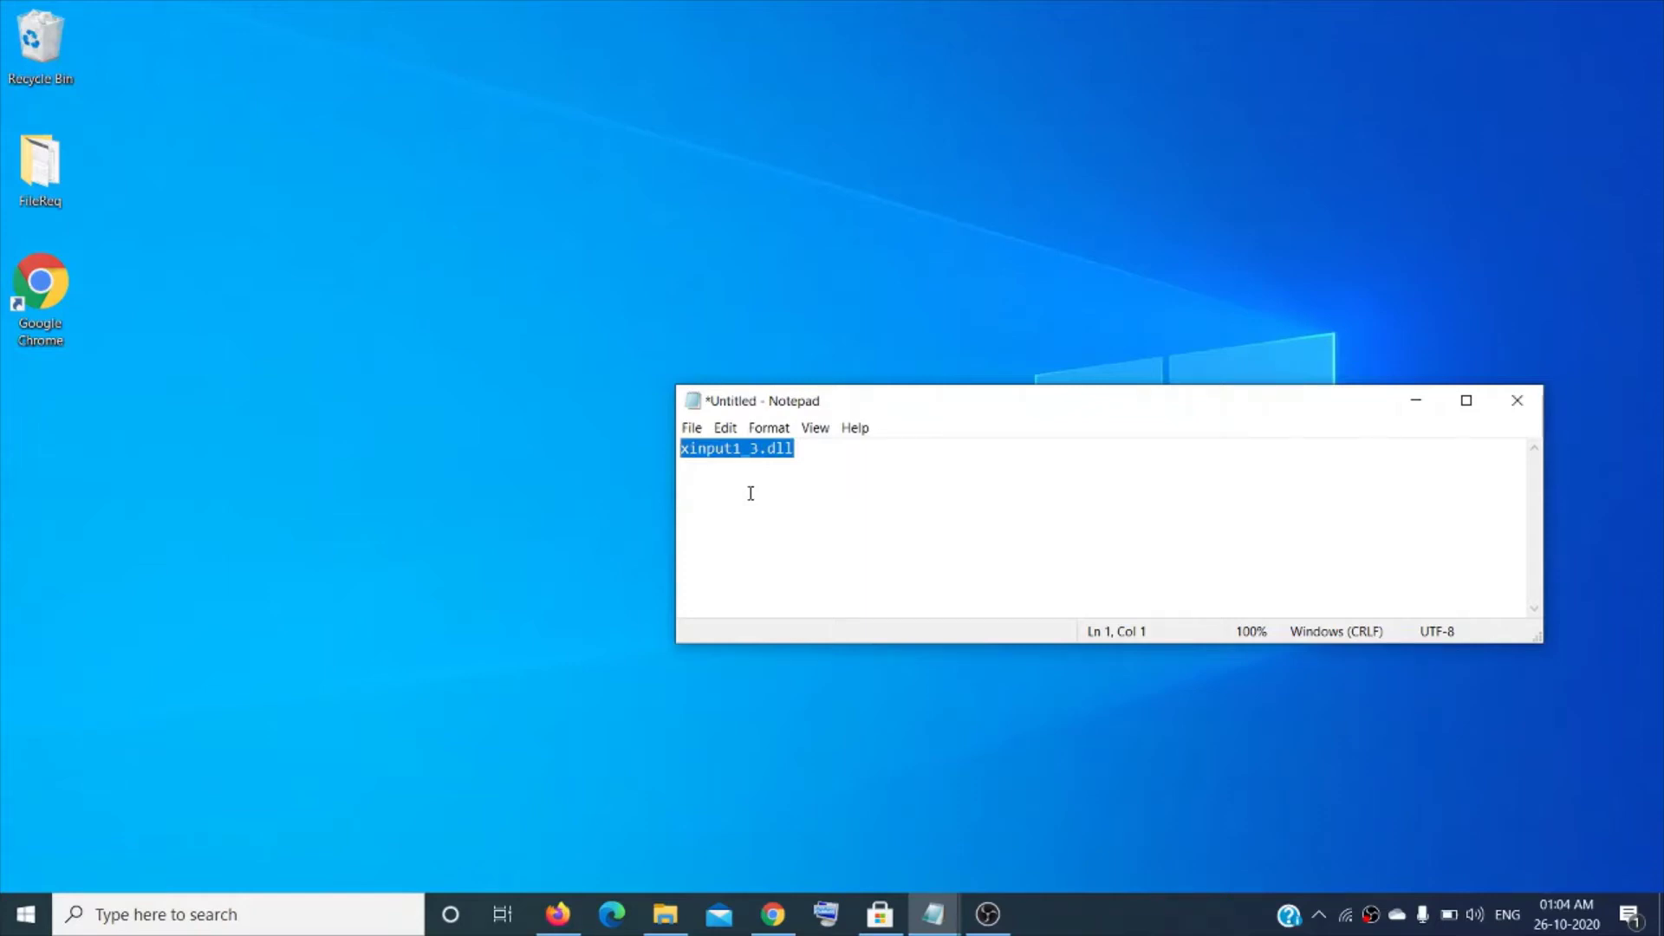
Search Google for xinput1_3.dll from Notepad and open the dll-files.com result.
{"action": "left_click", "coordinate": [818, 465]}
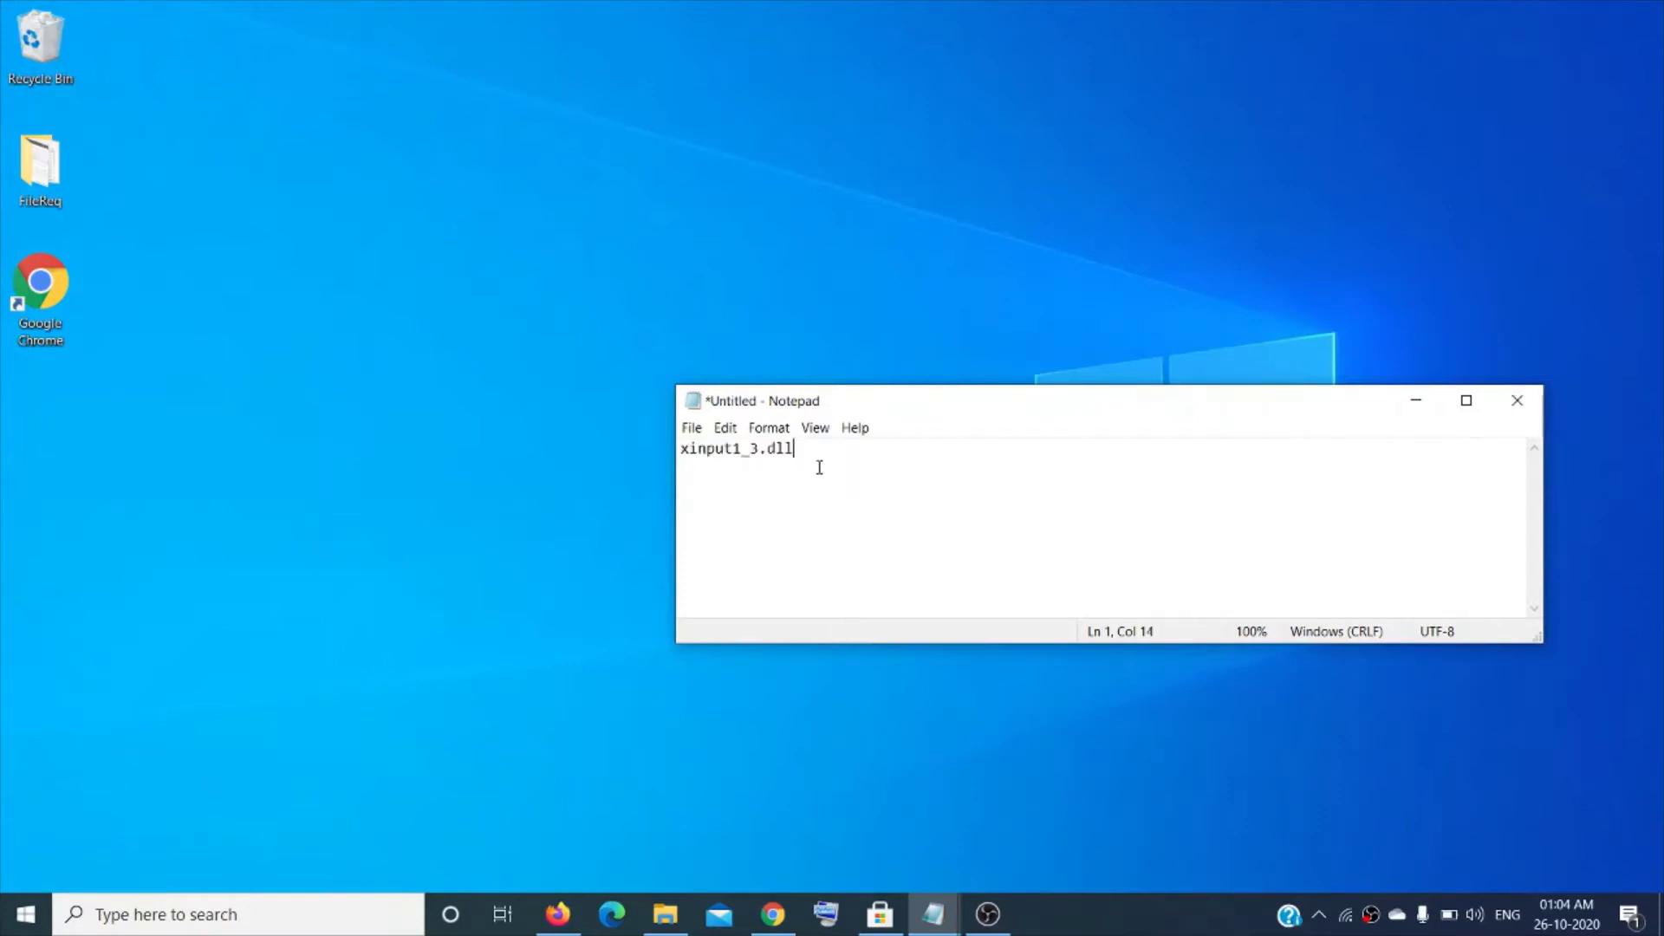
{"action": "left_click_drag", "start_coordinate": [817, 465], "coordinate": [500, 433]}
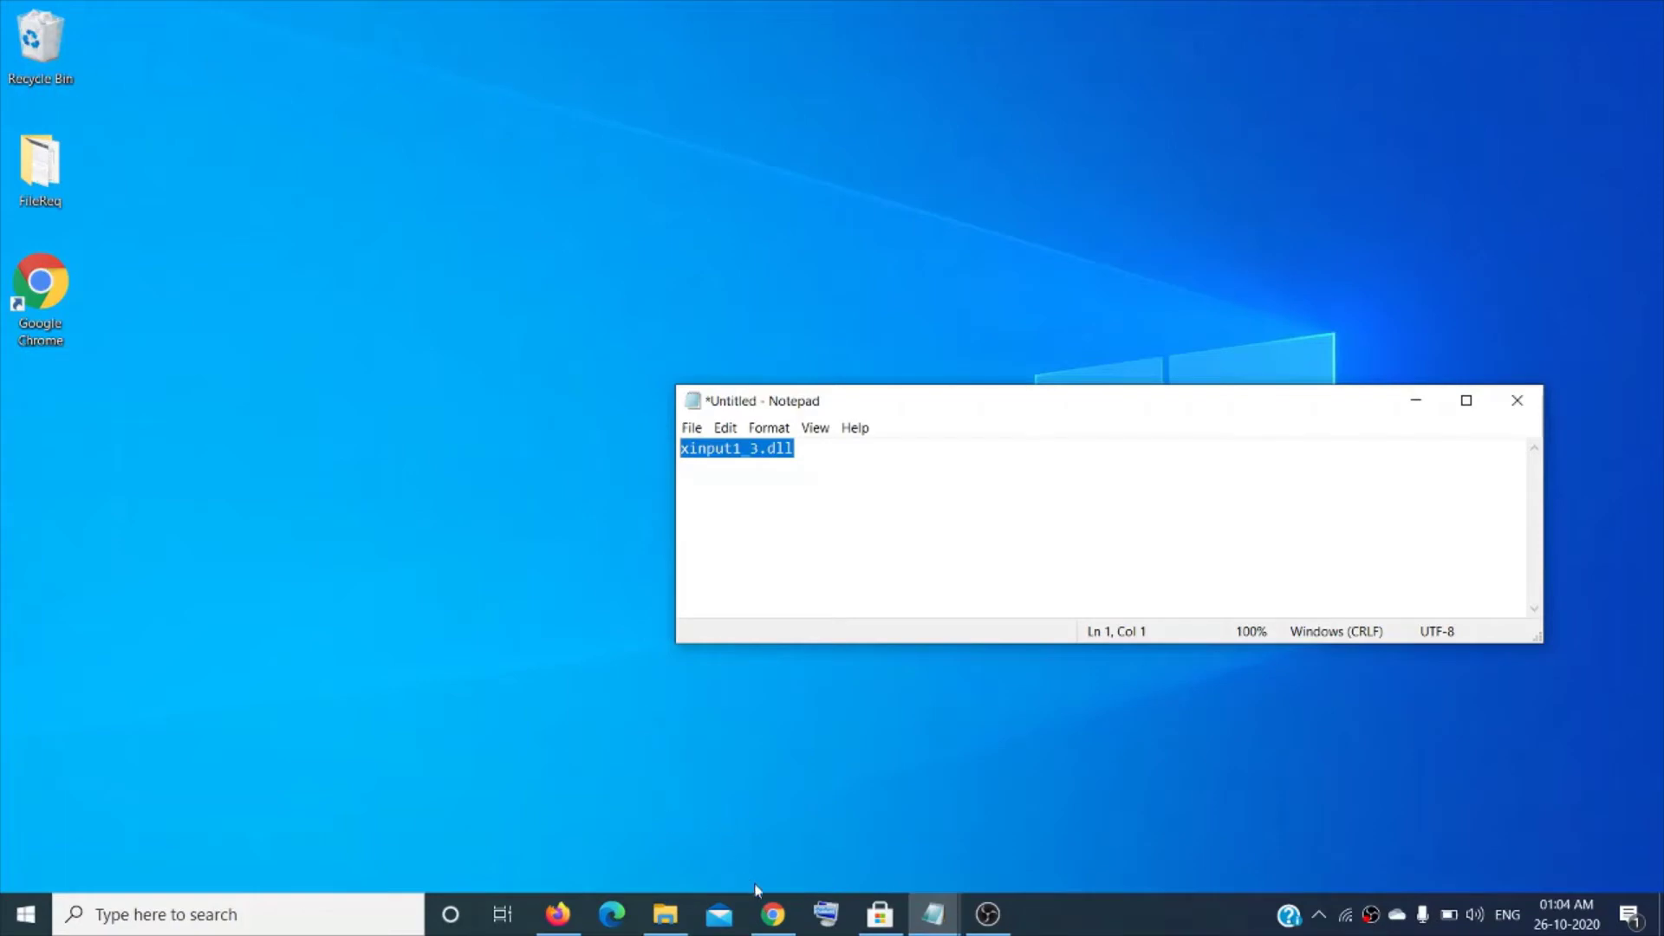
{"action": "left_click", "coordinate": [770, 912]}
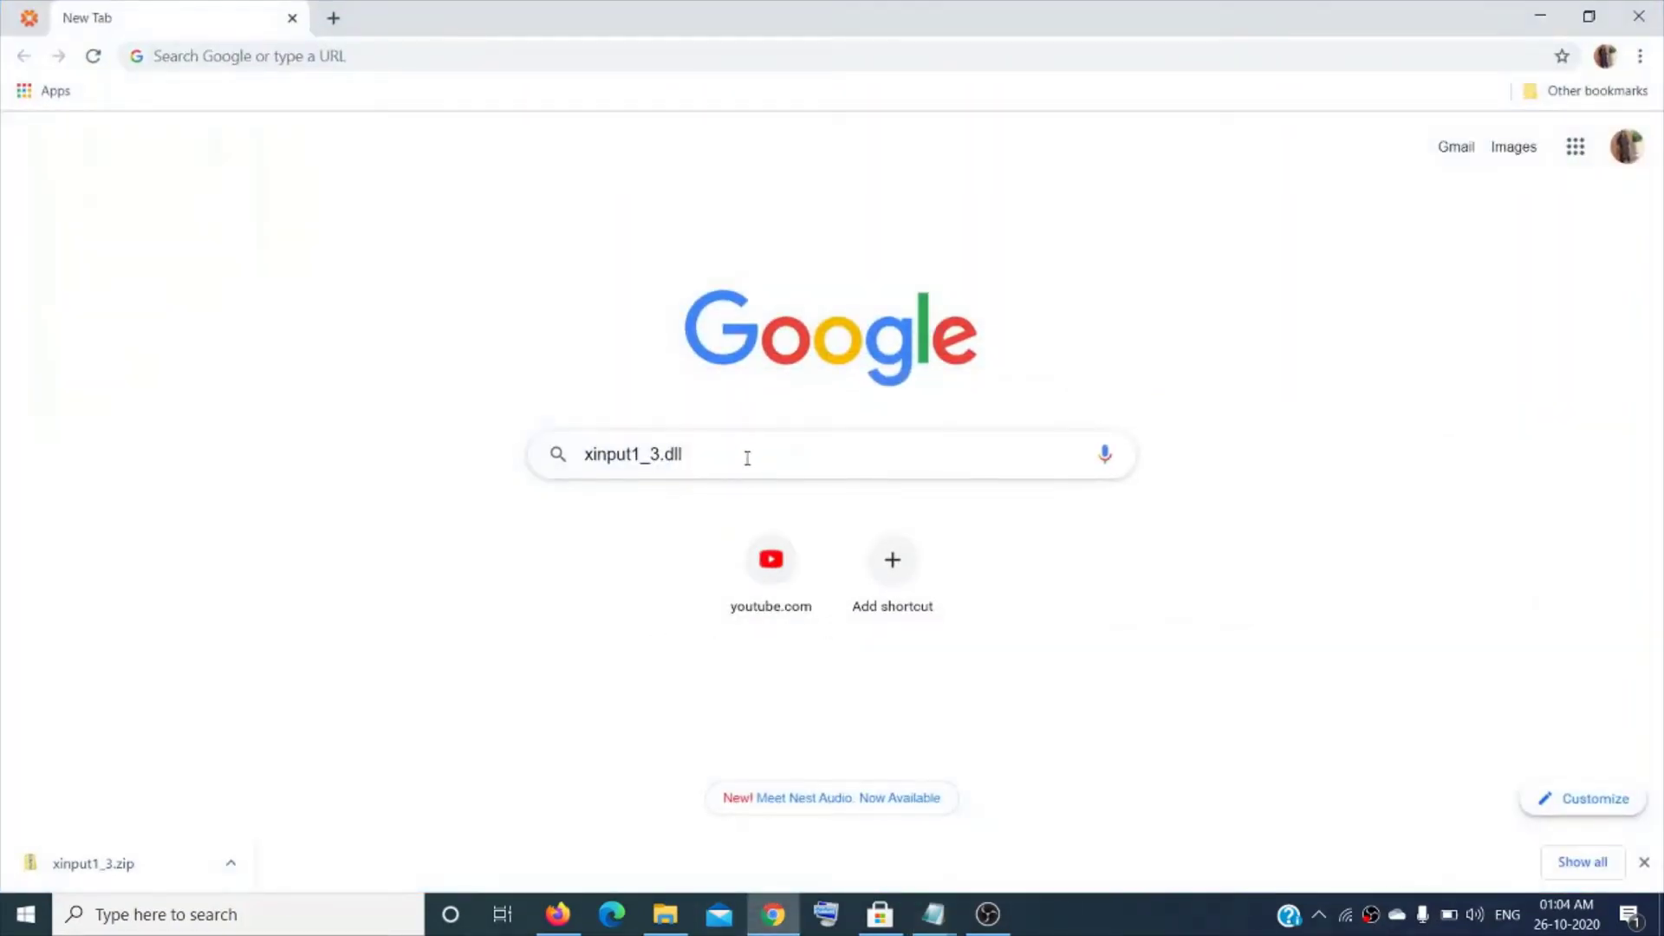
{"action": "key", "text": "Return"}
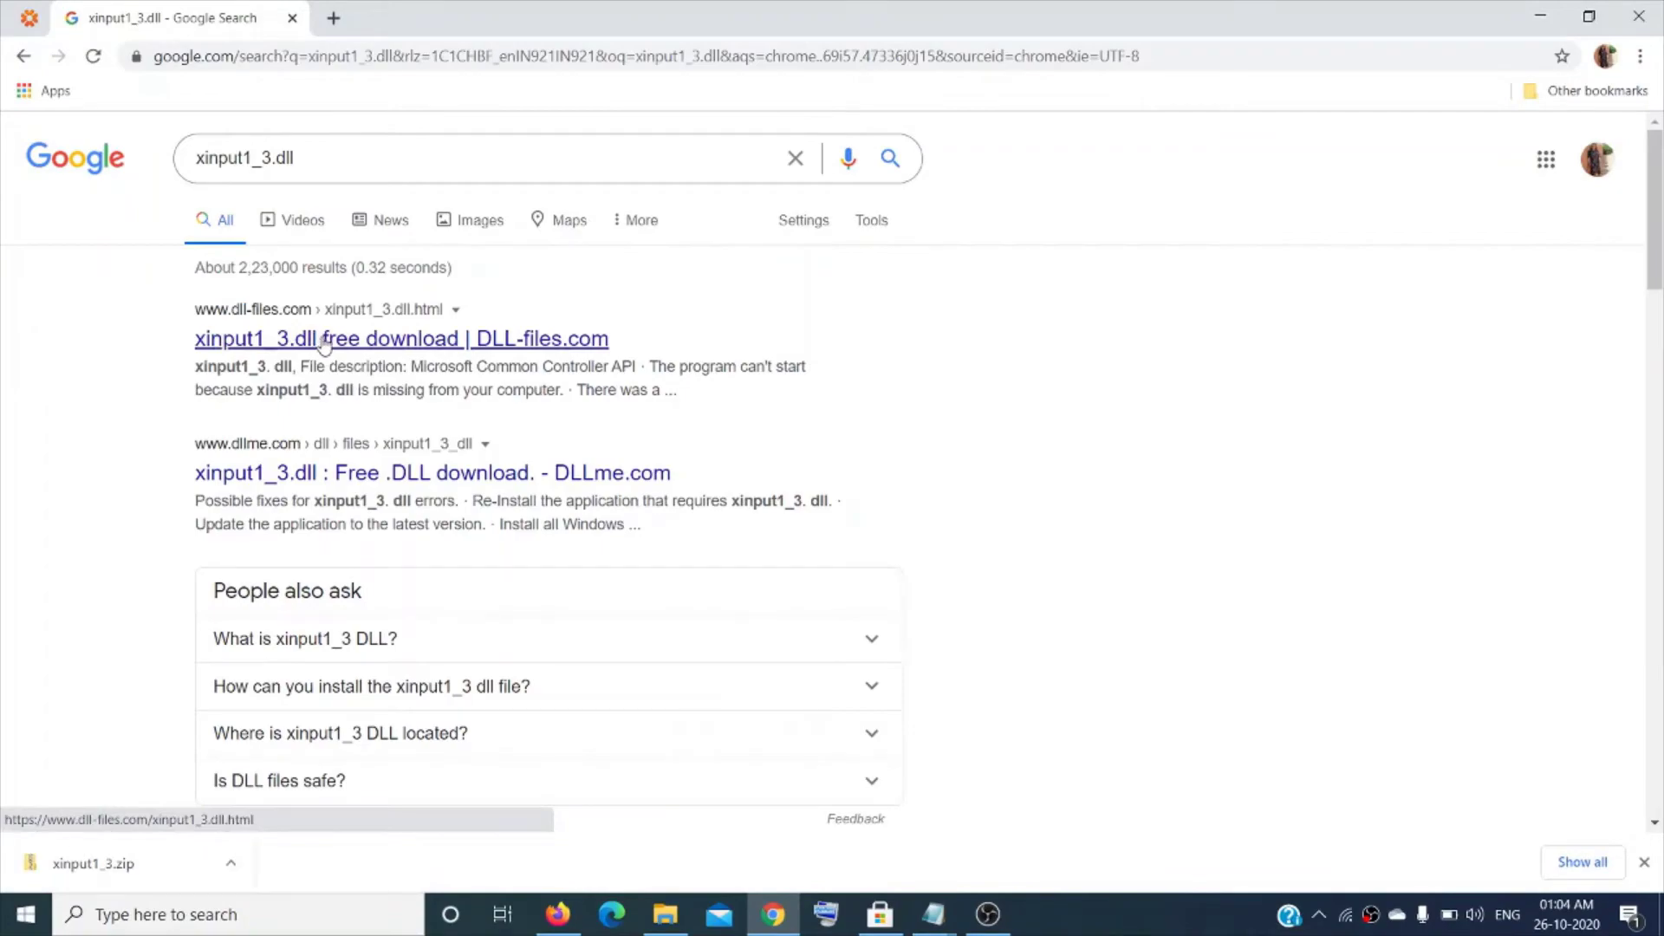
{"action": "left_click", "coordinate": [324, 344]}
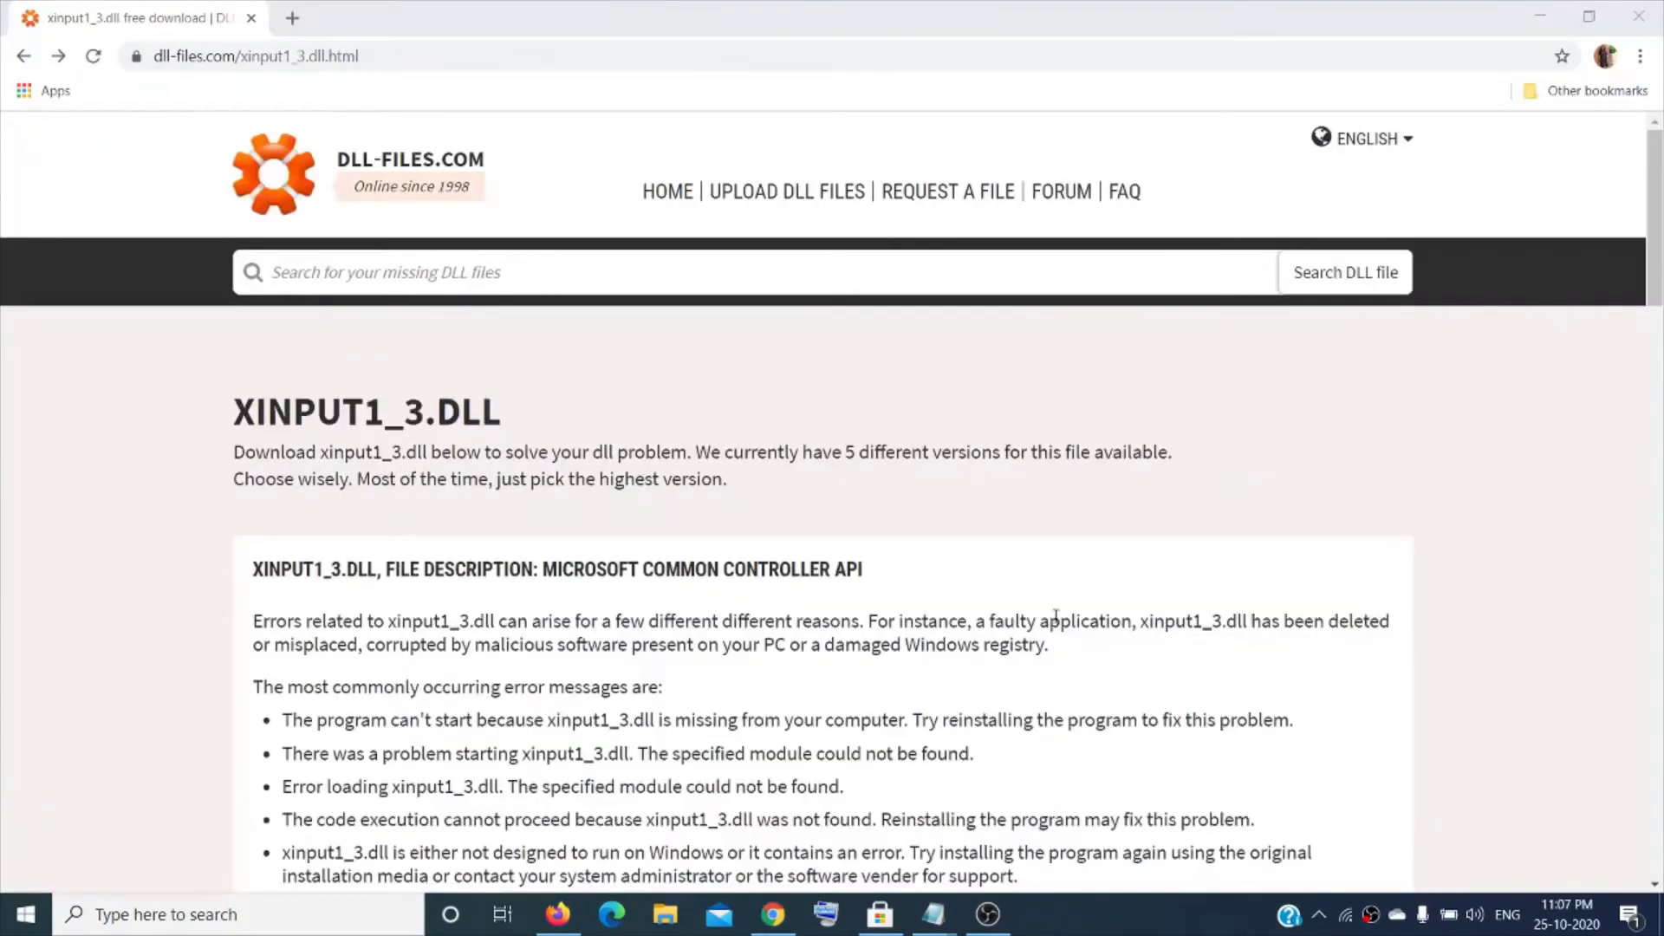
Download xinput1_3.zip from dll-files.com and show it in the Downloads folder.
{"action": "scroll", "coordinate": [1055, 615], "scroll_direction": "down", "scroll_amount": 10}
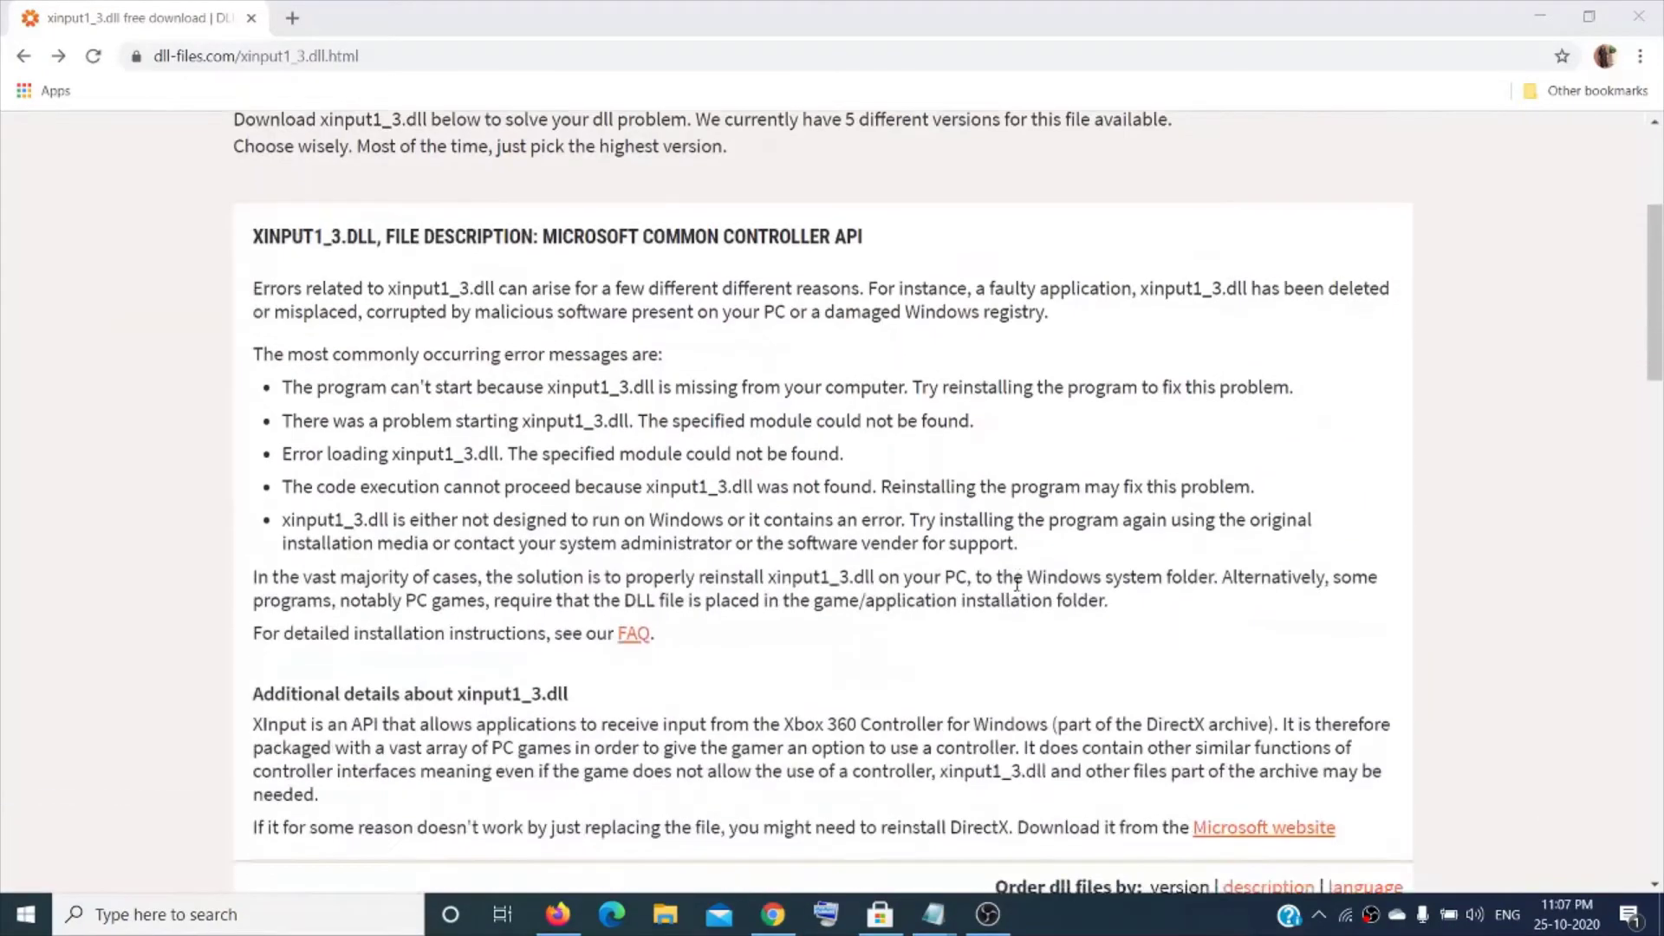
{"action": "left_click", "coordinate": [917, 402]}
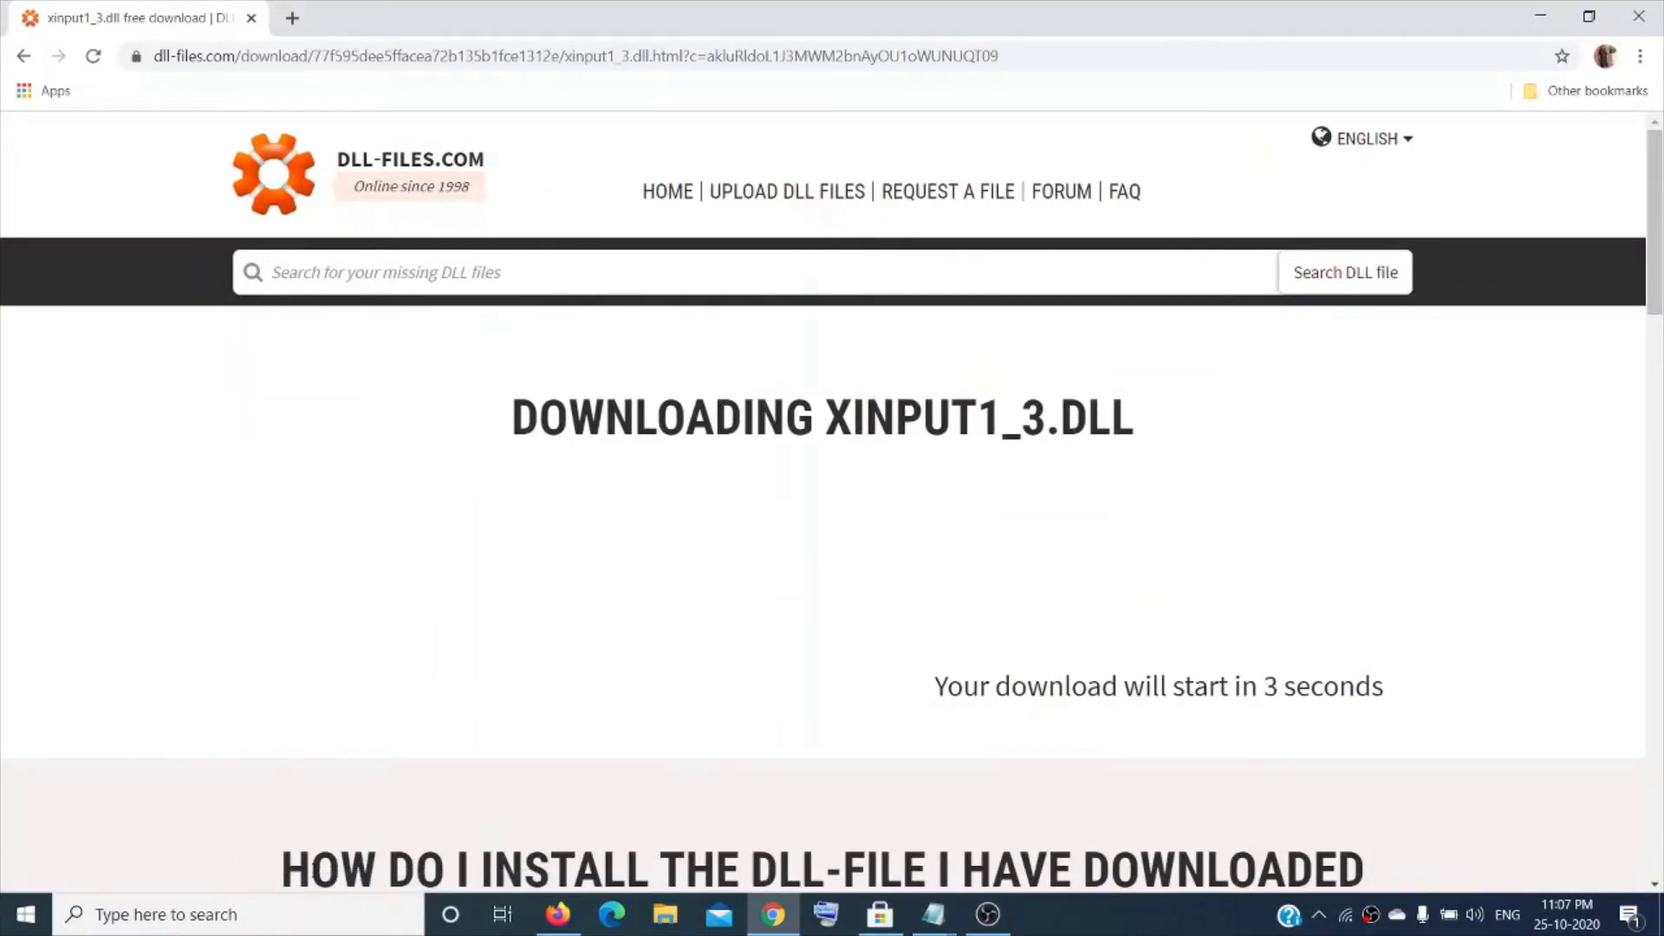
{"action": "scroll", "coordinate": [323, 761], "scroll_direction": "down", "scroll_amount": 3}
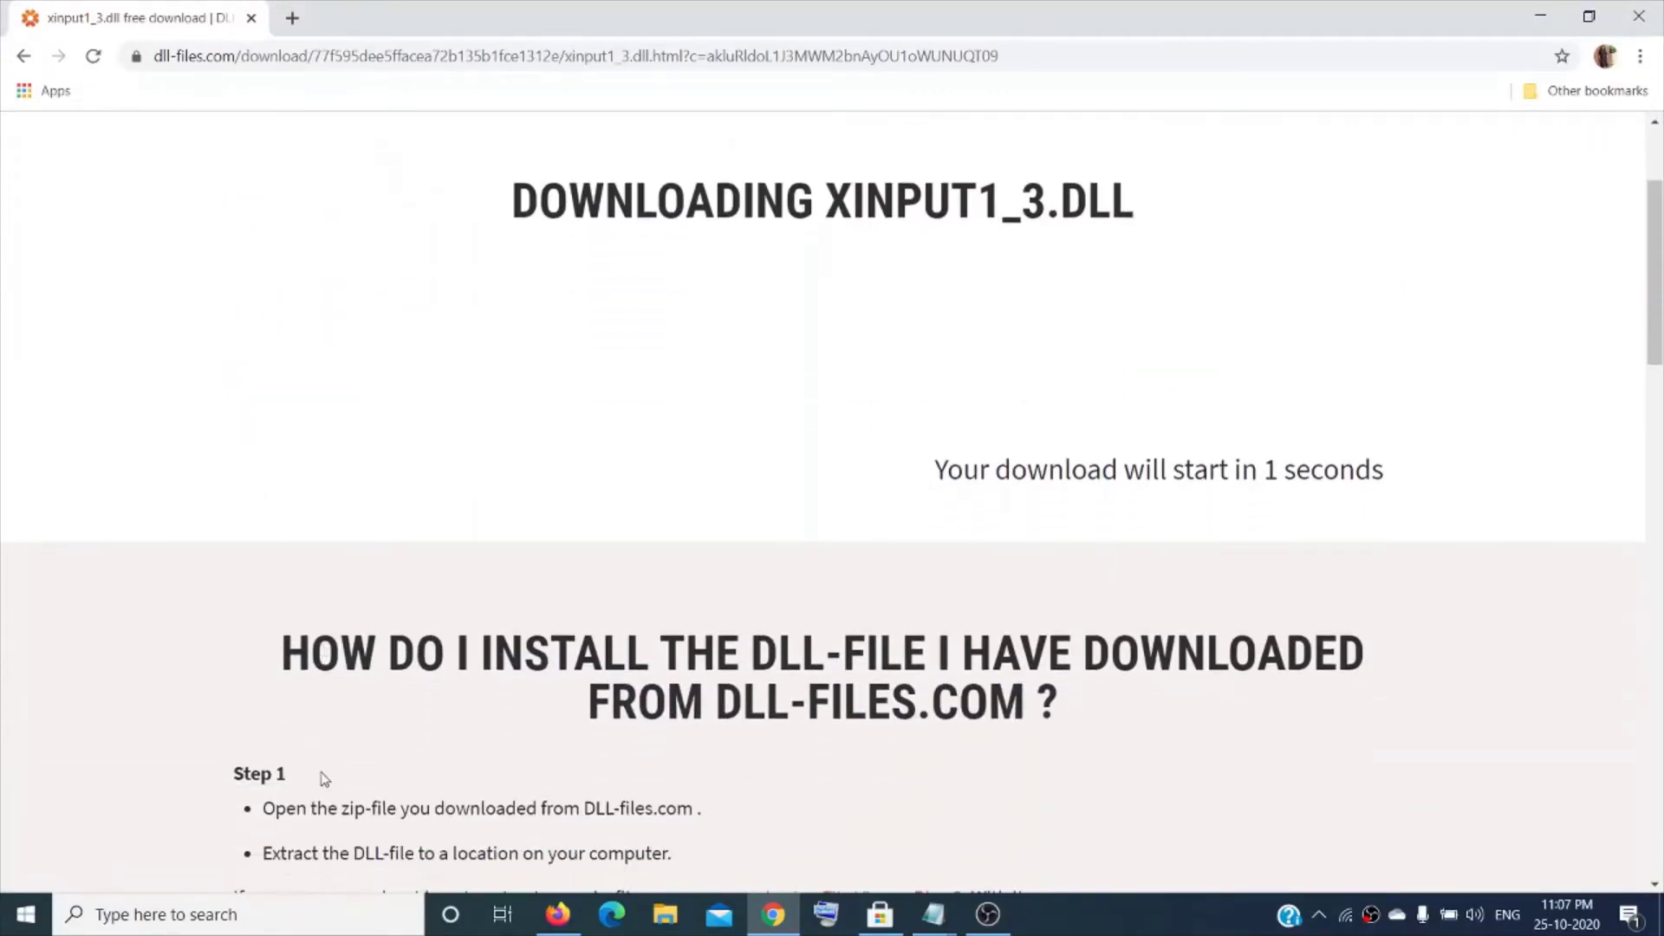
{"action": "scroll", "coordinate": [323, 780], "scroll_direction": "down", "scroll_amount": 1}
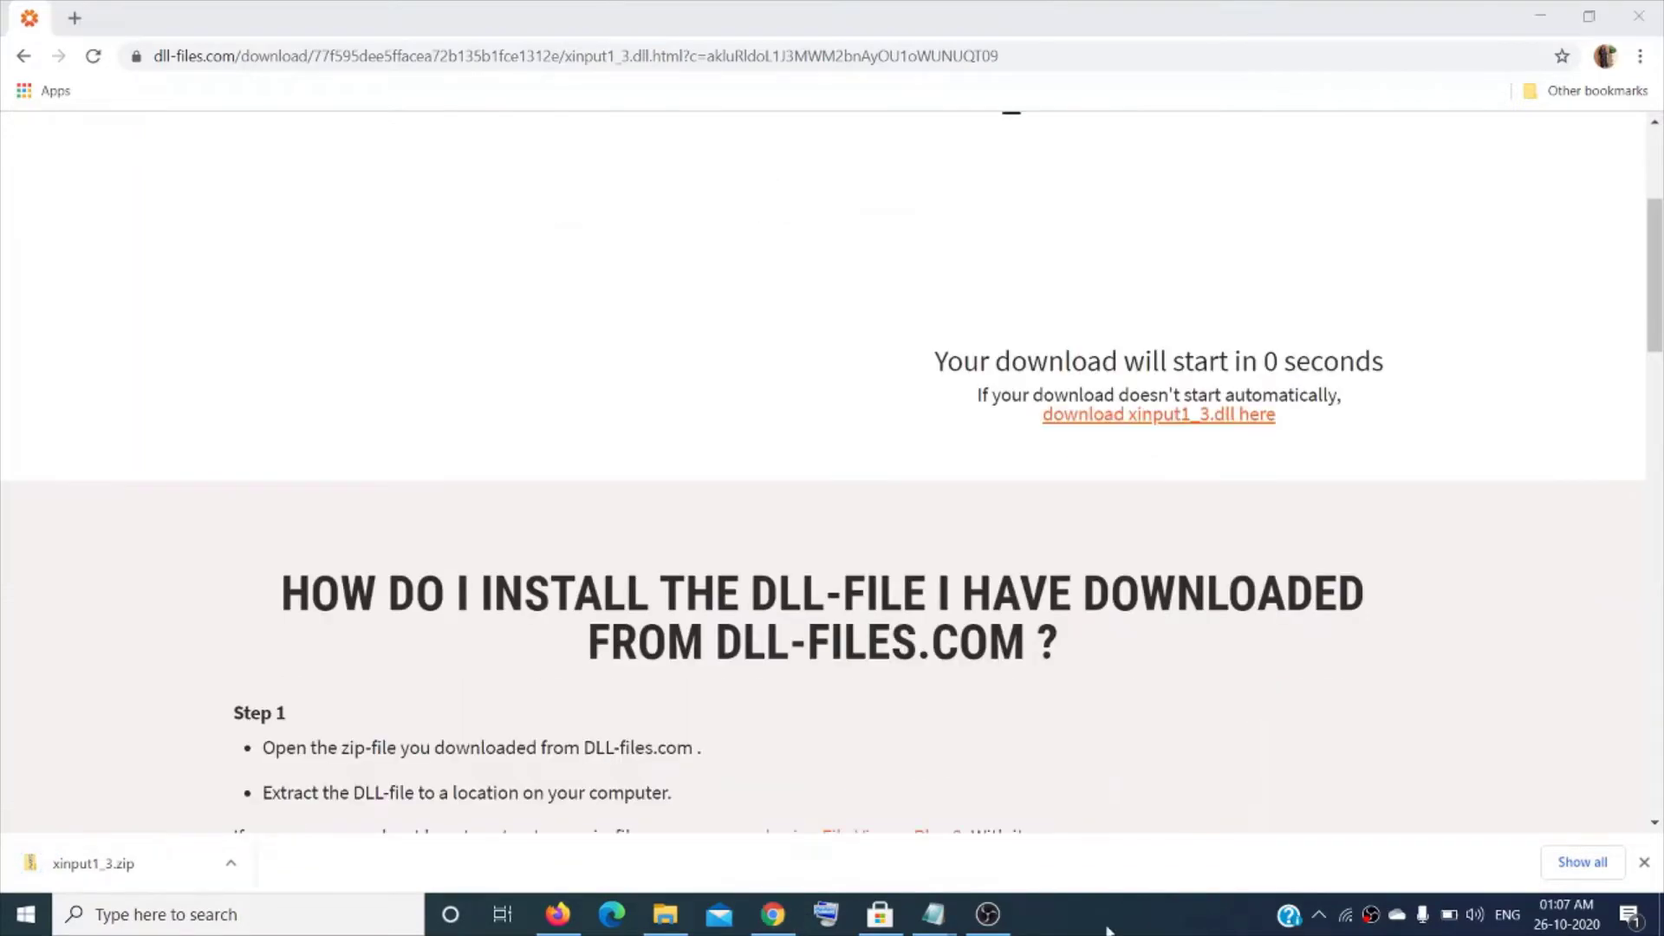
{"action": "left_click", "coordinate": [230, 863]}
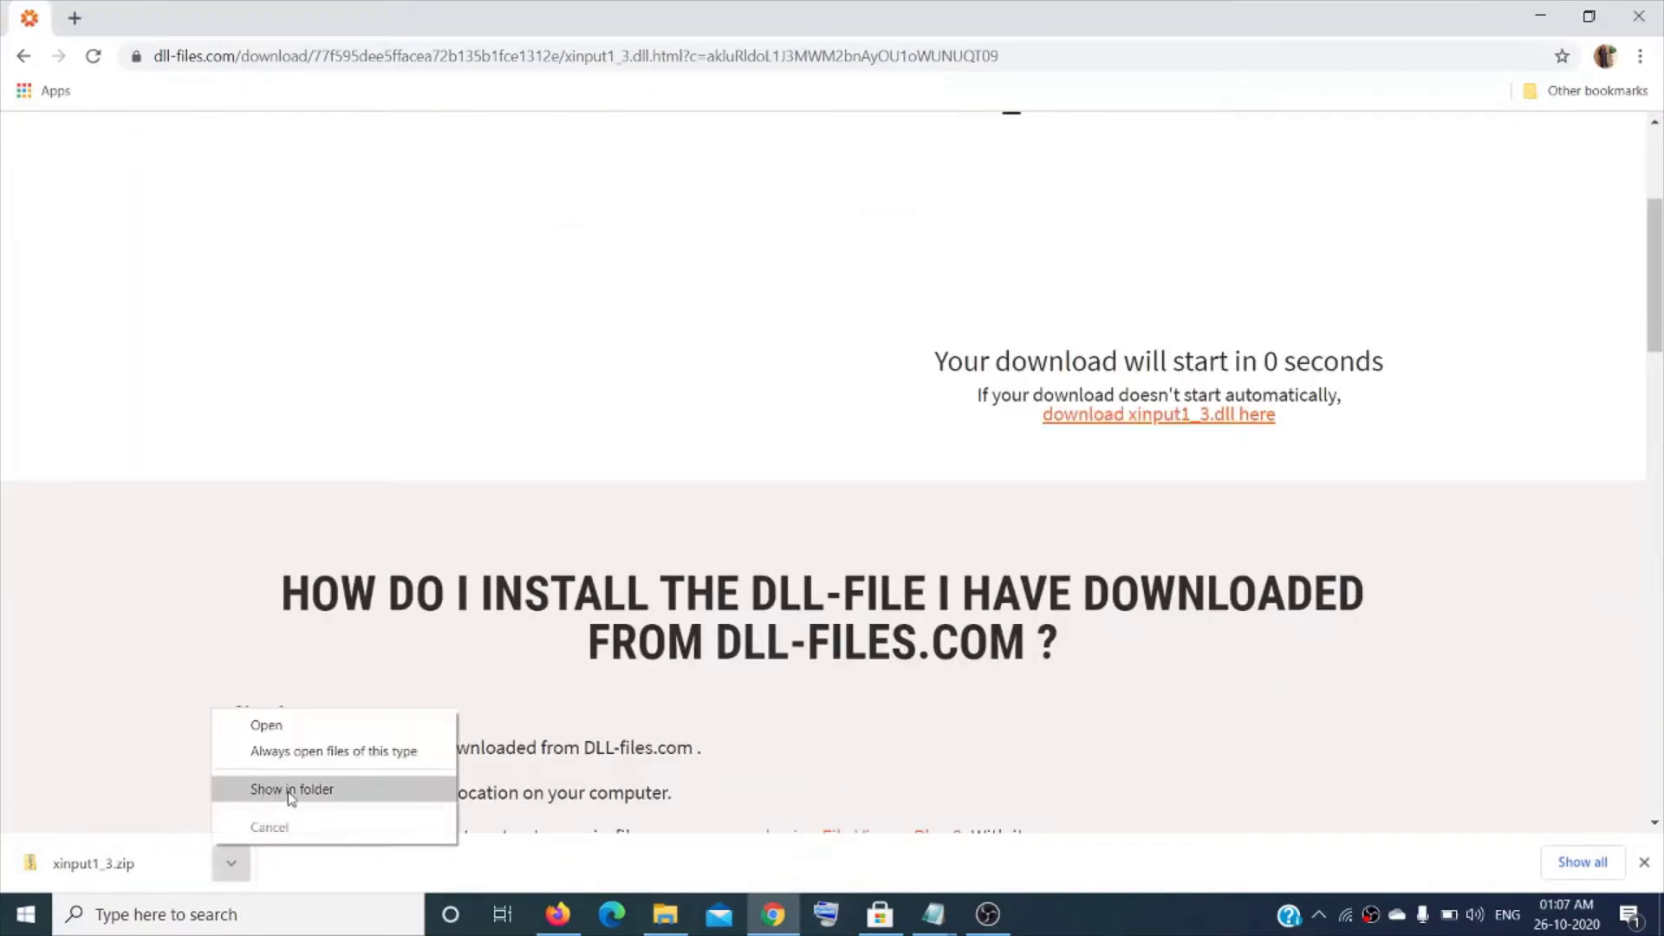
{"action": "left_click", "coordinate": [290, 791]}
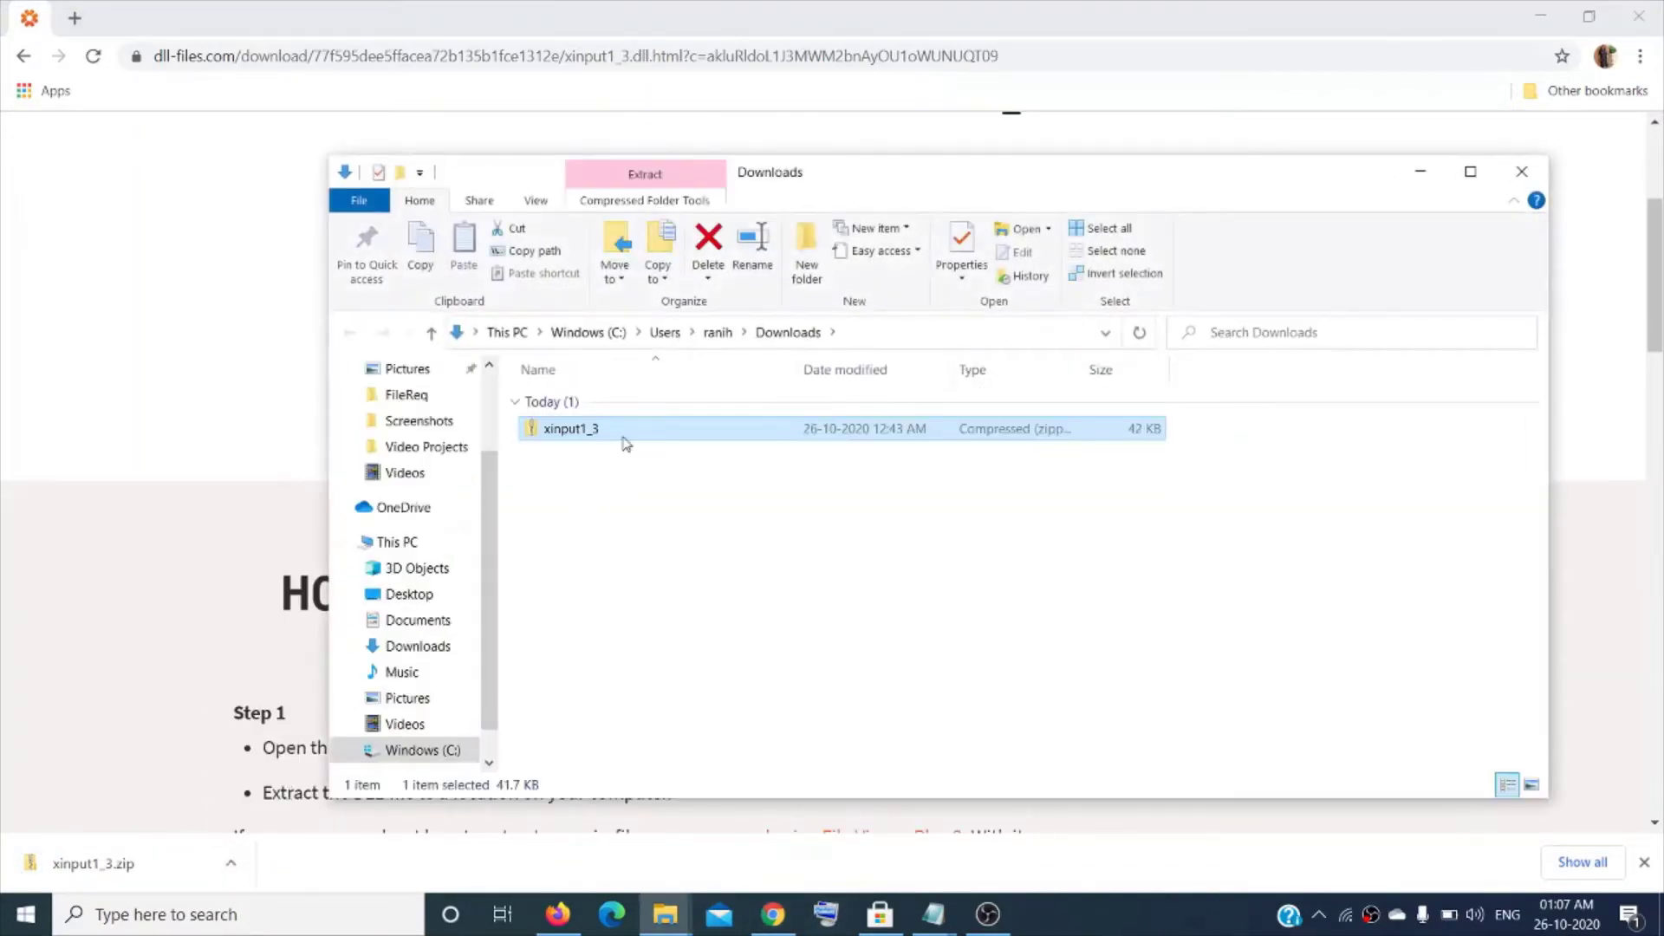
Extract all of xinput1_3.zip into its own xinput1_3 folder.
{"action": "right_click", "coordinate": [630, 432]}
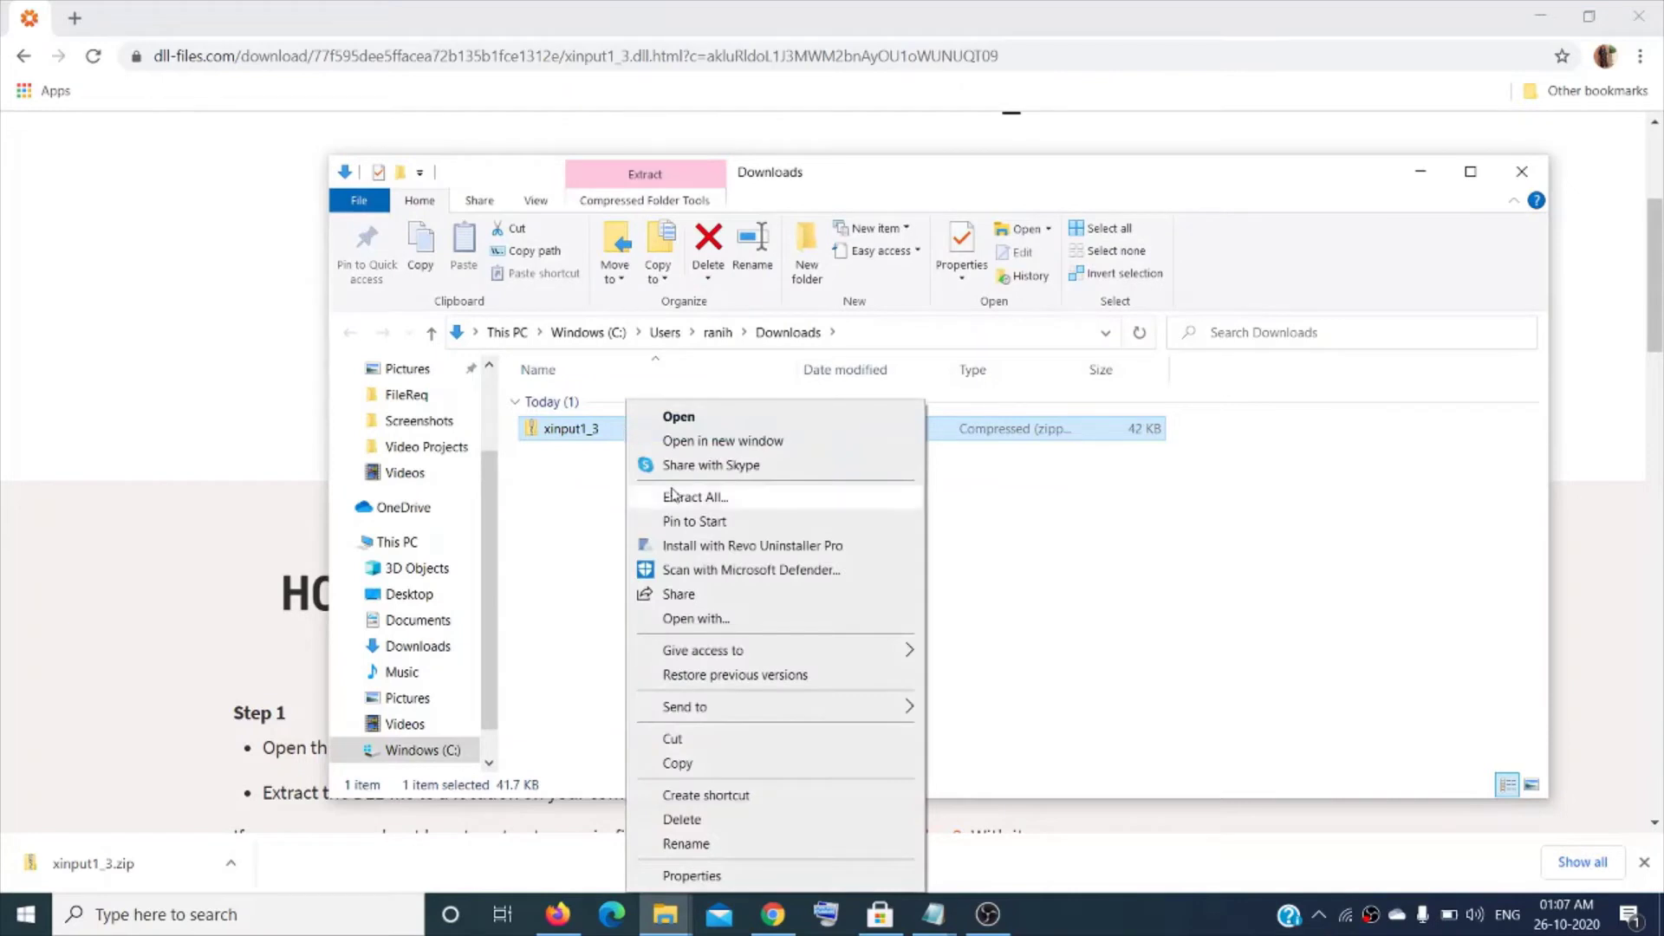
{"action": "left_click", "coordinate": [718, 499]}
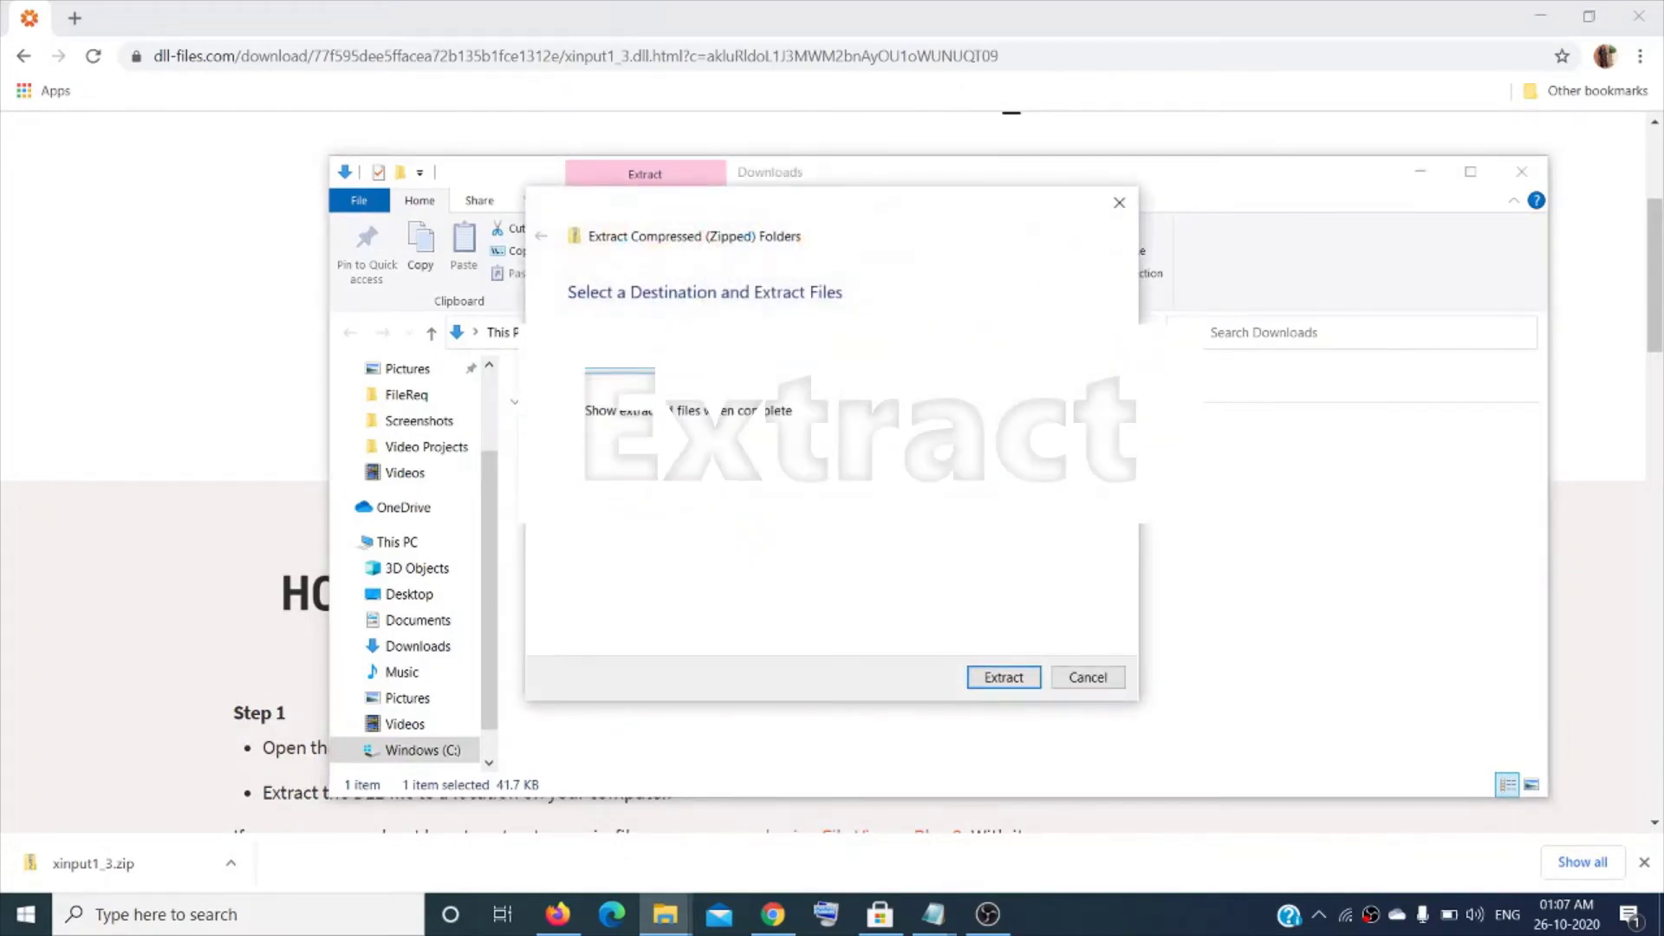
{"action": "left_click", "coordinate": [1007, 680]}
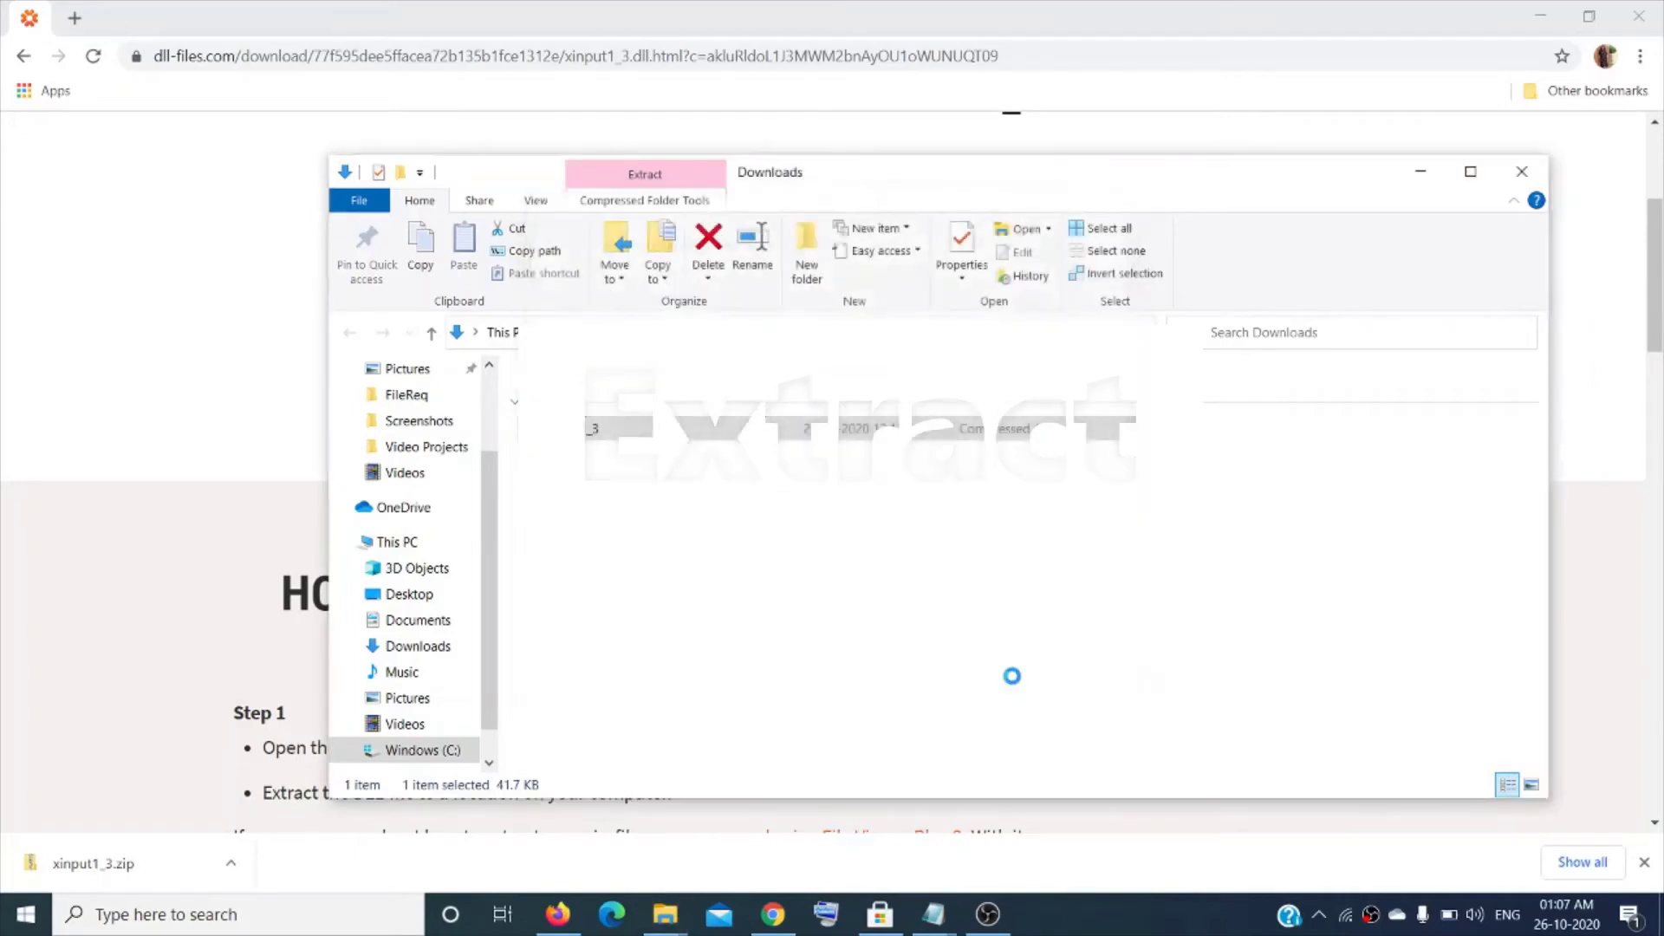
Copy xinput1_3.dll from the extracted folder and return to the This PC window.
{"action": "left_click", "coordinate": [630, 459]}
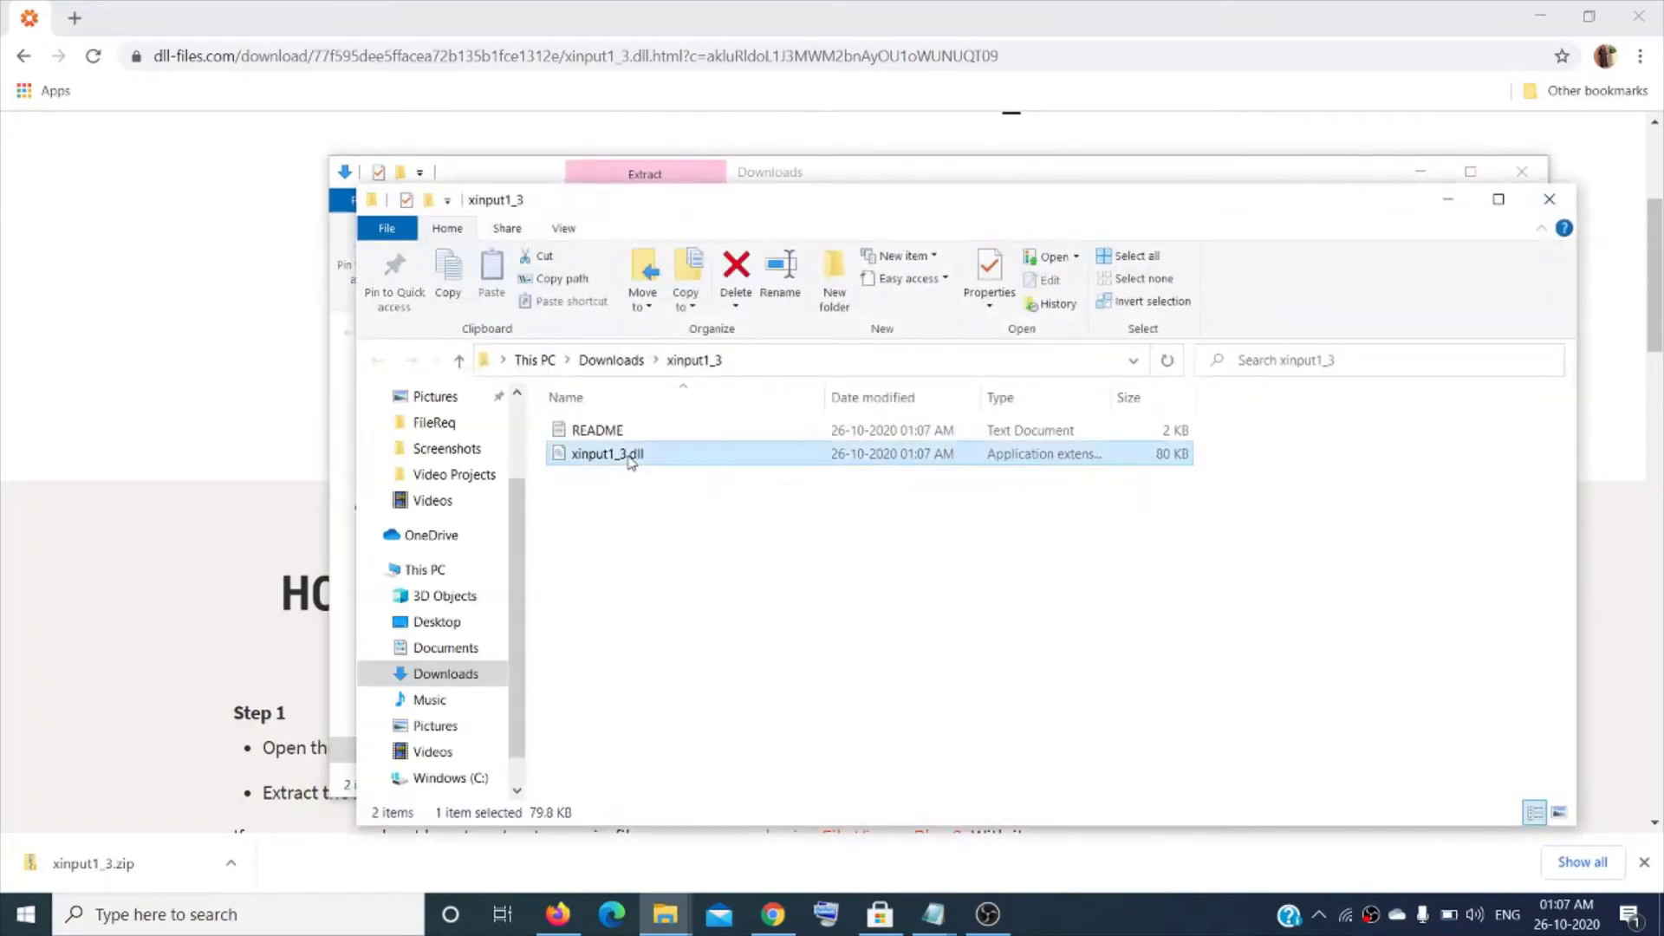
{"action": "right_click", "coordinate": [636, 461]}
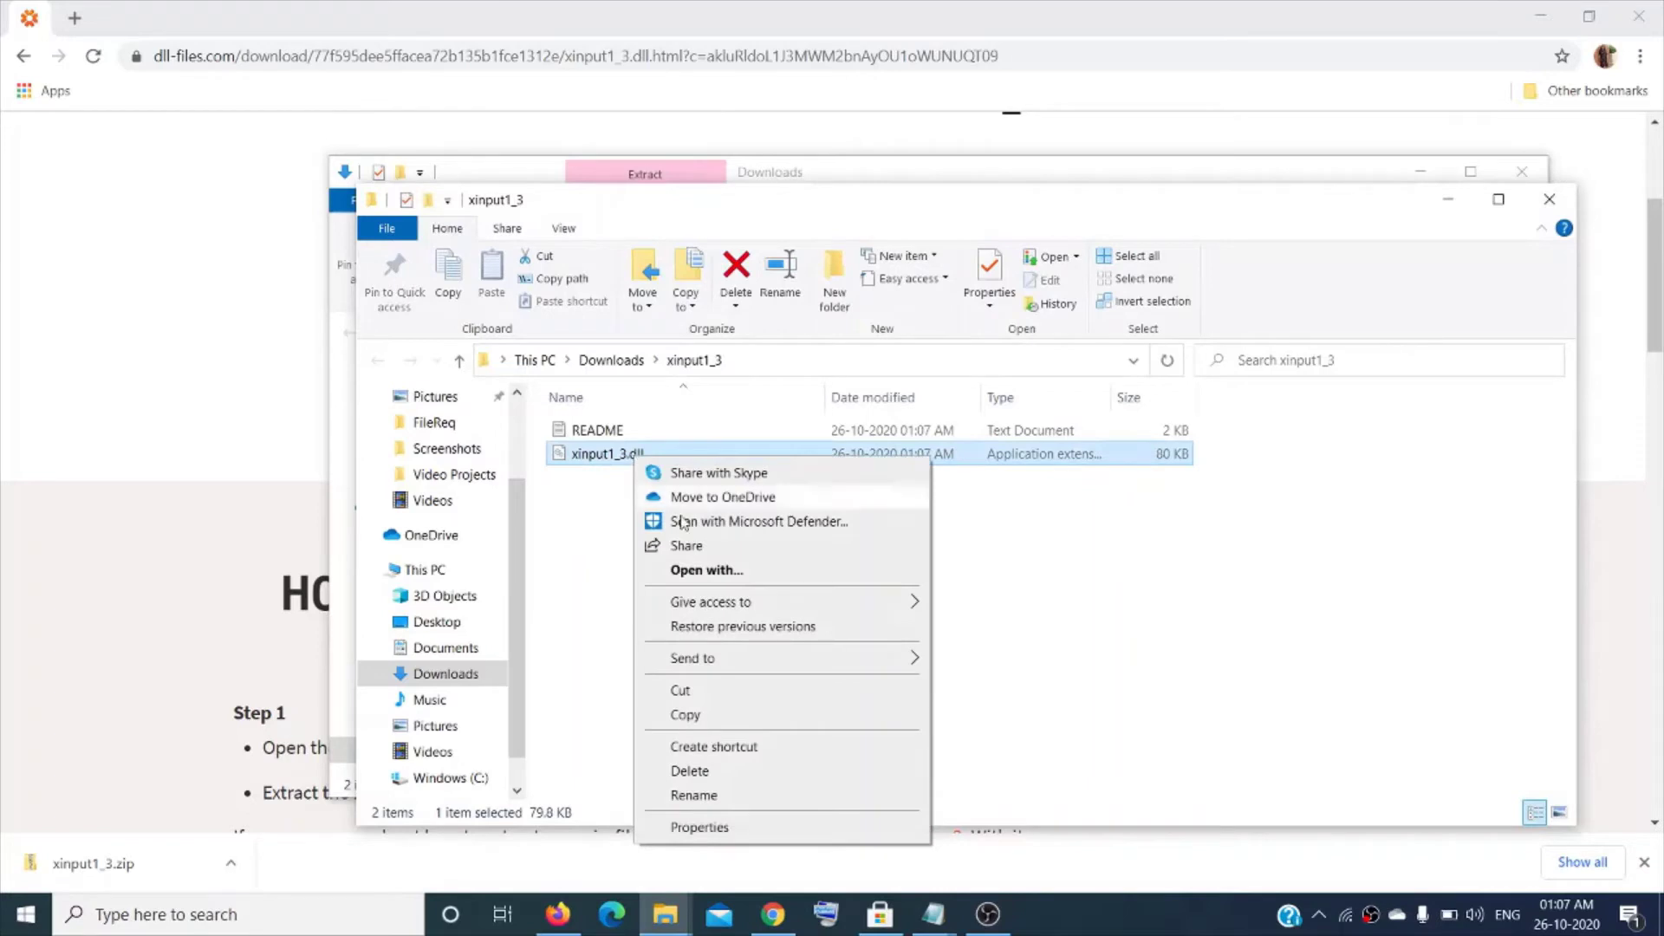
{"action": "left_click", "coordinate": [685, 715]}
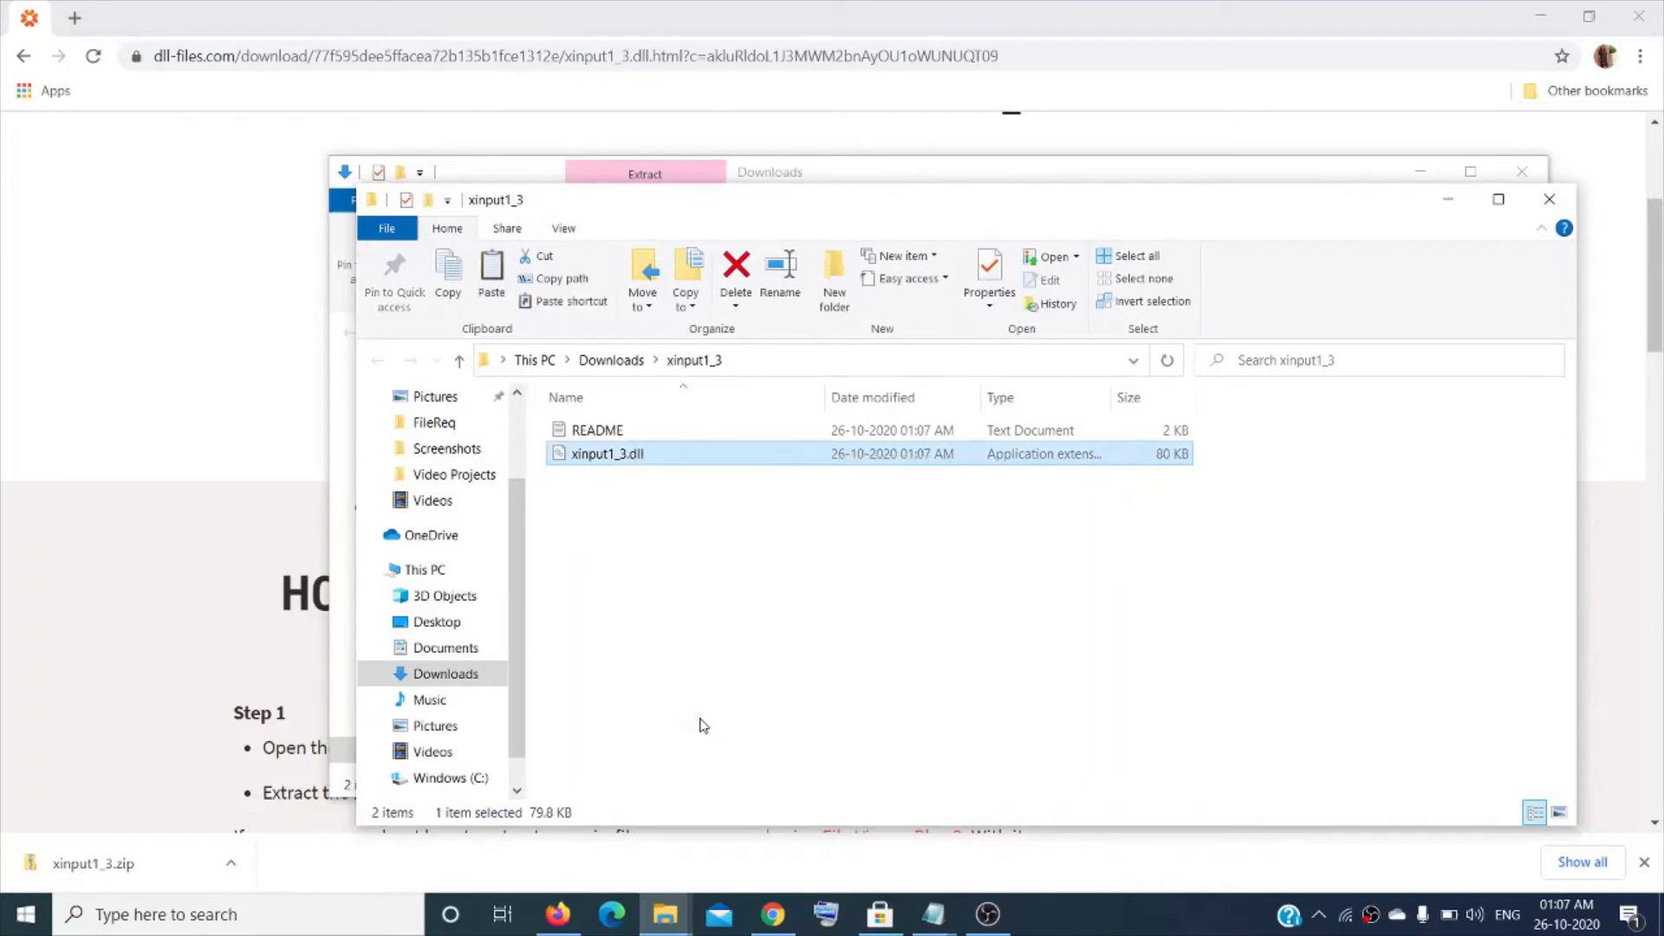
{"action": "mouse_move", "coordinate": [665, 914]}
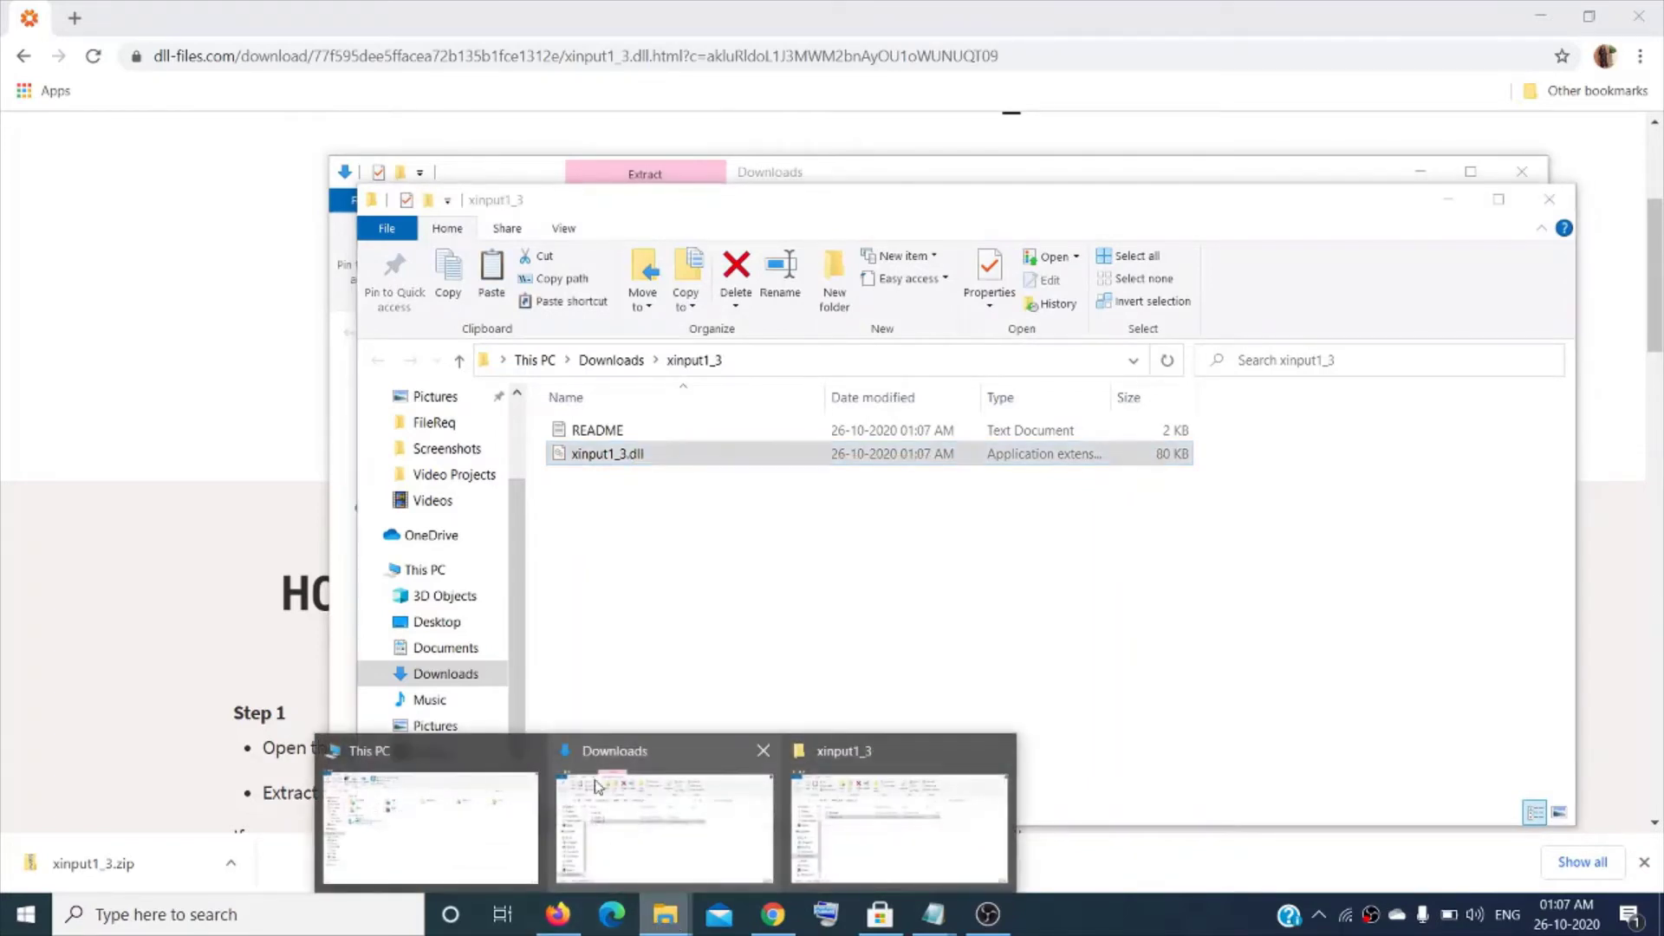
{"action": "left_click", "coordinate": [513, 831]}
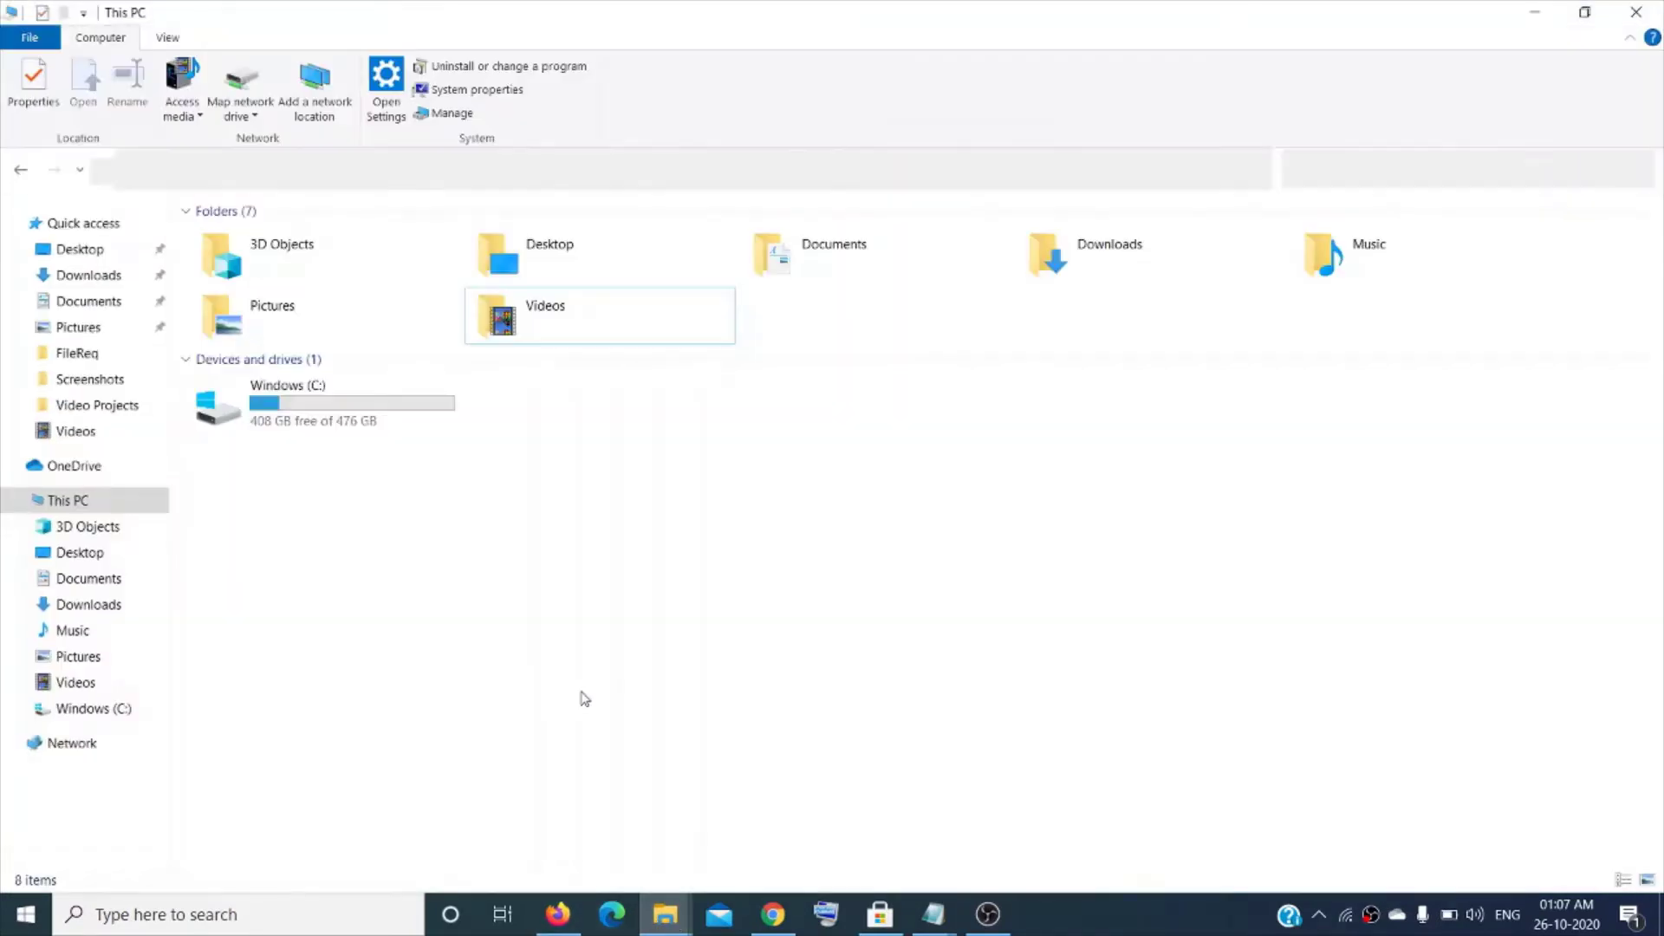
Navigate to C:\Windows\SysWOW64 in File Explorer.
{"action": "left_click", "coordinate": [319, 399]}
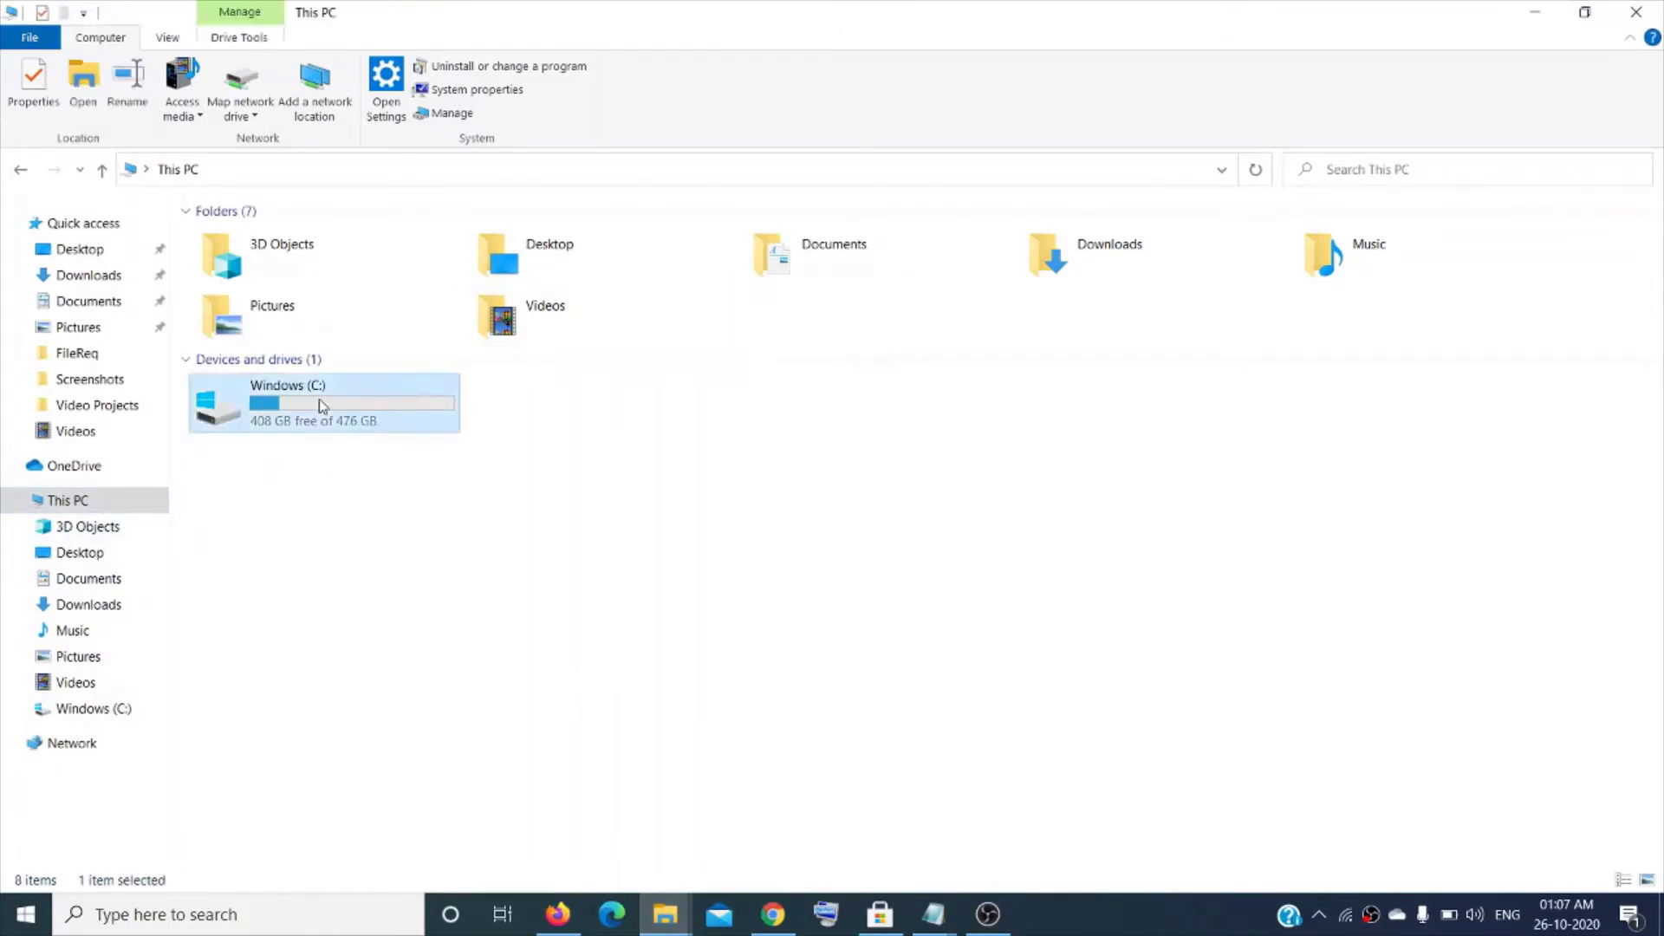
{"action": "double_click", "coordinate": [319, 399]}
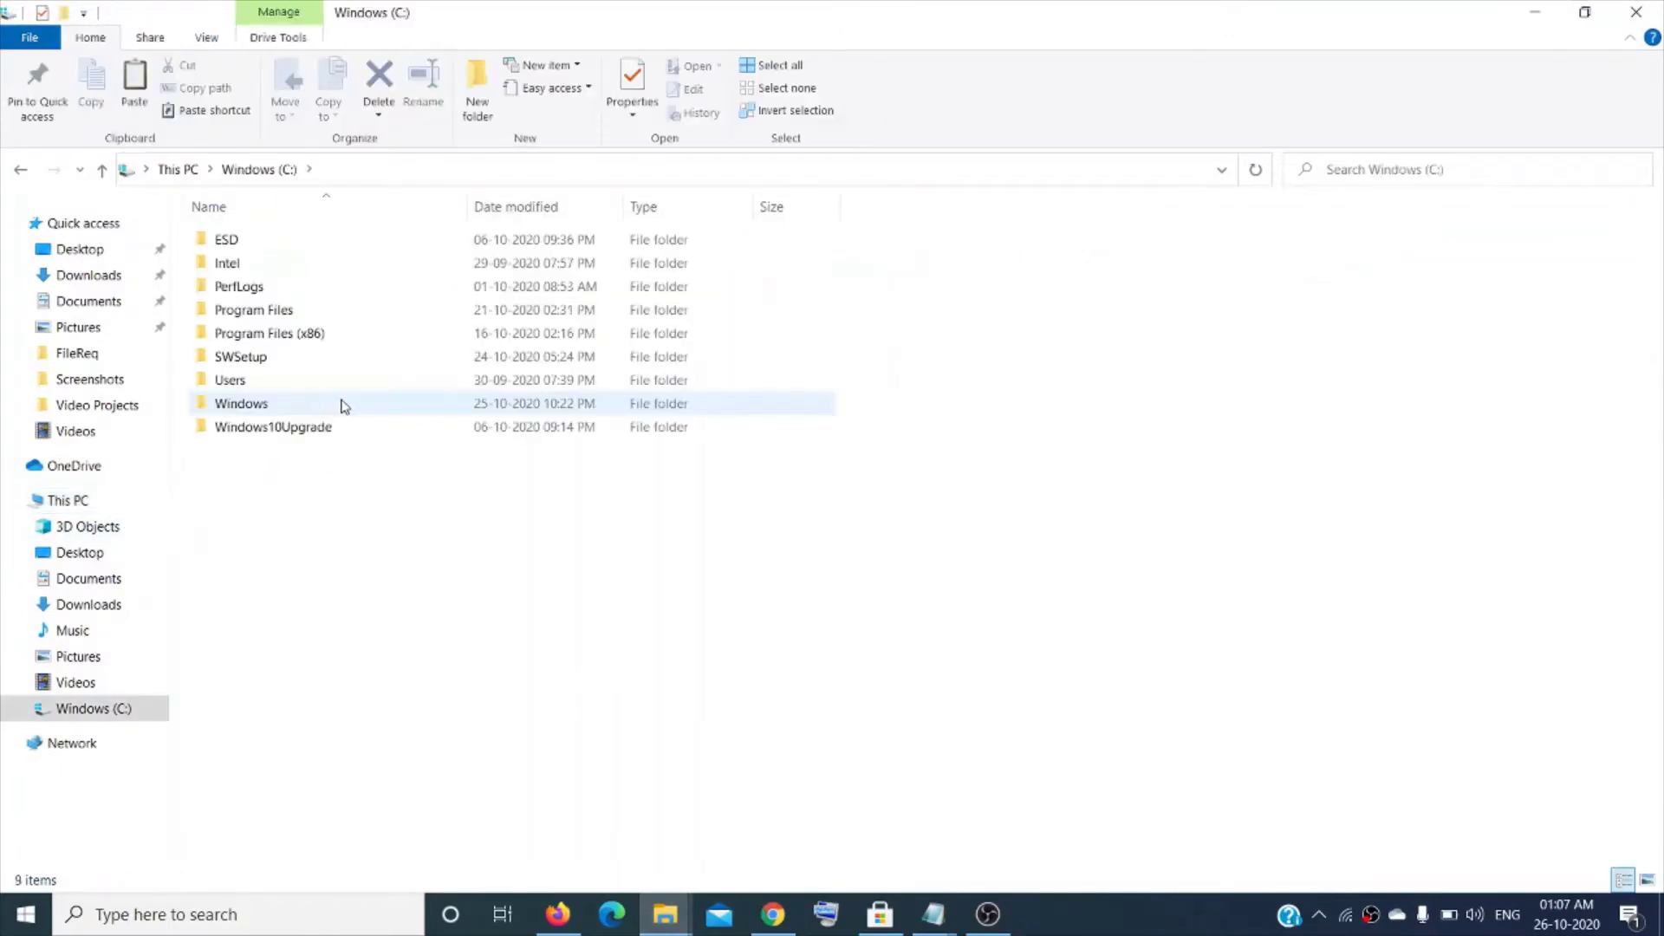
{"action": "double_click", "coordinate": [275, 407]}
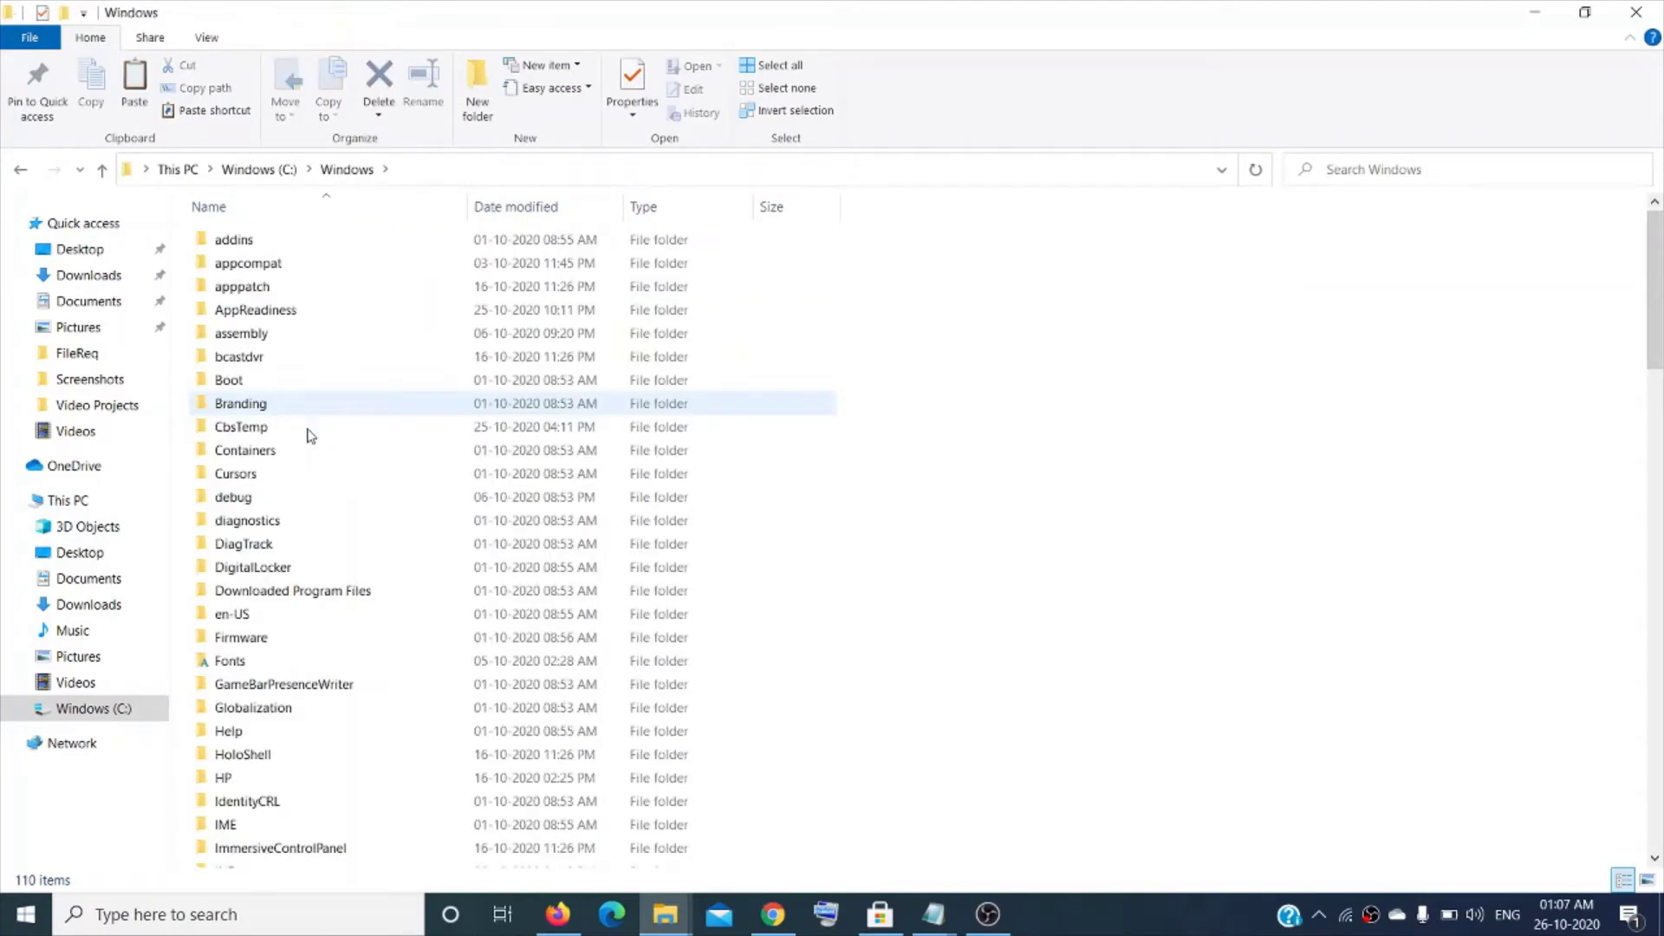
{"action": "left_click", "coordinate": [316, 447]}
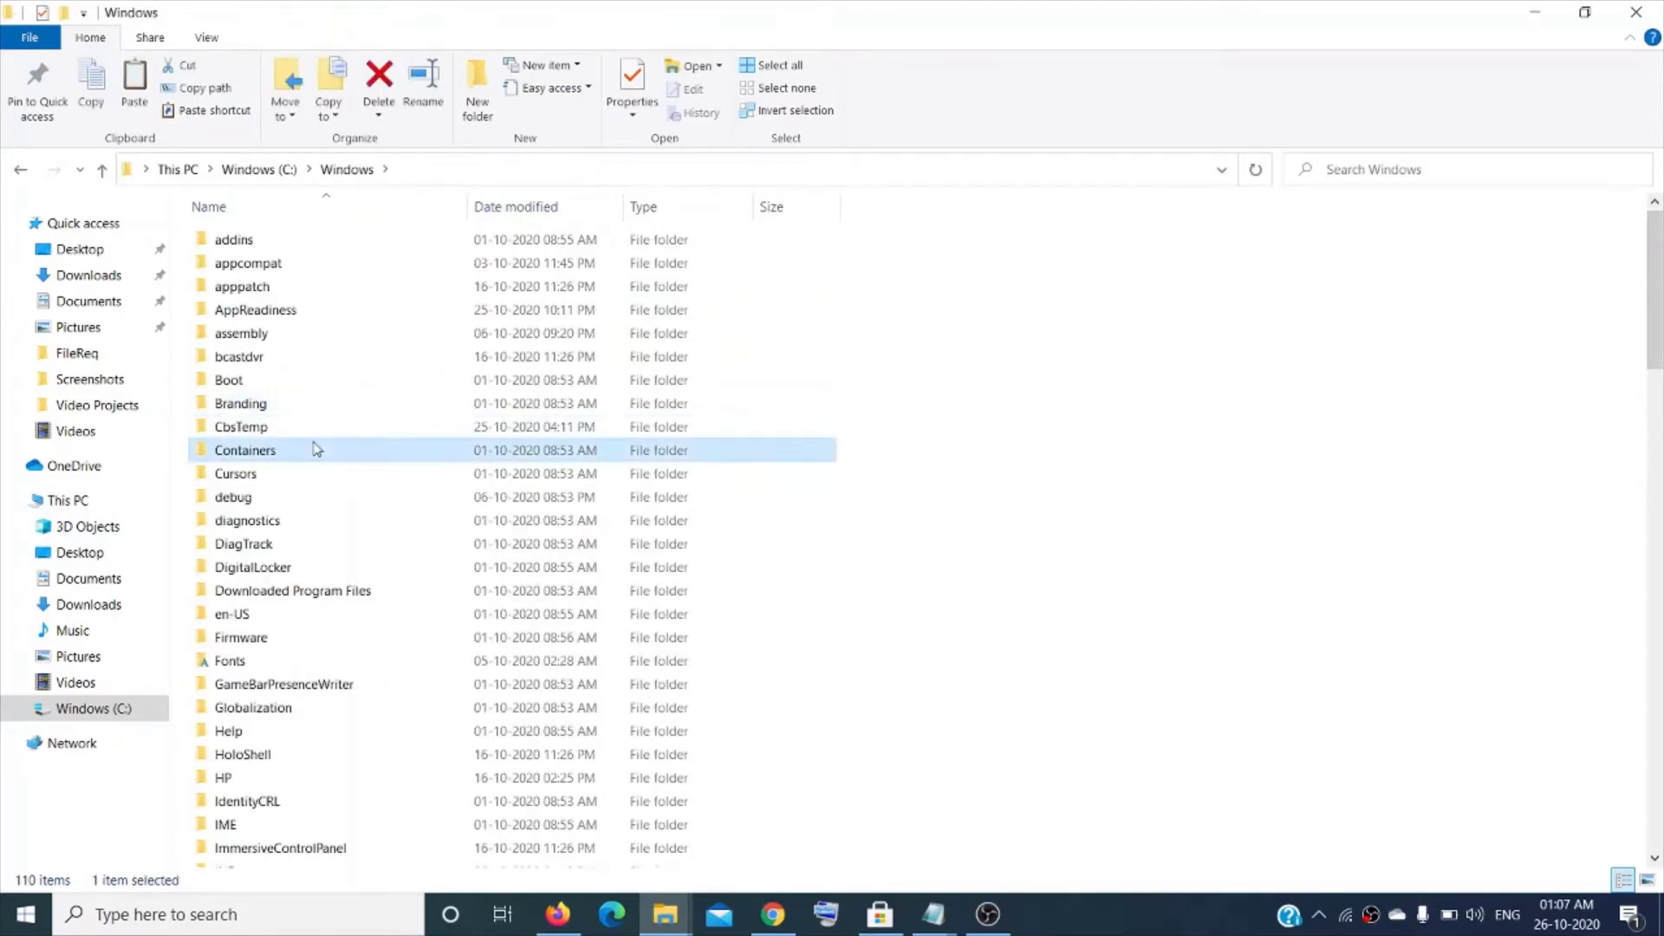
{"action": "scroll", "coordinate": [314, 448], "scroll_direction": "down", "scroll_amount": 15}
{"action": "left_click", "coordinate": [299, 537]}
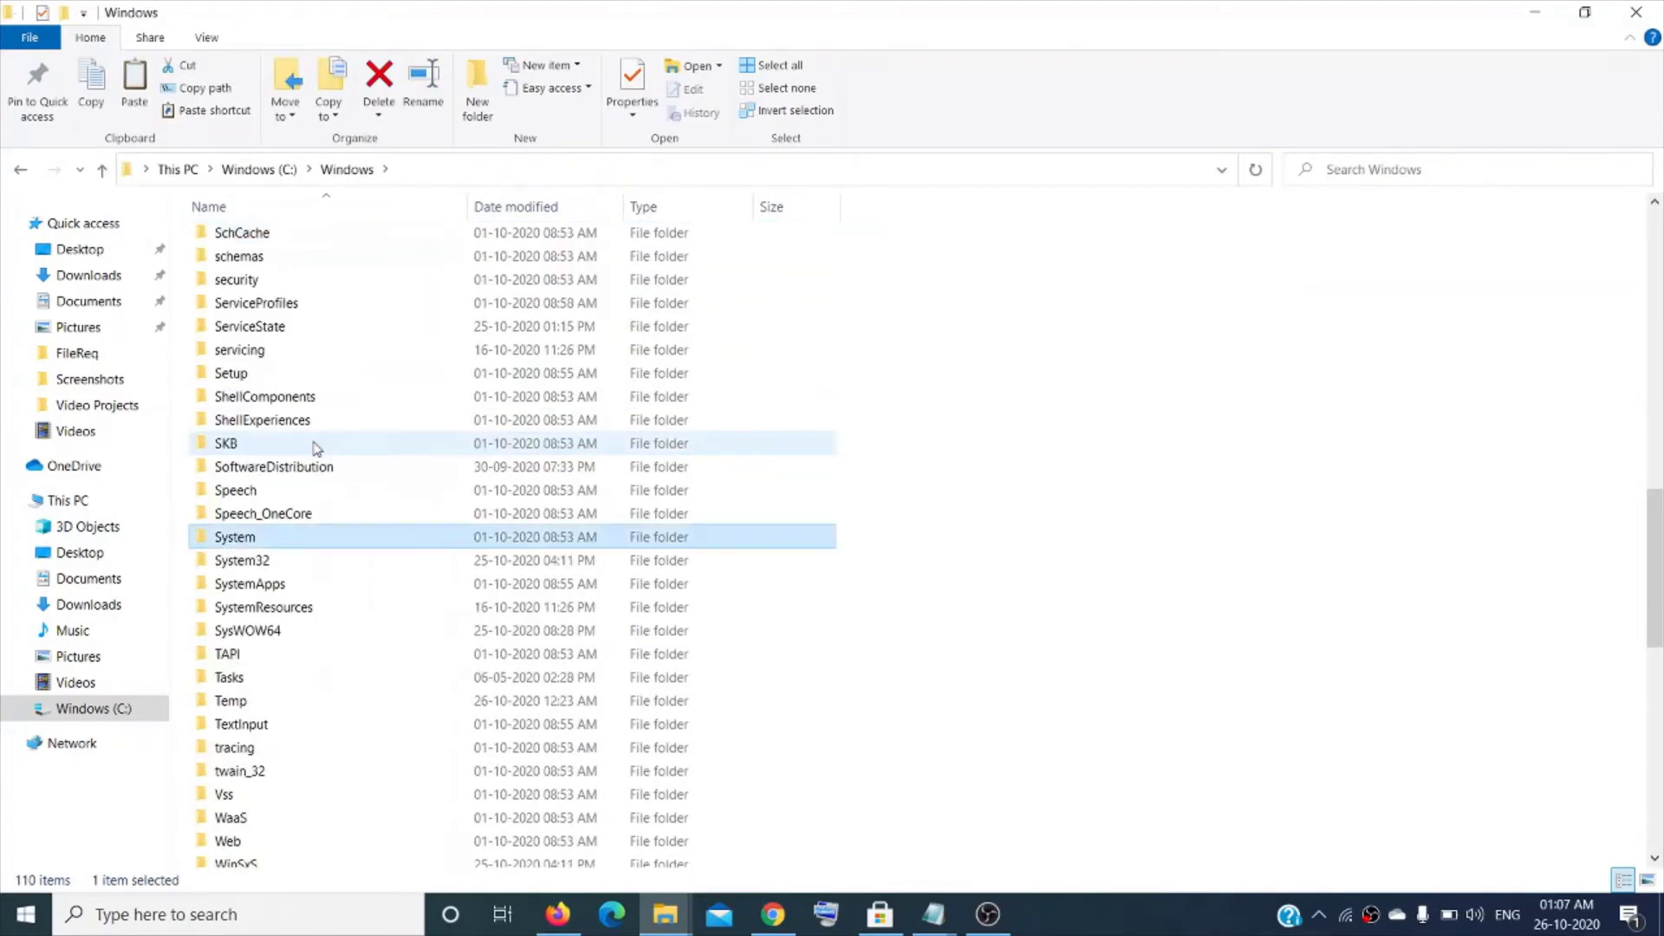
{"action": "double_click", "coordinate": [275, 639]}
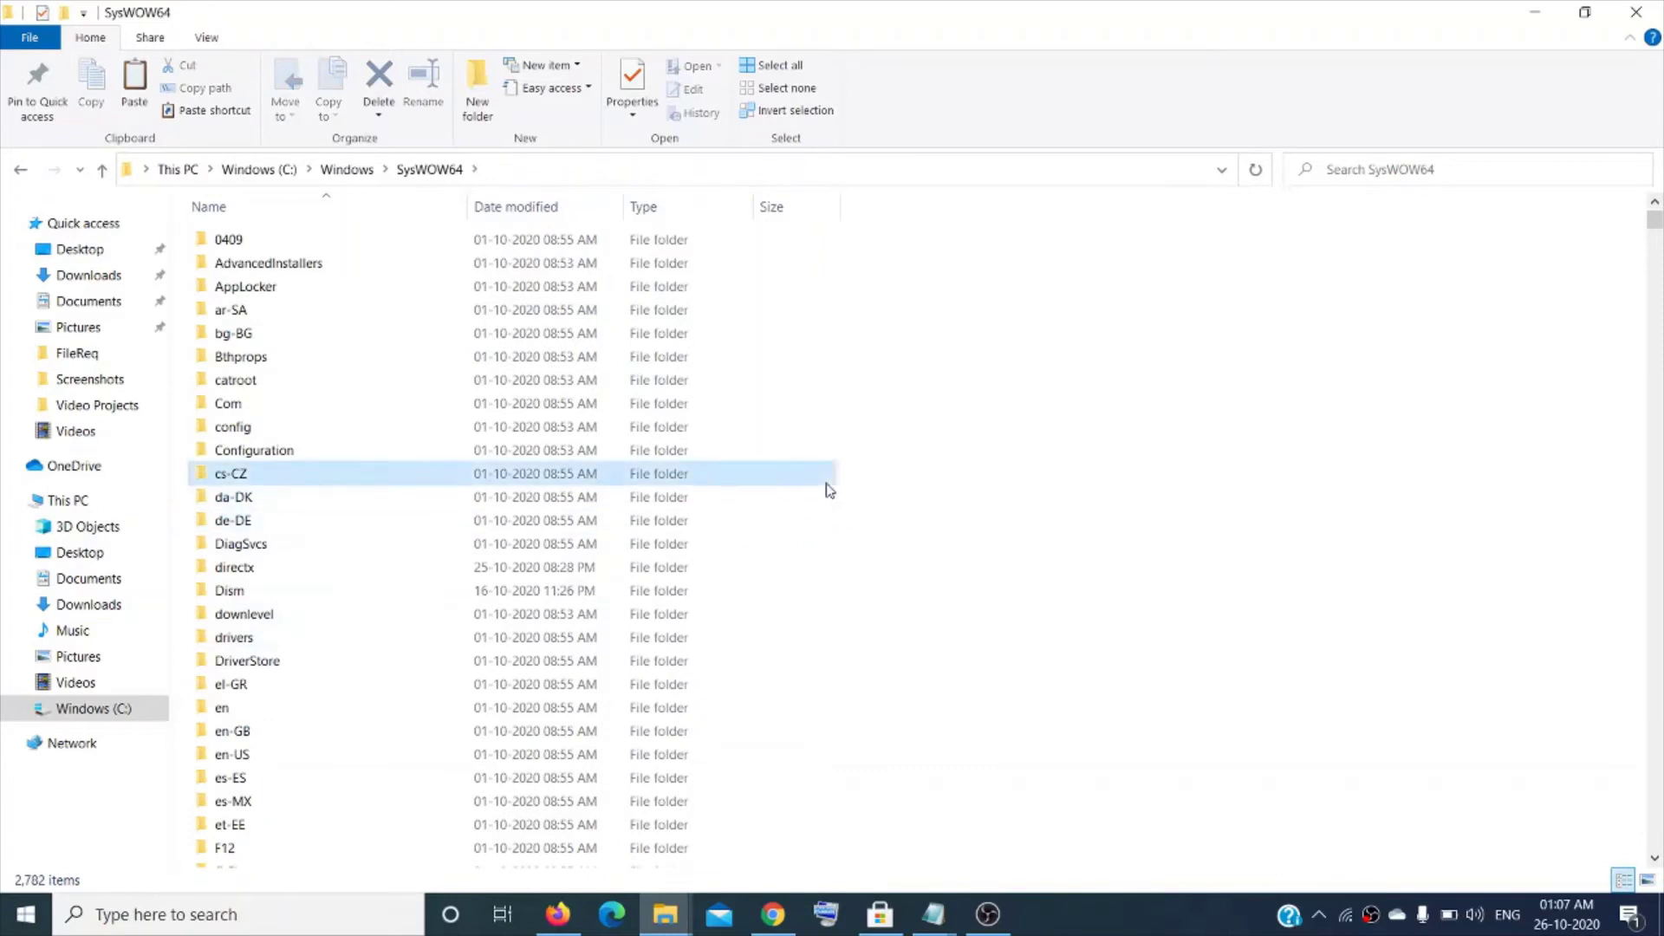
Paste xinput1_3.dll into SysWOW64, granting administrator permission to complete the copy.
{"action": "right_click", "coordinate": [825, 392]}
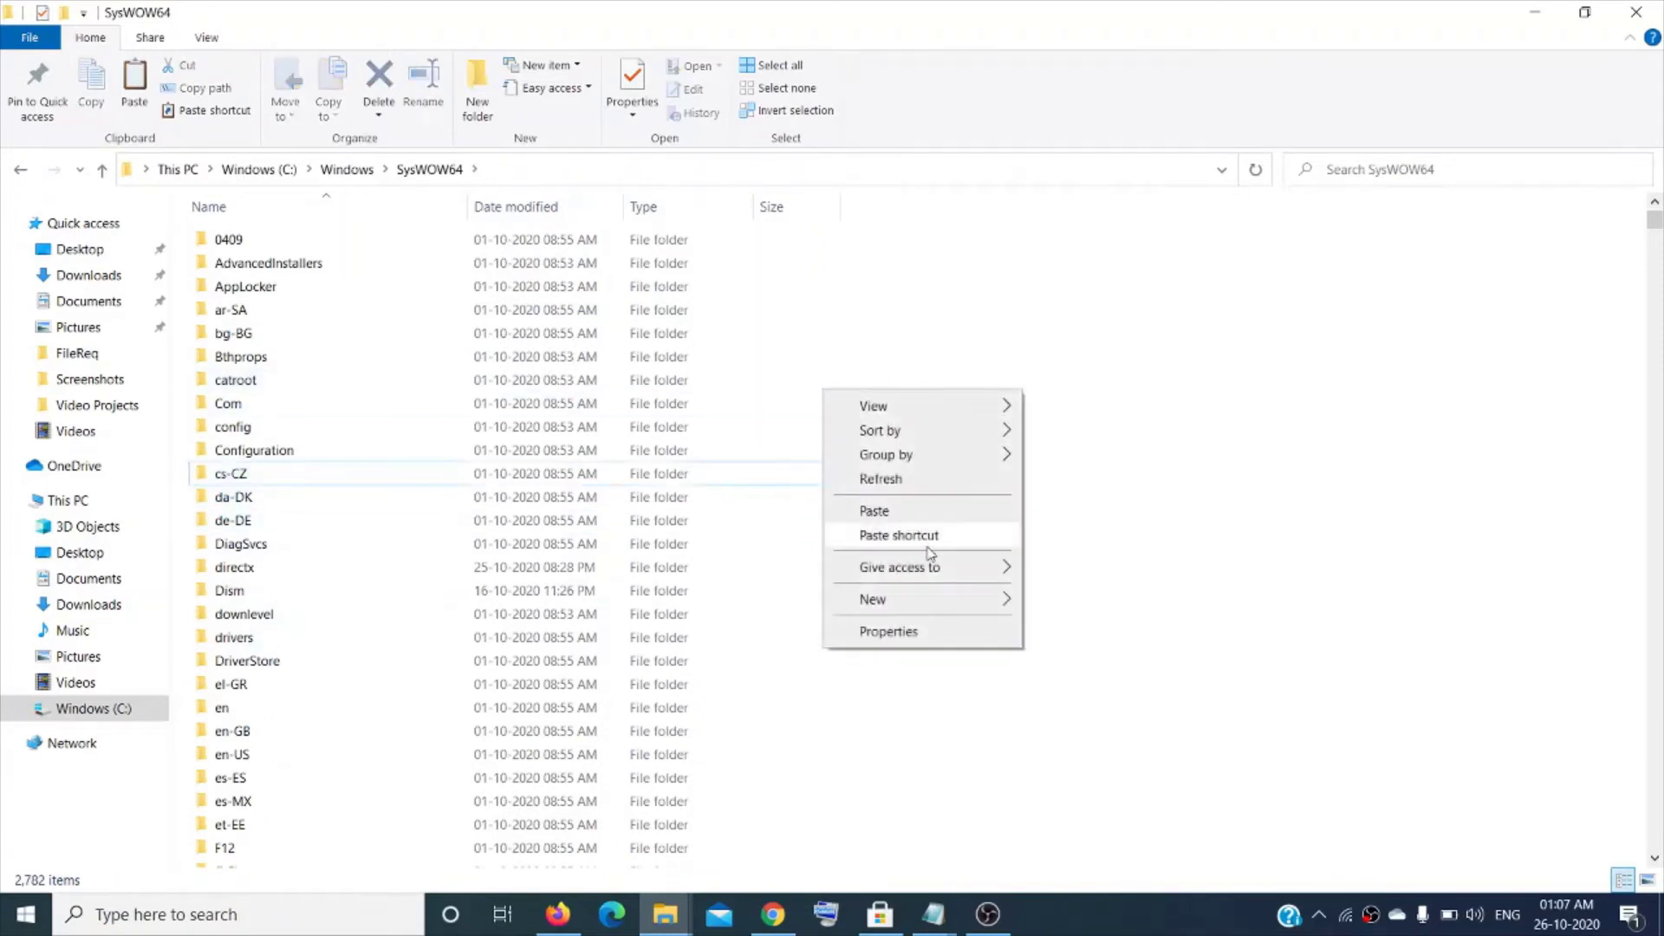
{"action": "left_click", "coordinate": [875, 511]}
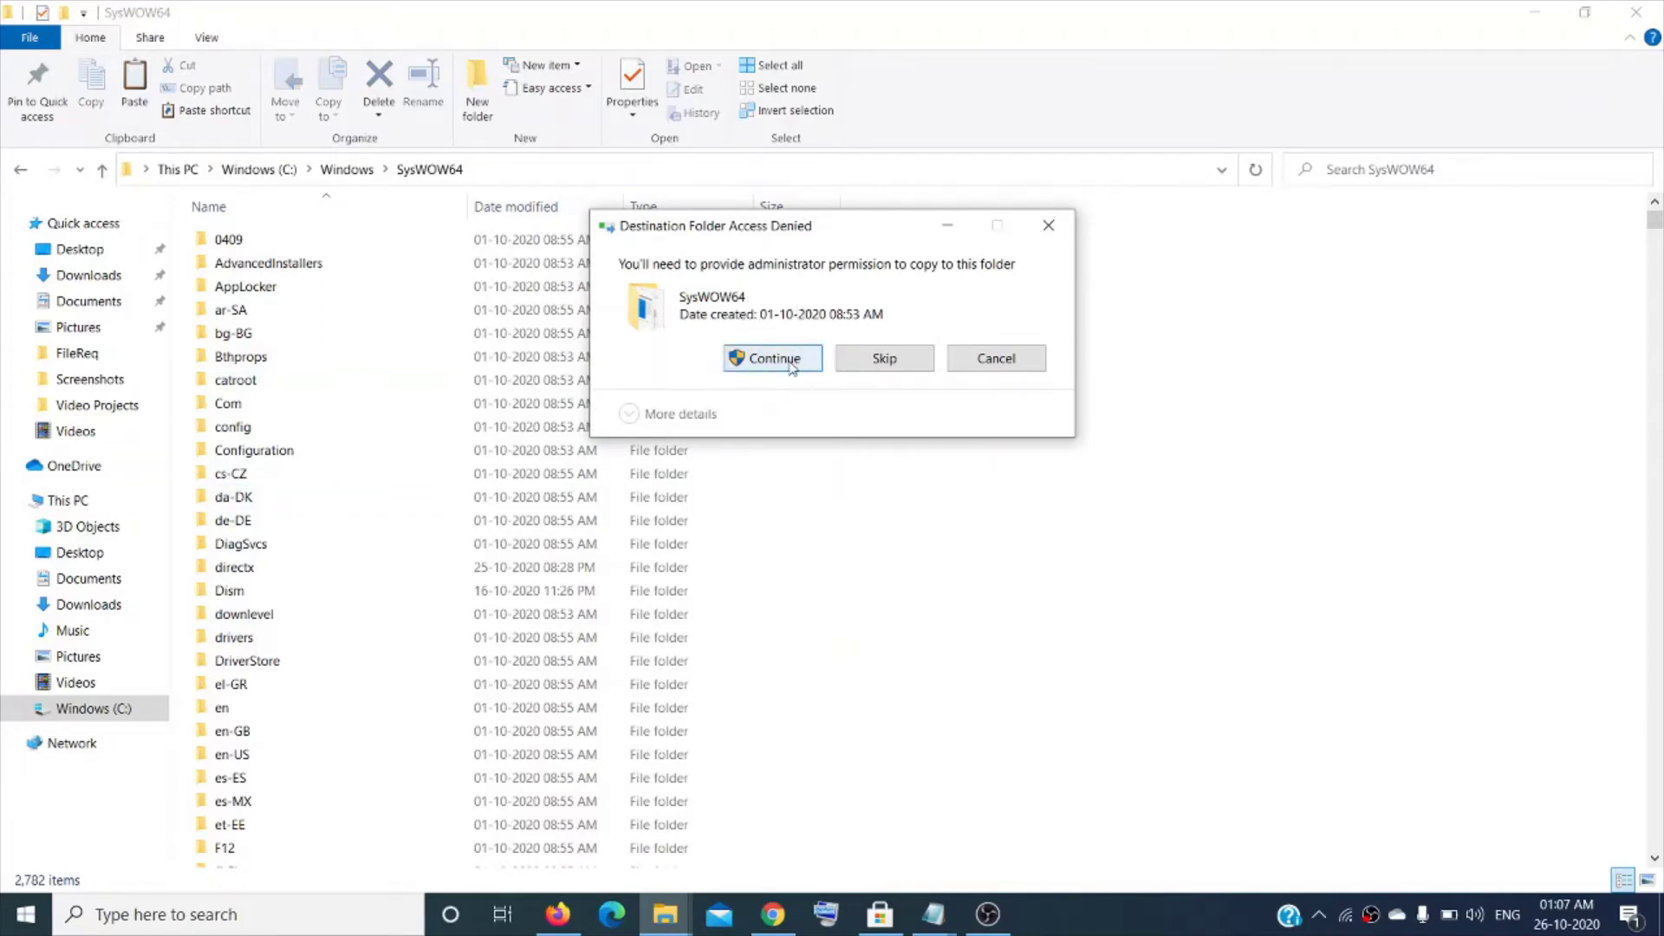
{"action": "left_click", "coordinate": [790, 361]}
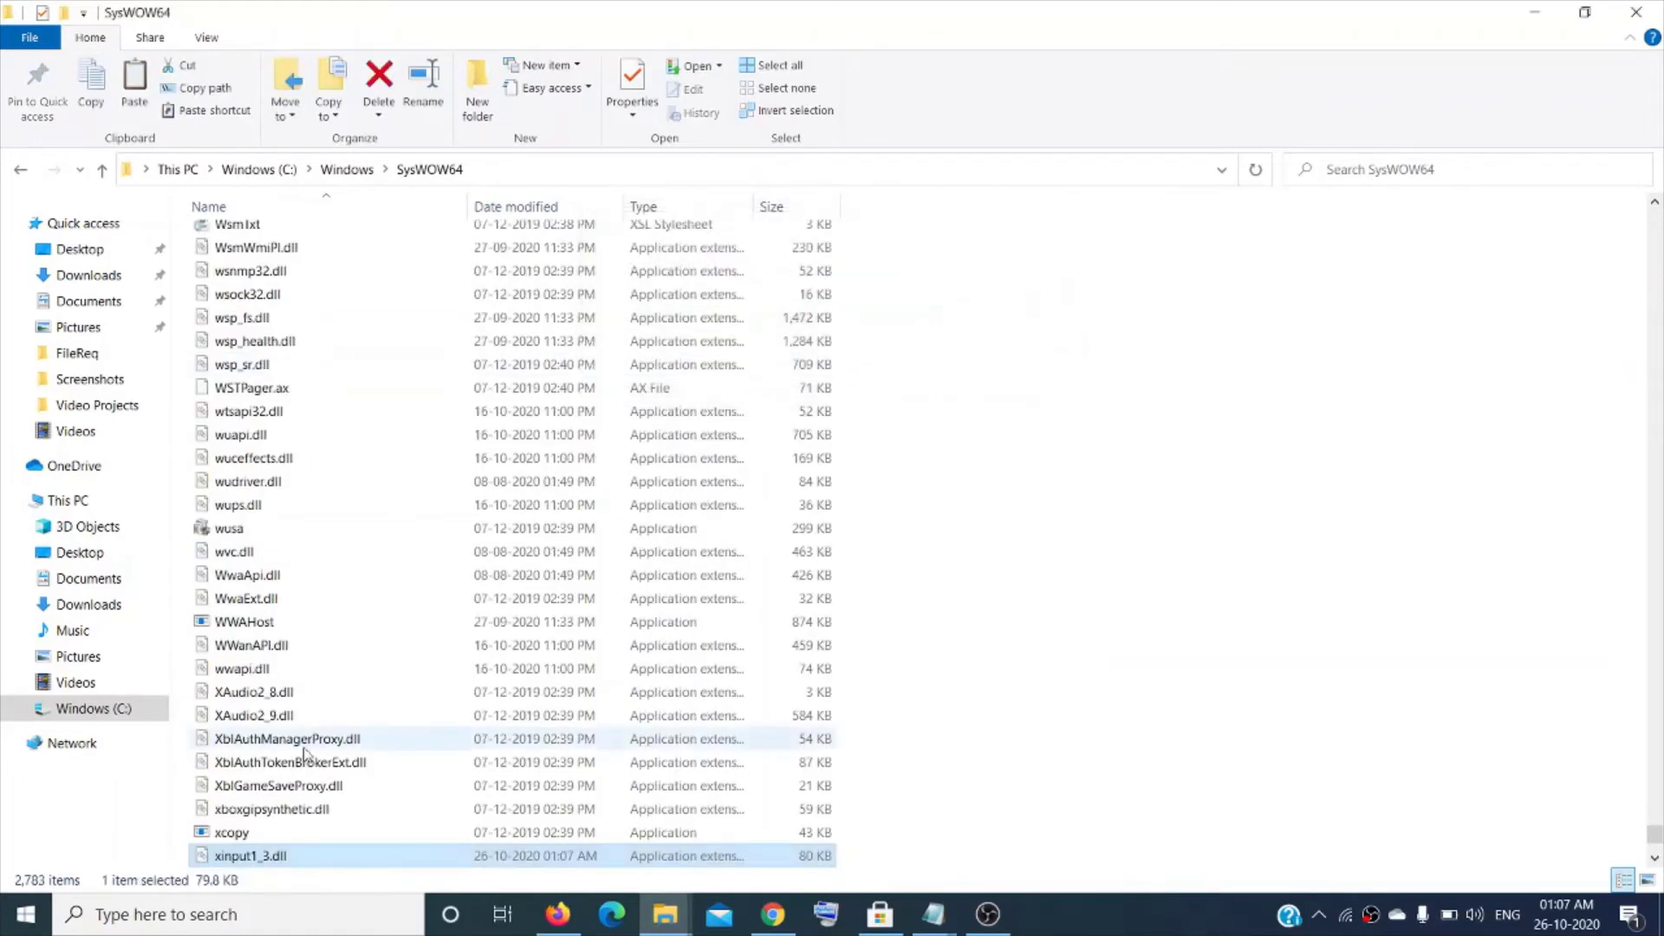
{"action": "scroll", "coordinate": [334, 732], "scroll_direction": "down", "scroll_amount": 2}
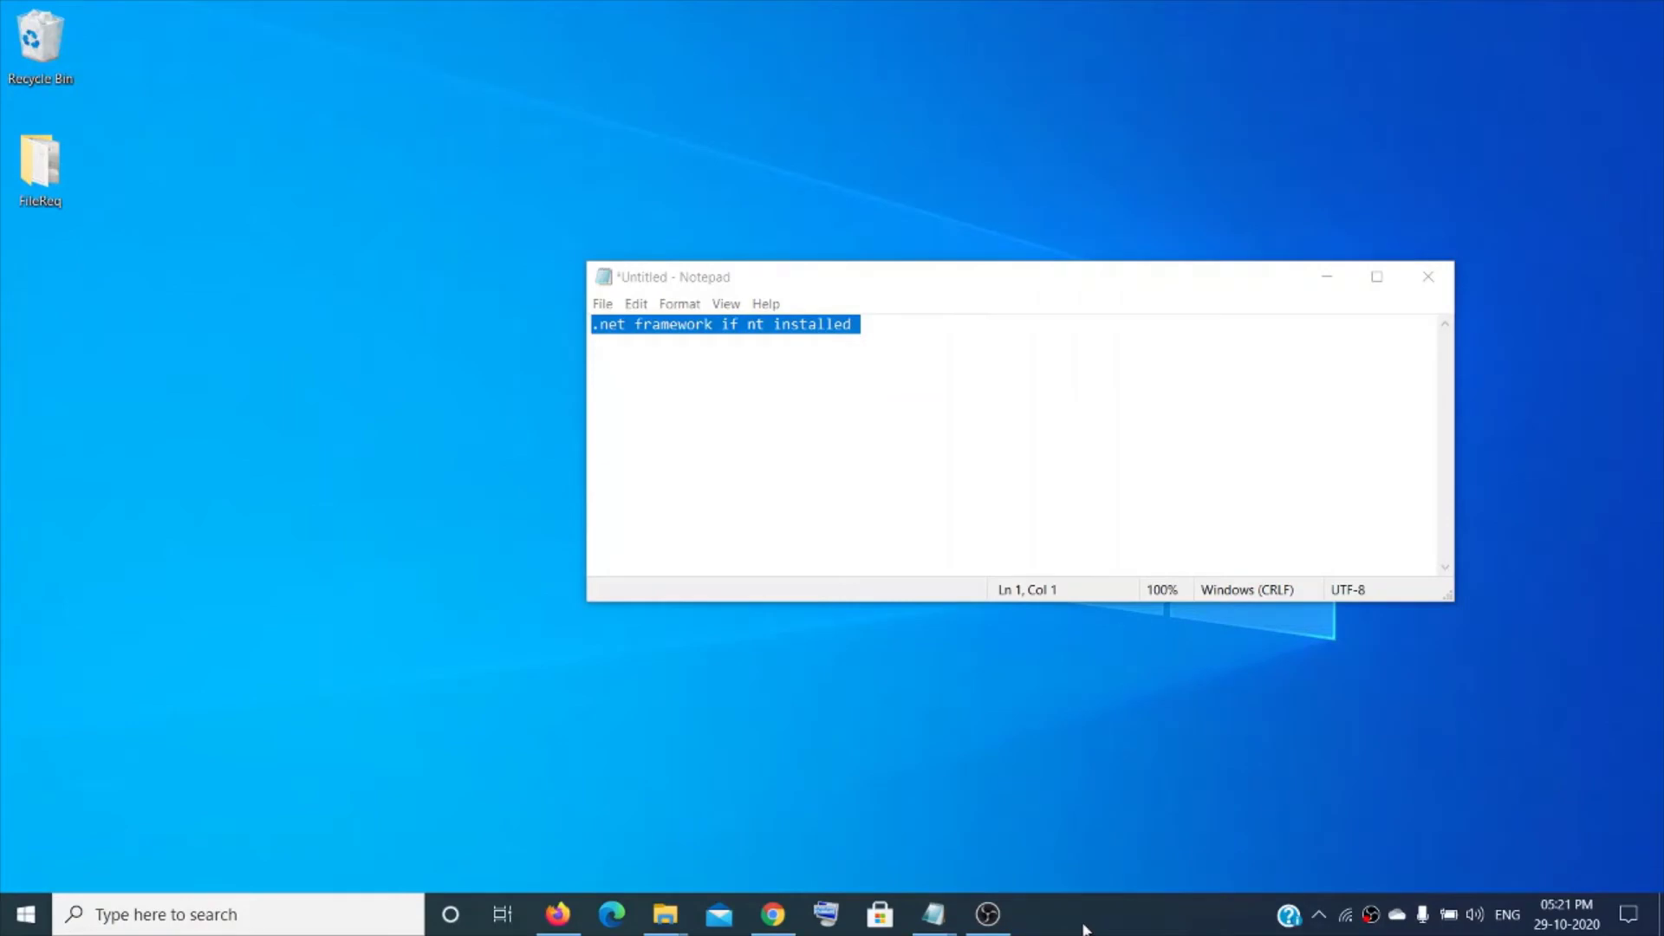
Open Microsoft's .NET Framework 4.8 download page from the .net framework search results.
{"action": "left_click", "coordinate": [1327, 276]}
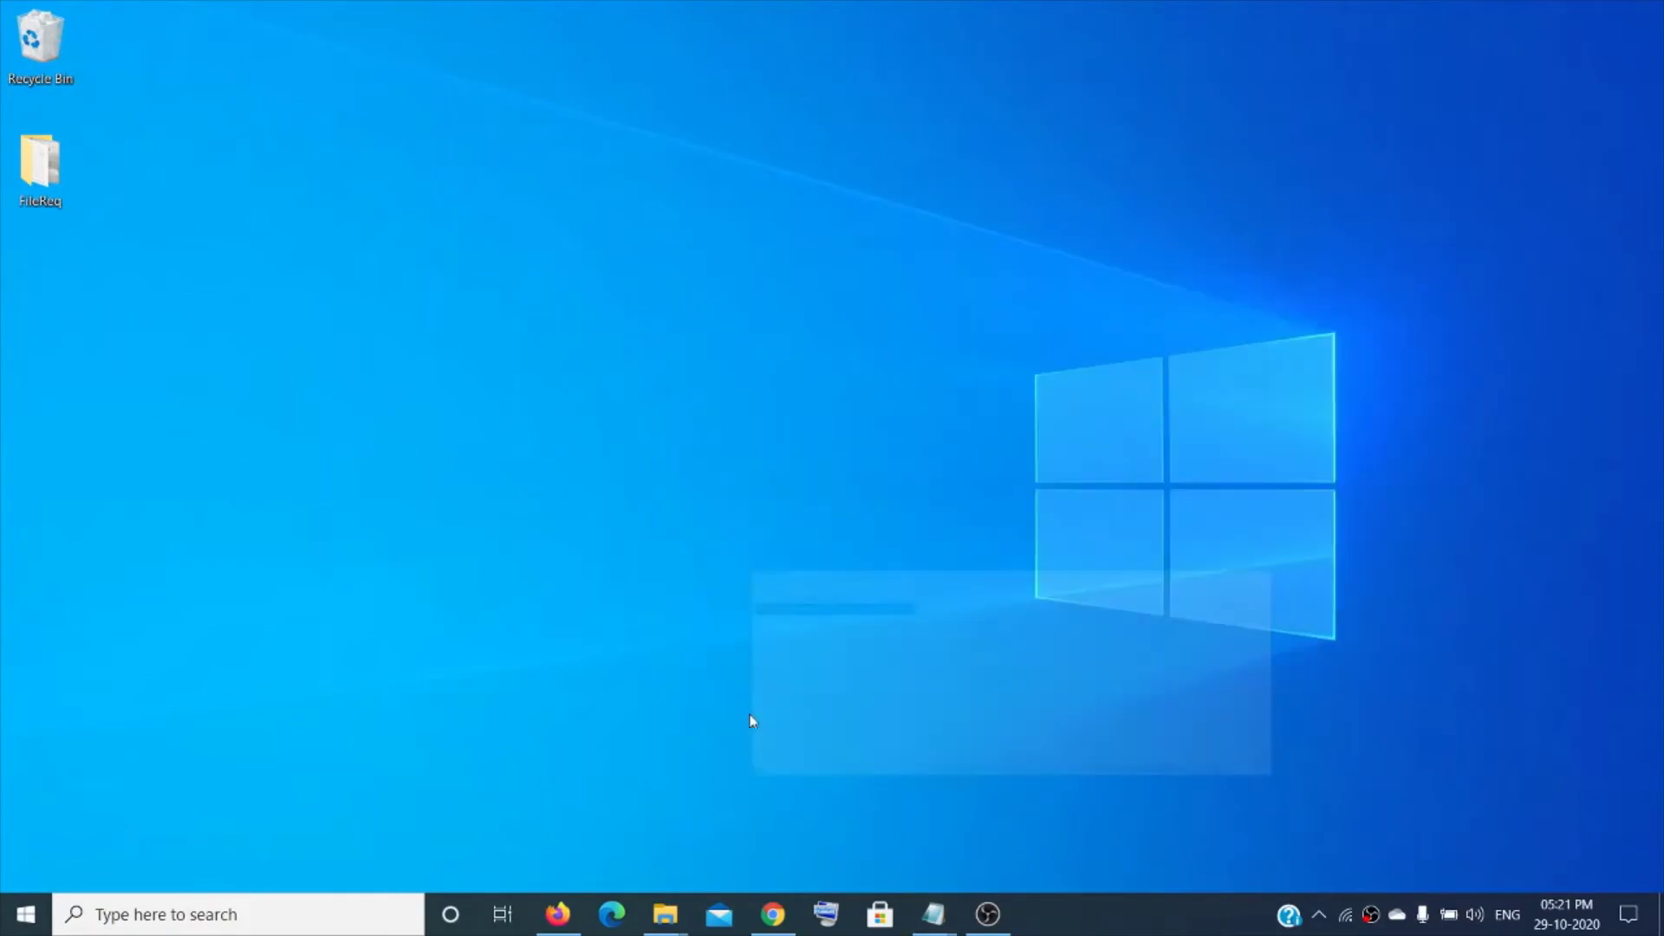
{"action": "left_click", "coordinate": [774, 915]}
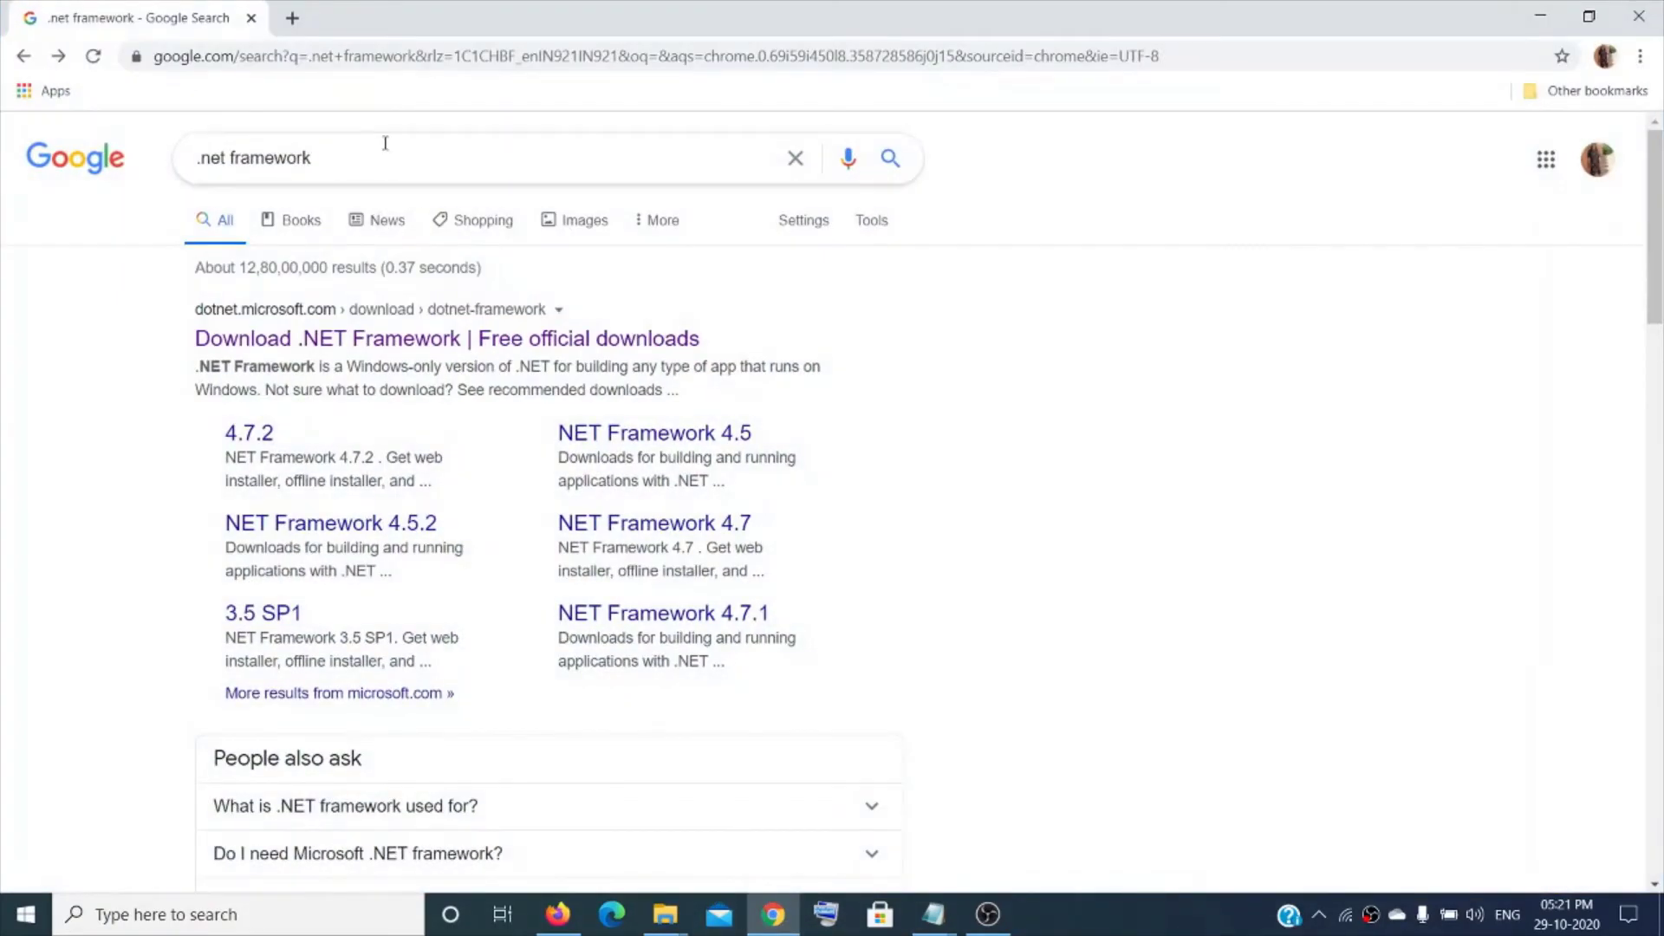
{"action": "left_click", "coordinate": [204, 171]}
{"action": "left_click", "coordinate": [7, 246]}
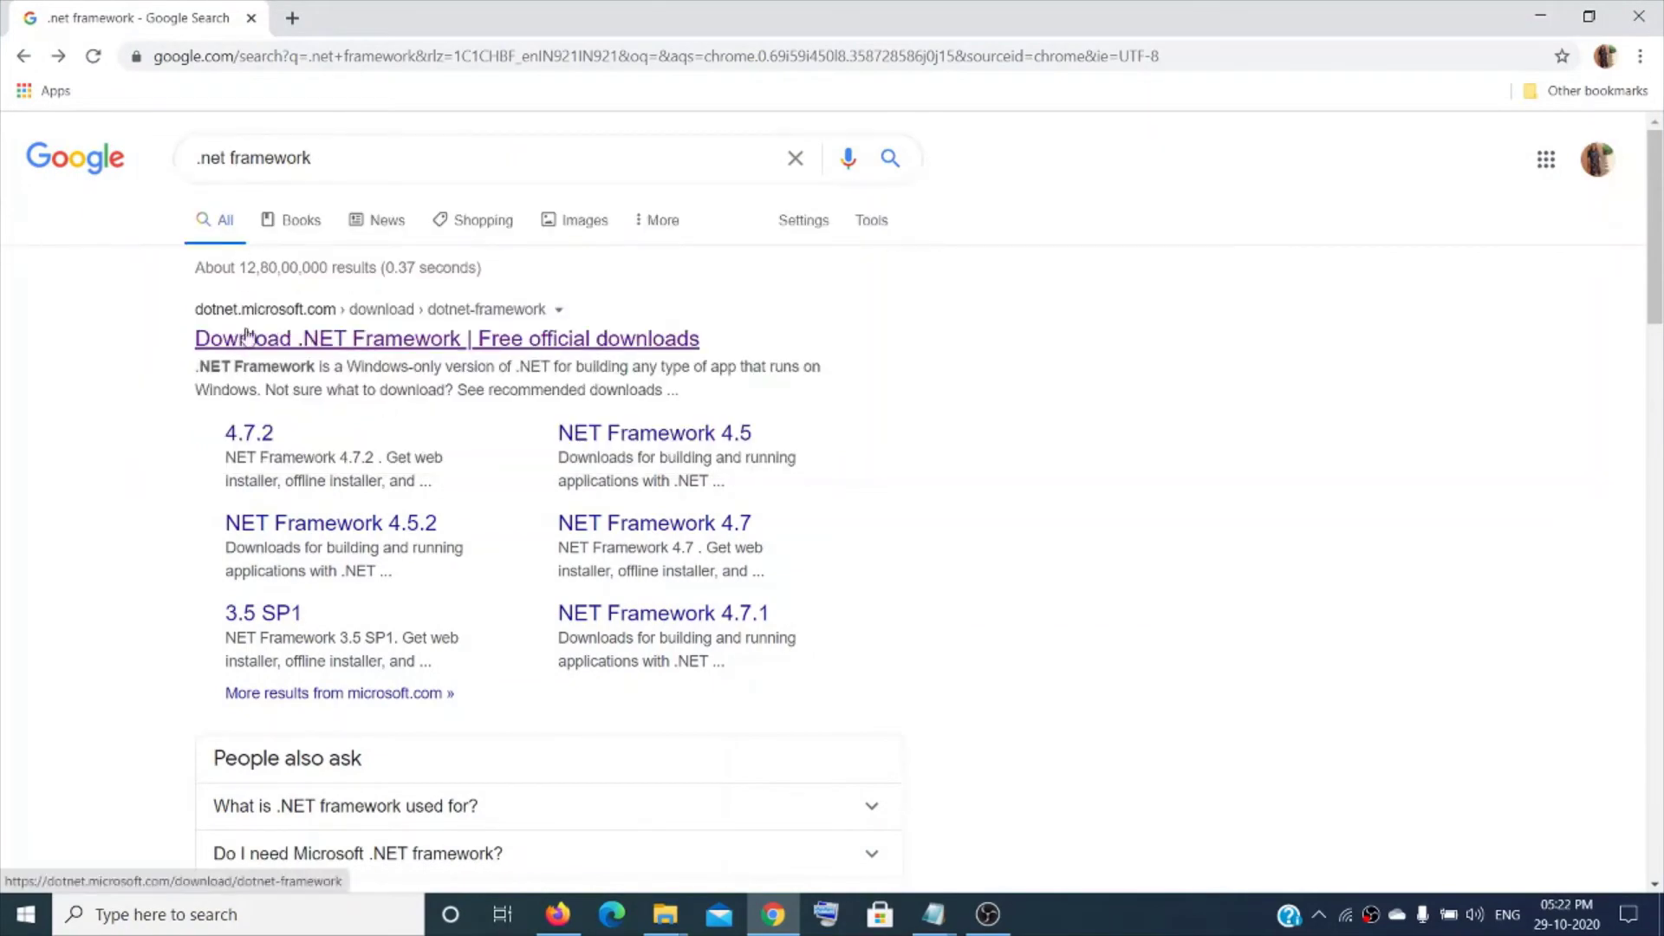
{"action": "left_click", "coordinate": [332, 341]}
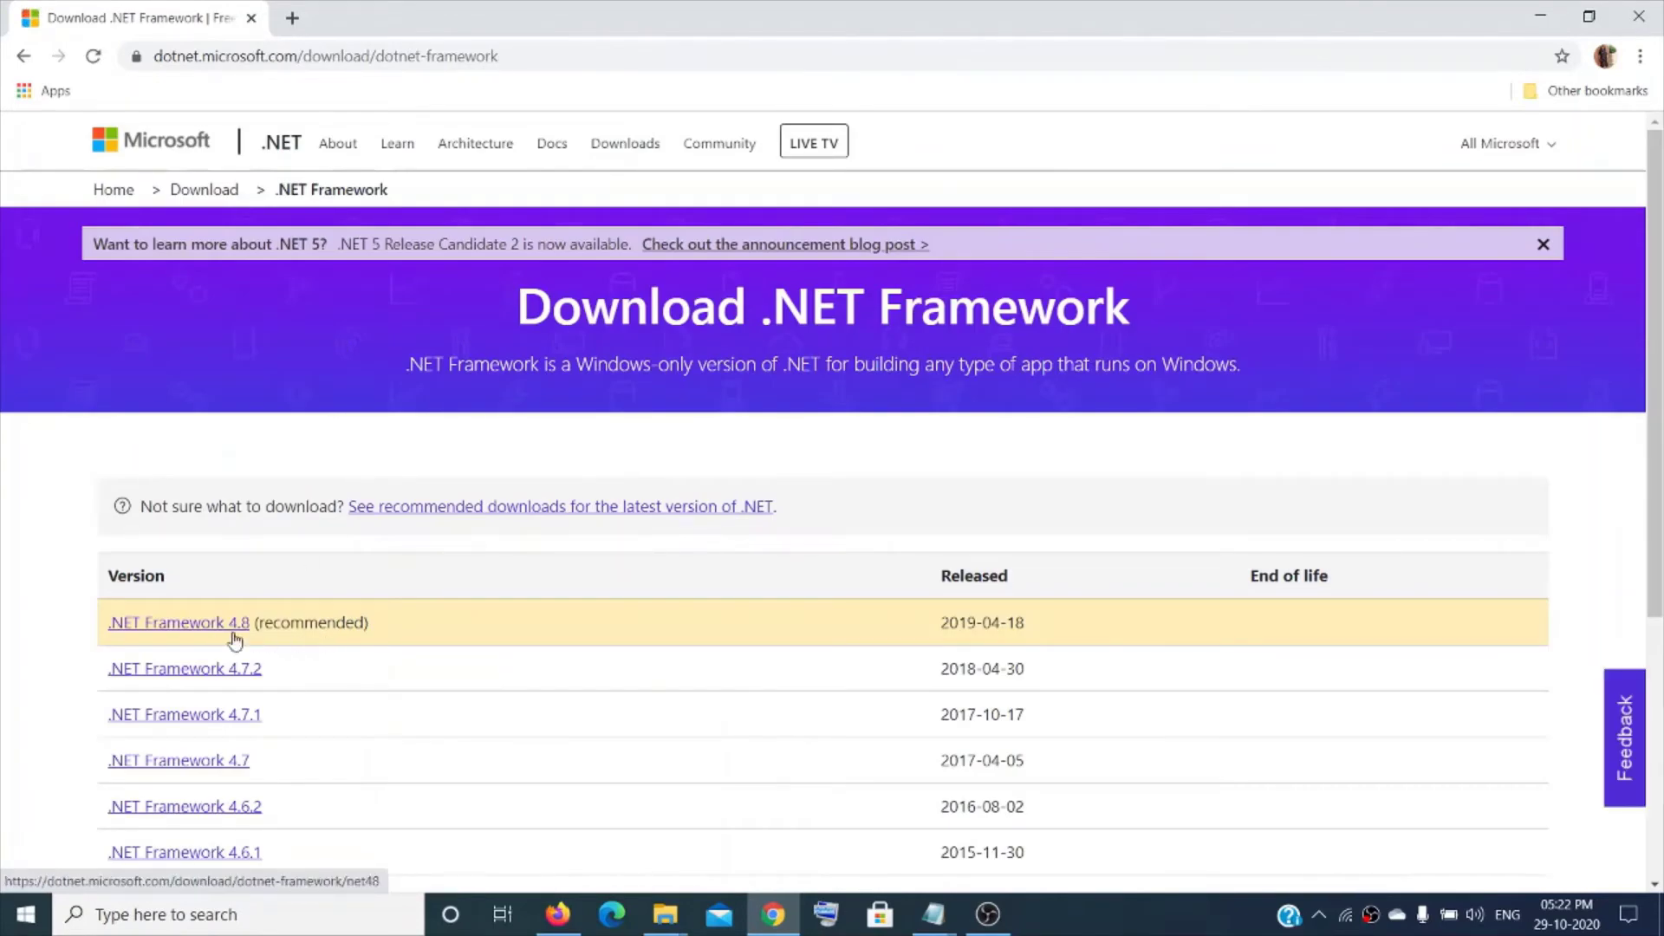
{"action": "left_click", "coordinate": [227, 628]}
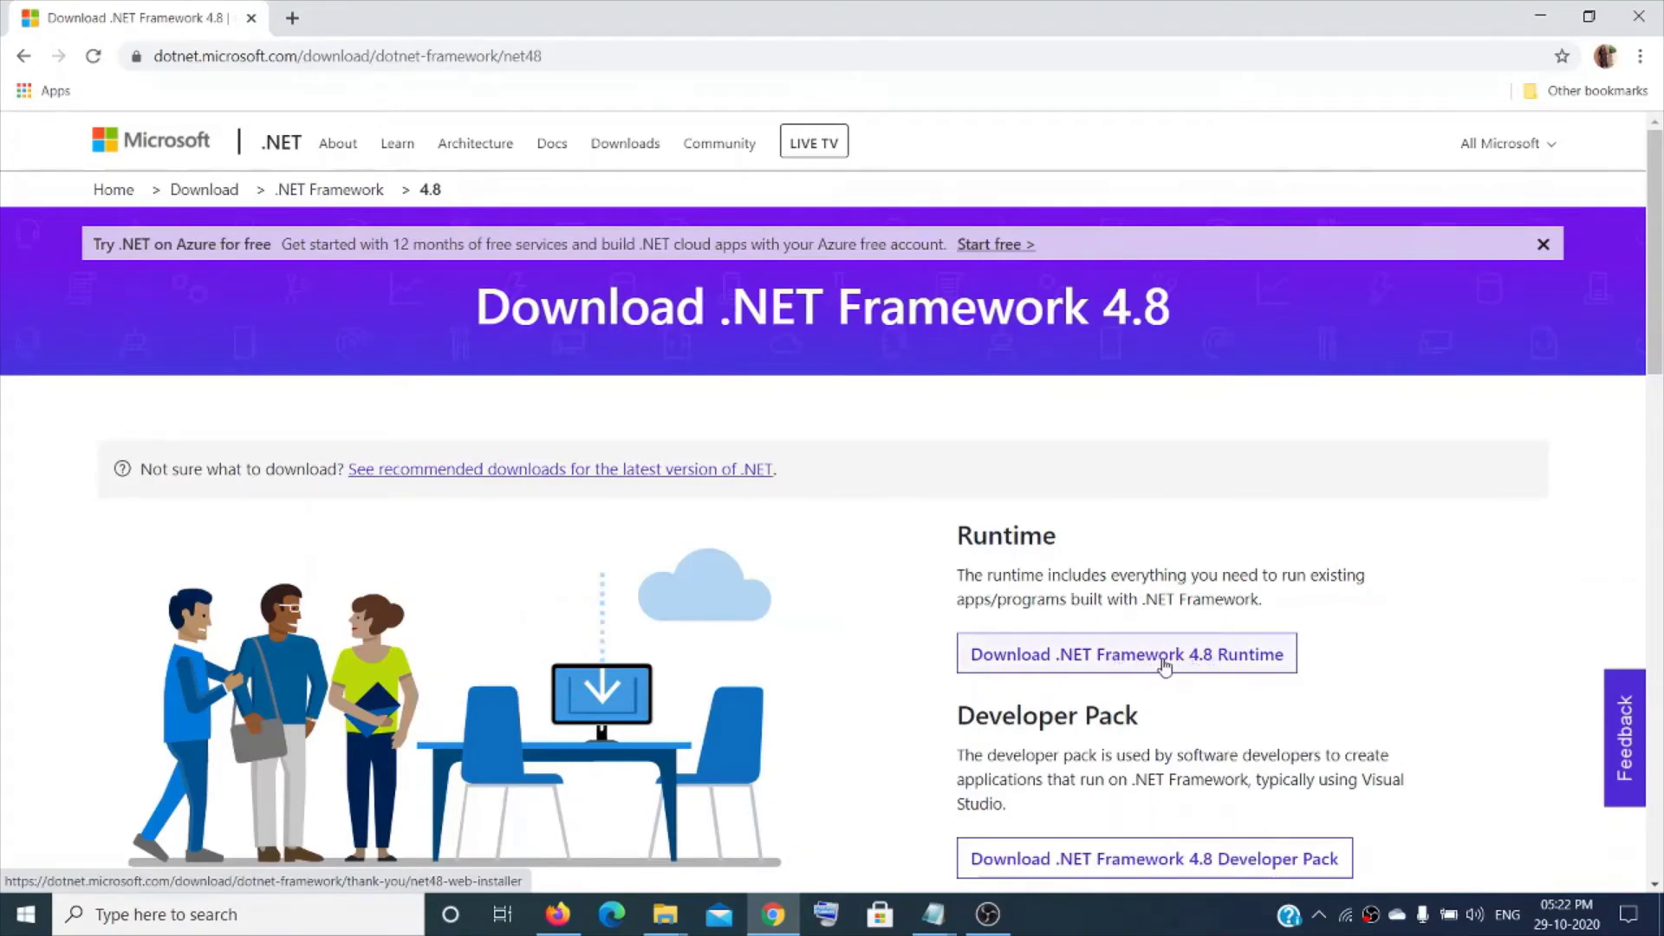
Download the .NET Framework 4.8 Runtime web installer ndp48-web (2).exe and run it.
{"action": "left_click", "coordinate": [1240, 663]}
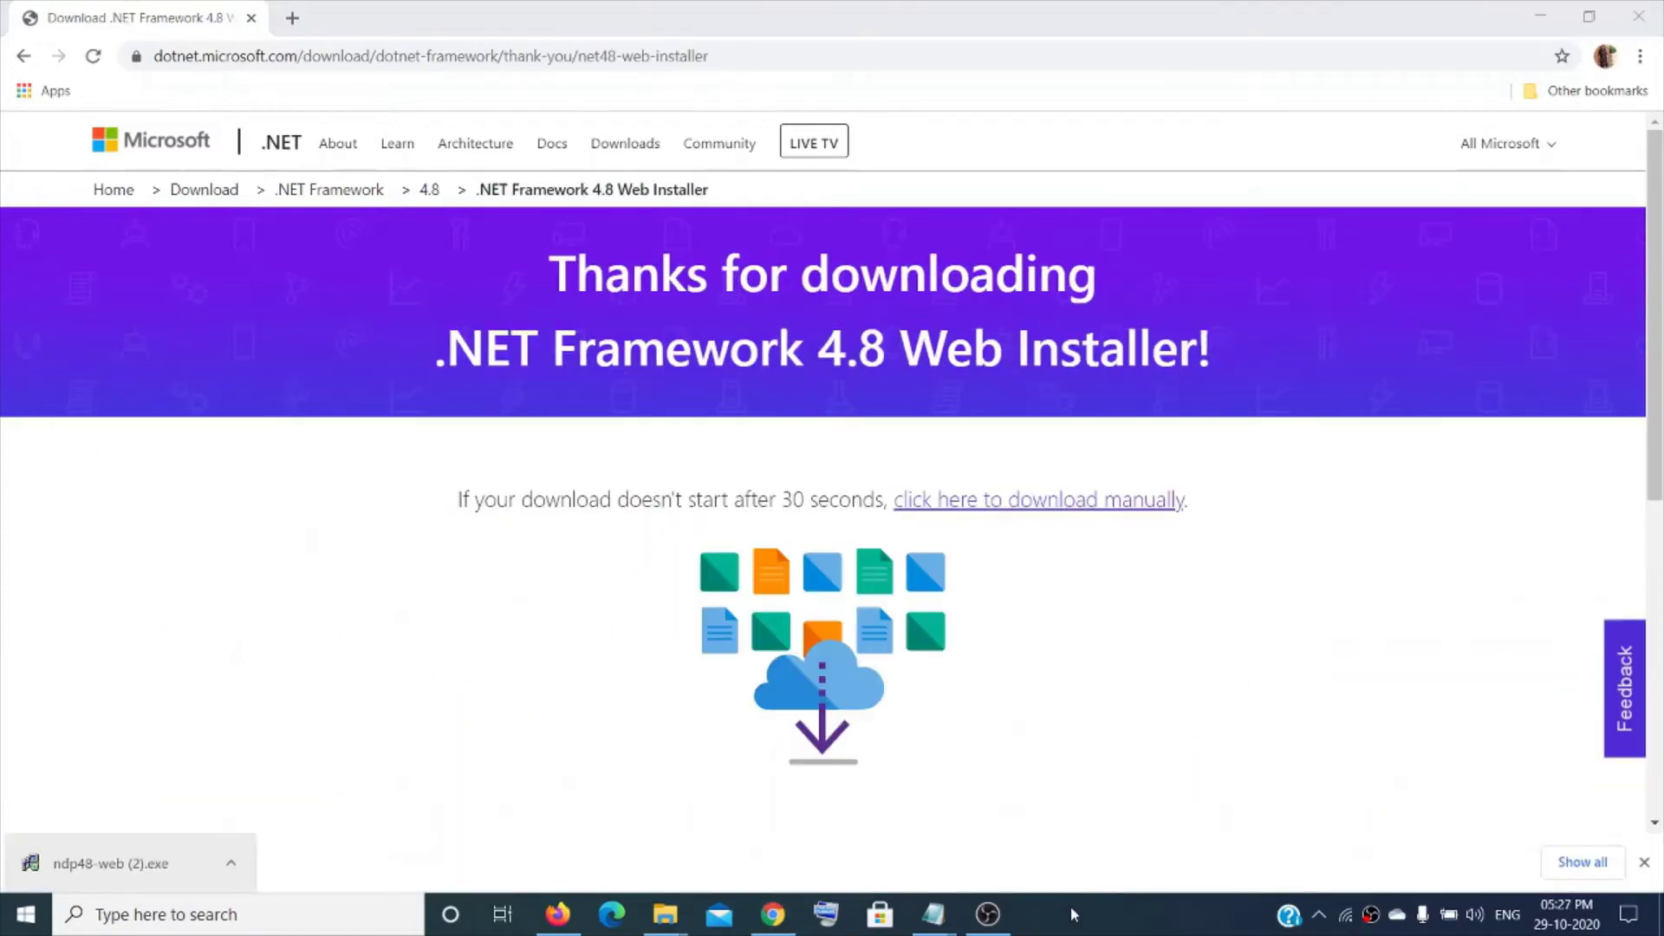
{"action": "left_click", "coordinate": [230, 863]}
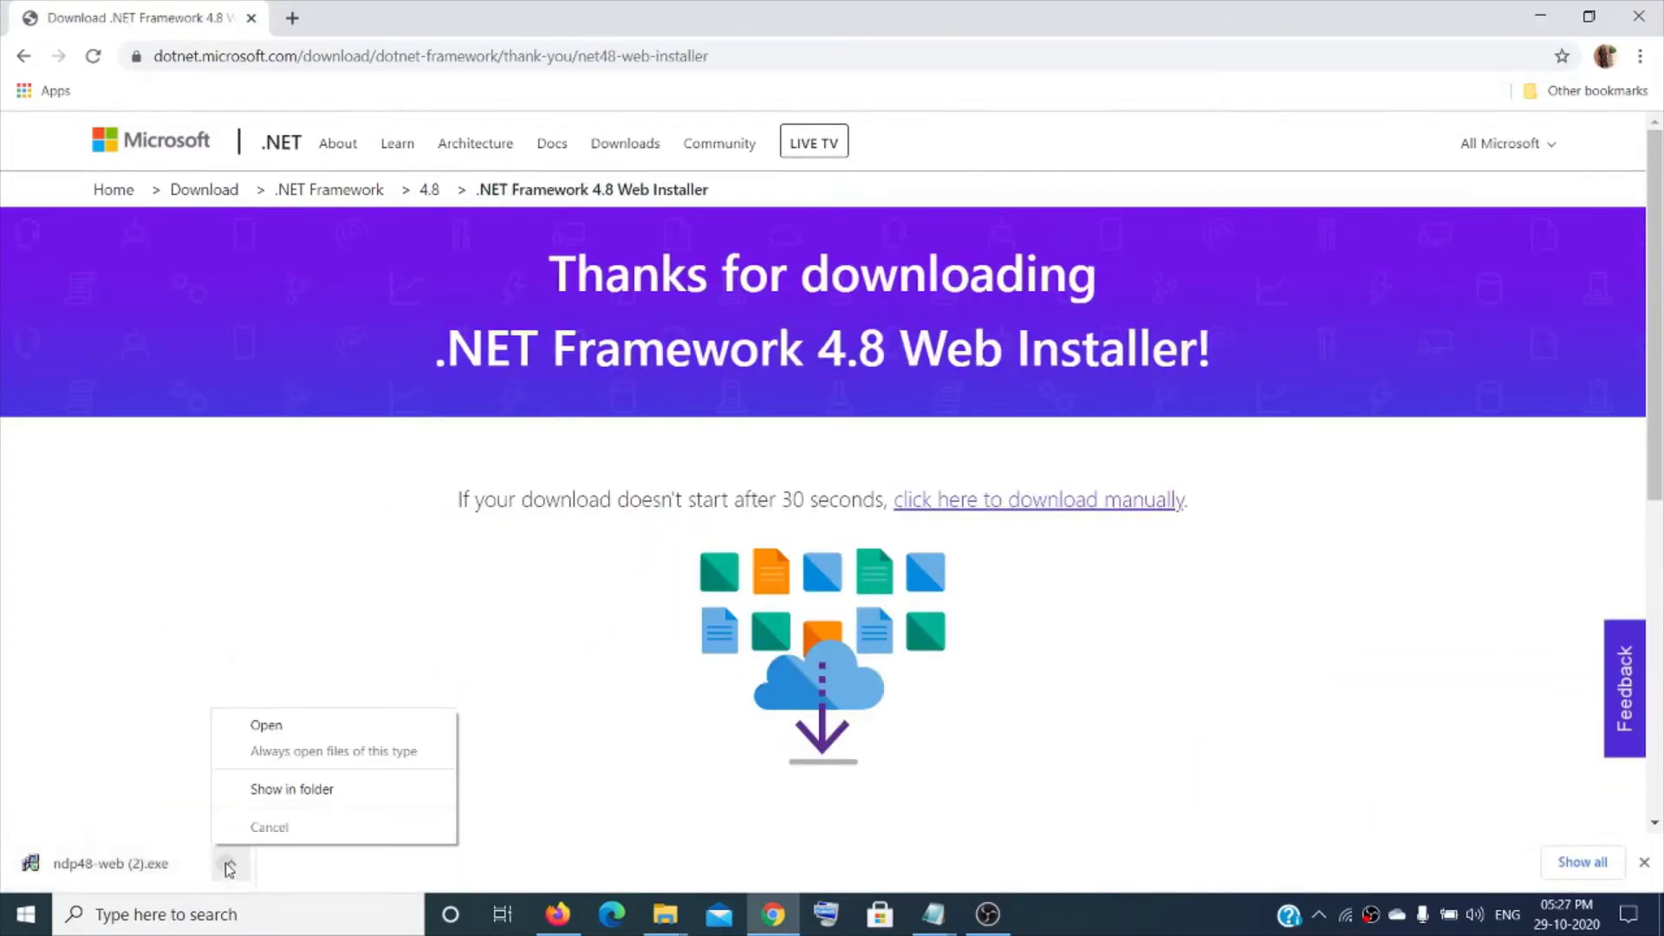
{"action": "left_click", "coordinate": [288, 730]}
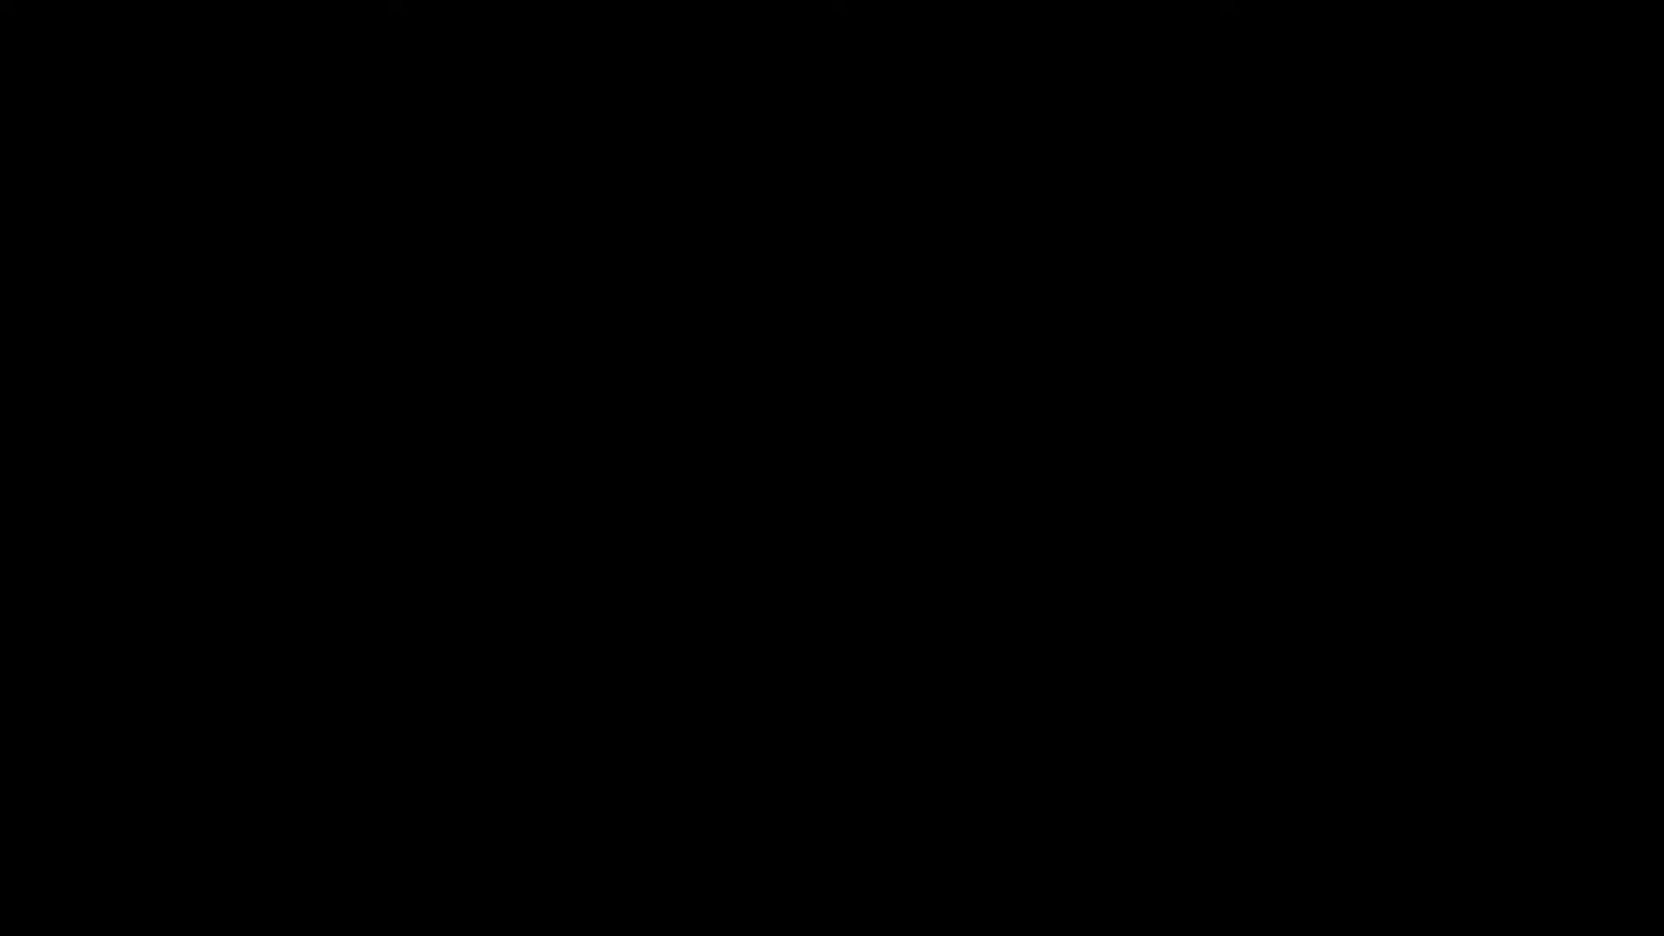
Confirm .NET Framework 4.8 is already installed, close its installer, and return to the notes.
{"action": "left_click", "coordinate": [909, 572]}
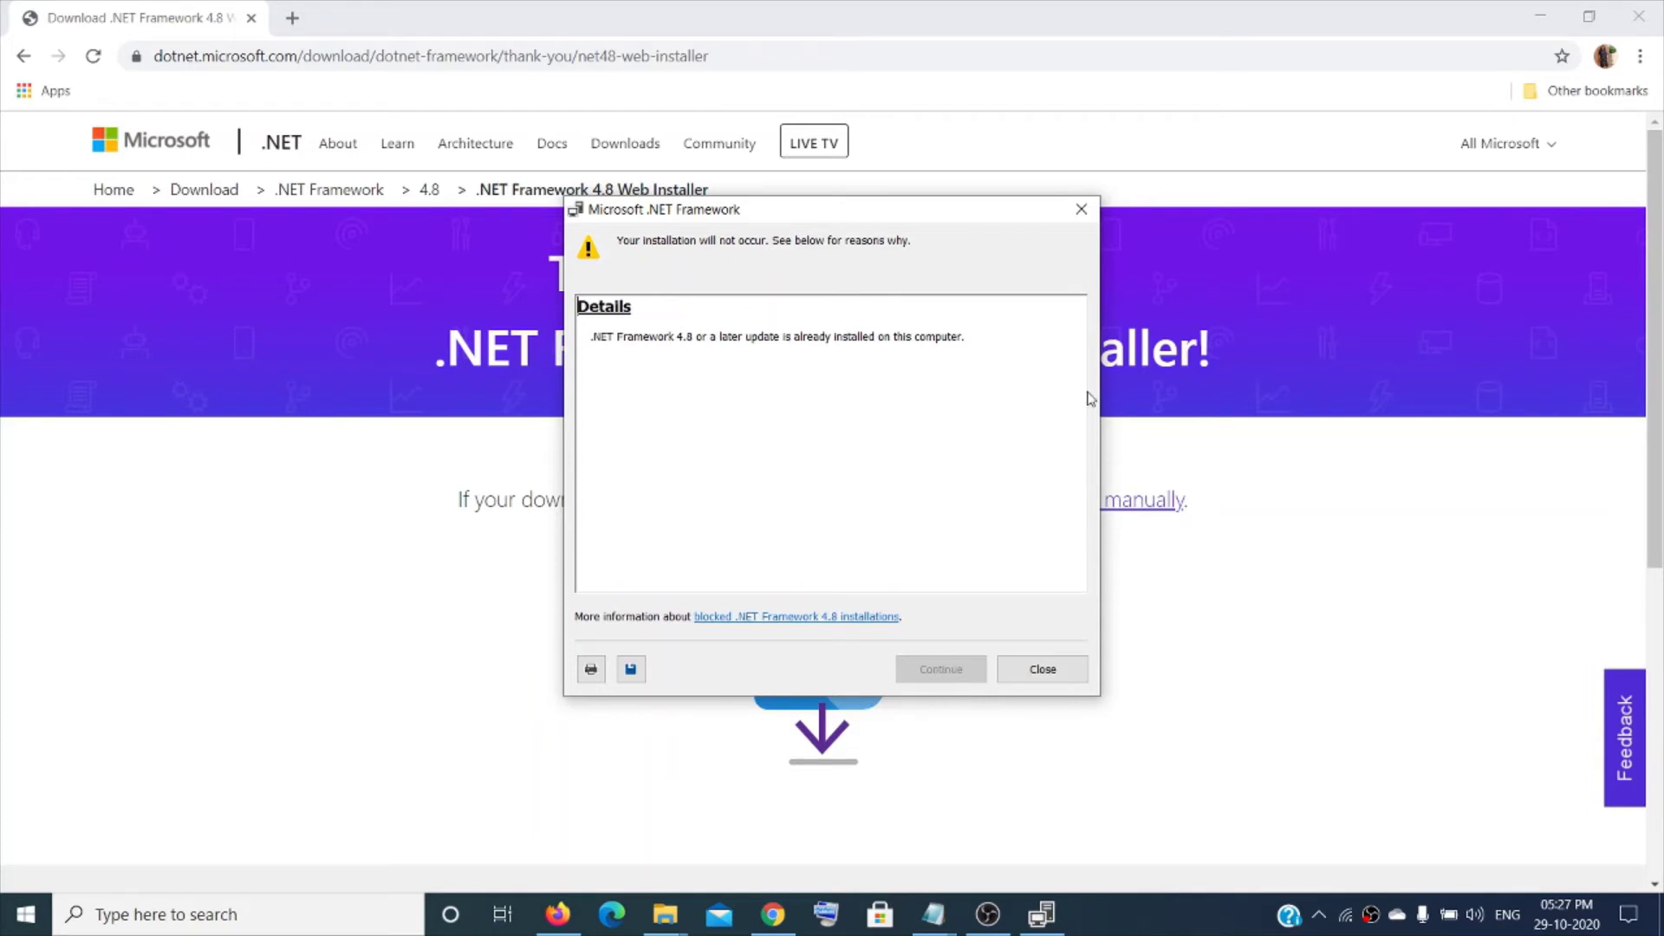
{"action": "left_click", "coordinate": [1081, 208]}
{"action": "left_click", "coordinate": [1205, 918]}
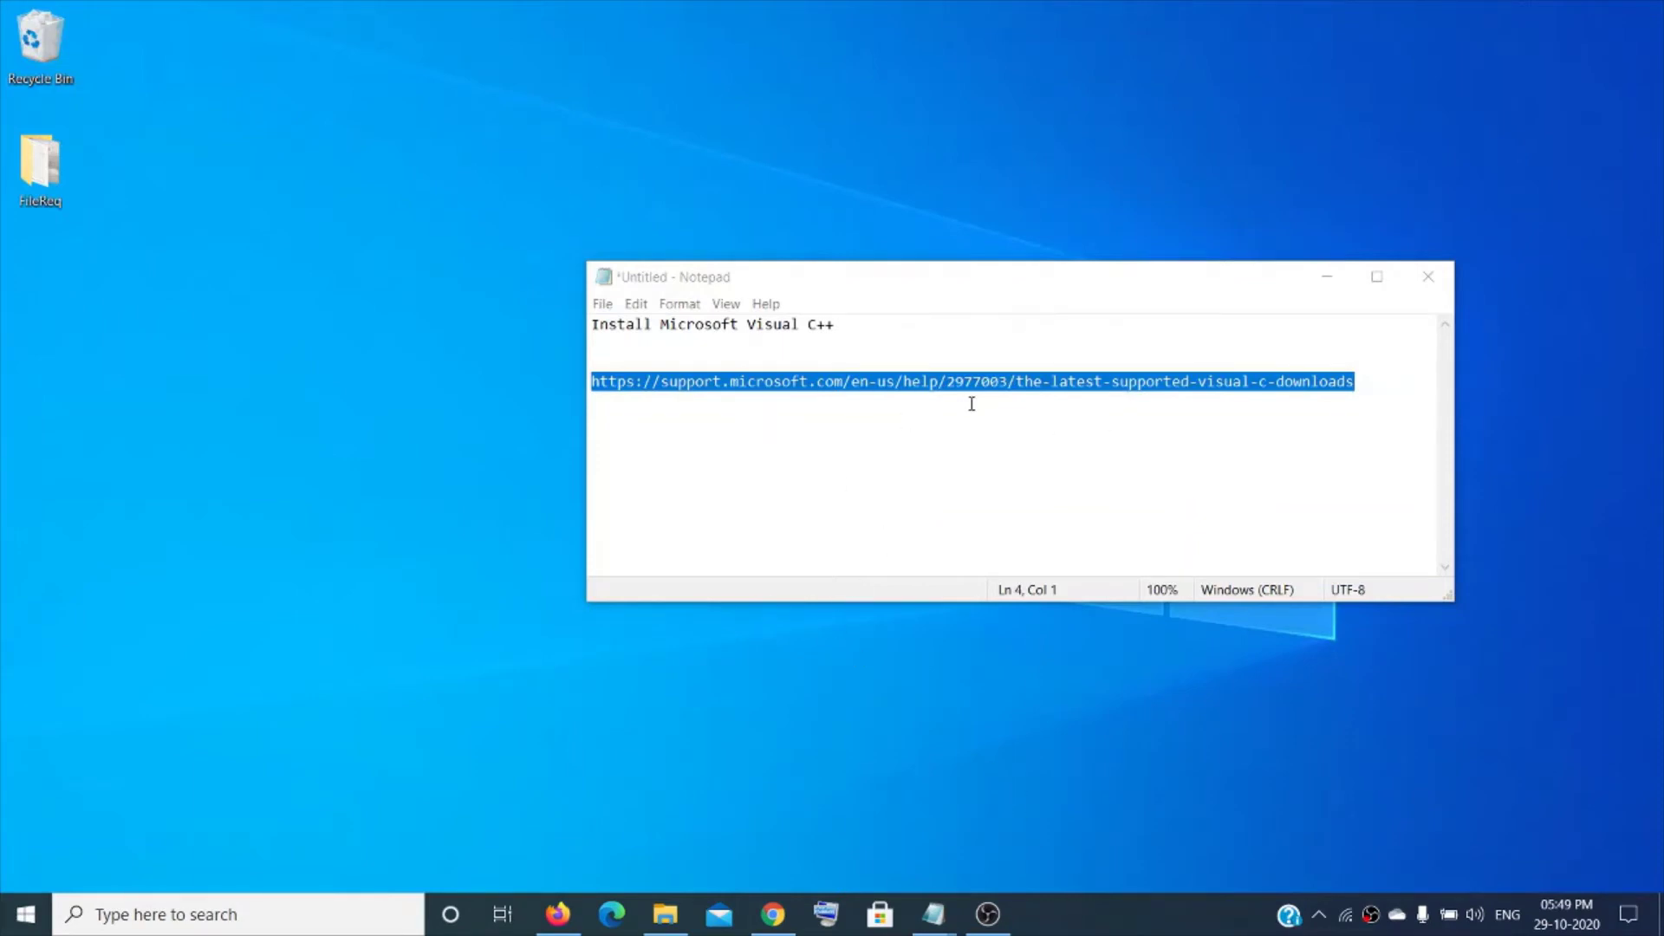
Download vc_redist.x86.exe and vc_redist.x64.exe from Microsoft's Visual C++ 2015-2019 downloads page.
{"action": "left_click", "coordinate": [774, 915]}
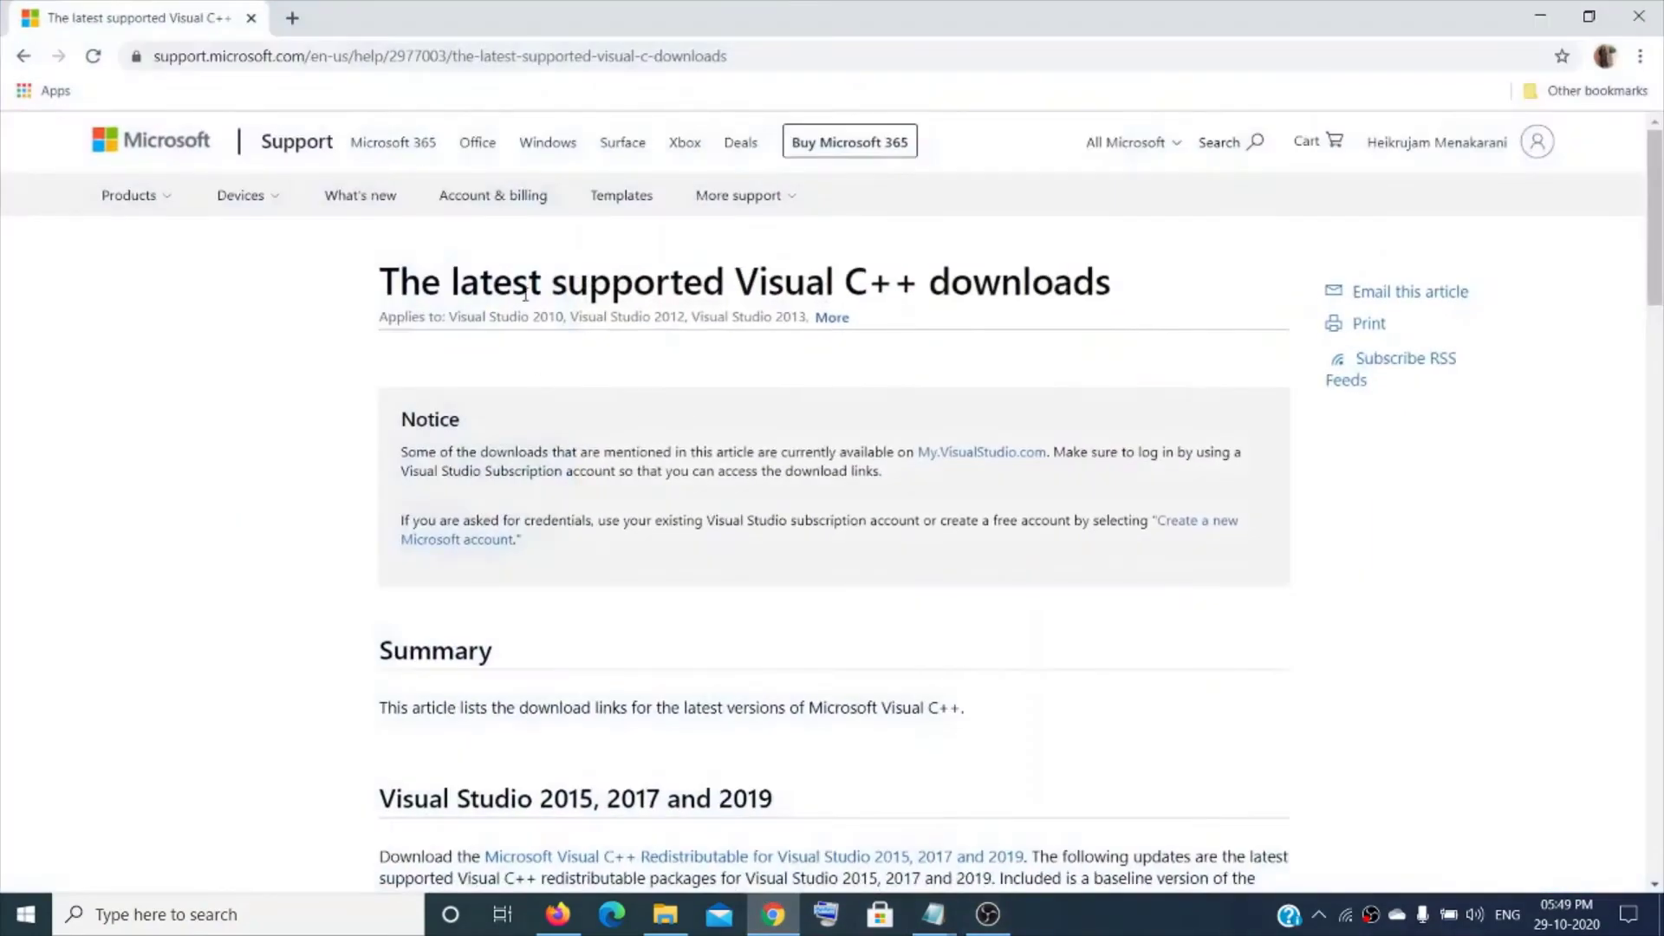
{"action": "scroll", "coordinate": [538, 308], "scroll_direction": "down", "scroll_amount": 7}
{"action": "scroll", "coordinate": [528, 337], "scroll_direction": "up", "scroll_amount": 1}
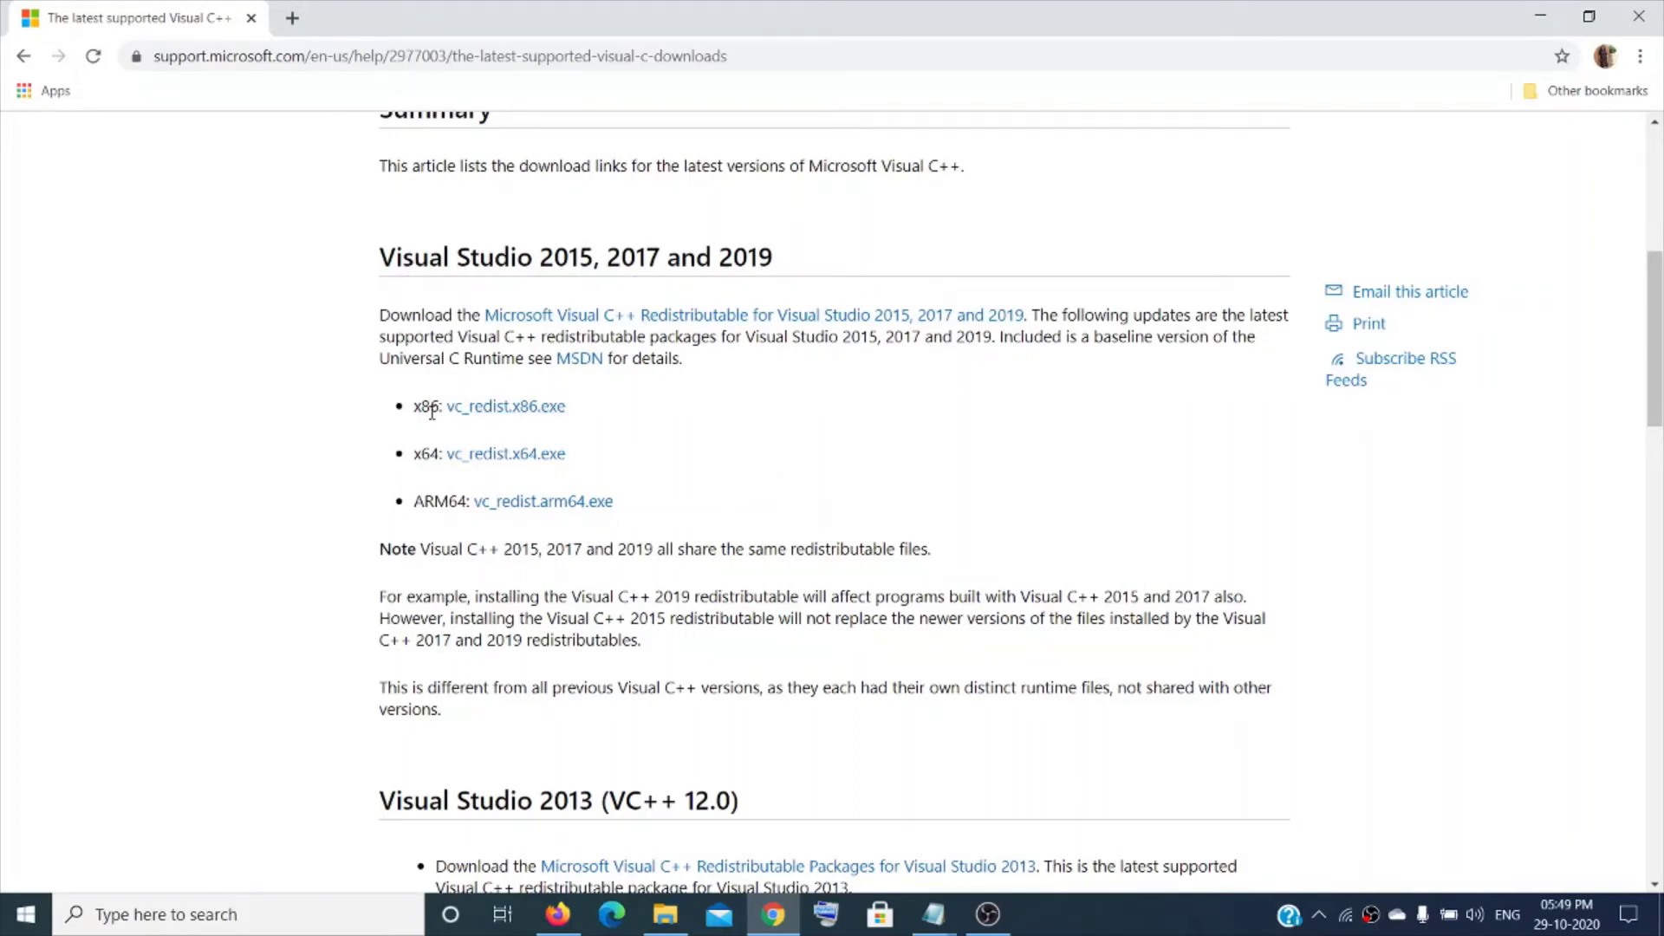
{"action": "left_click", "coordinate": [498, 407]}
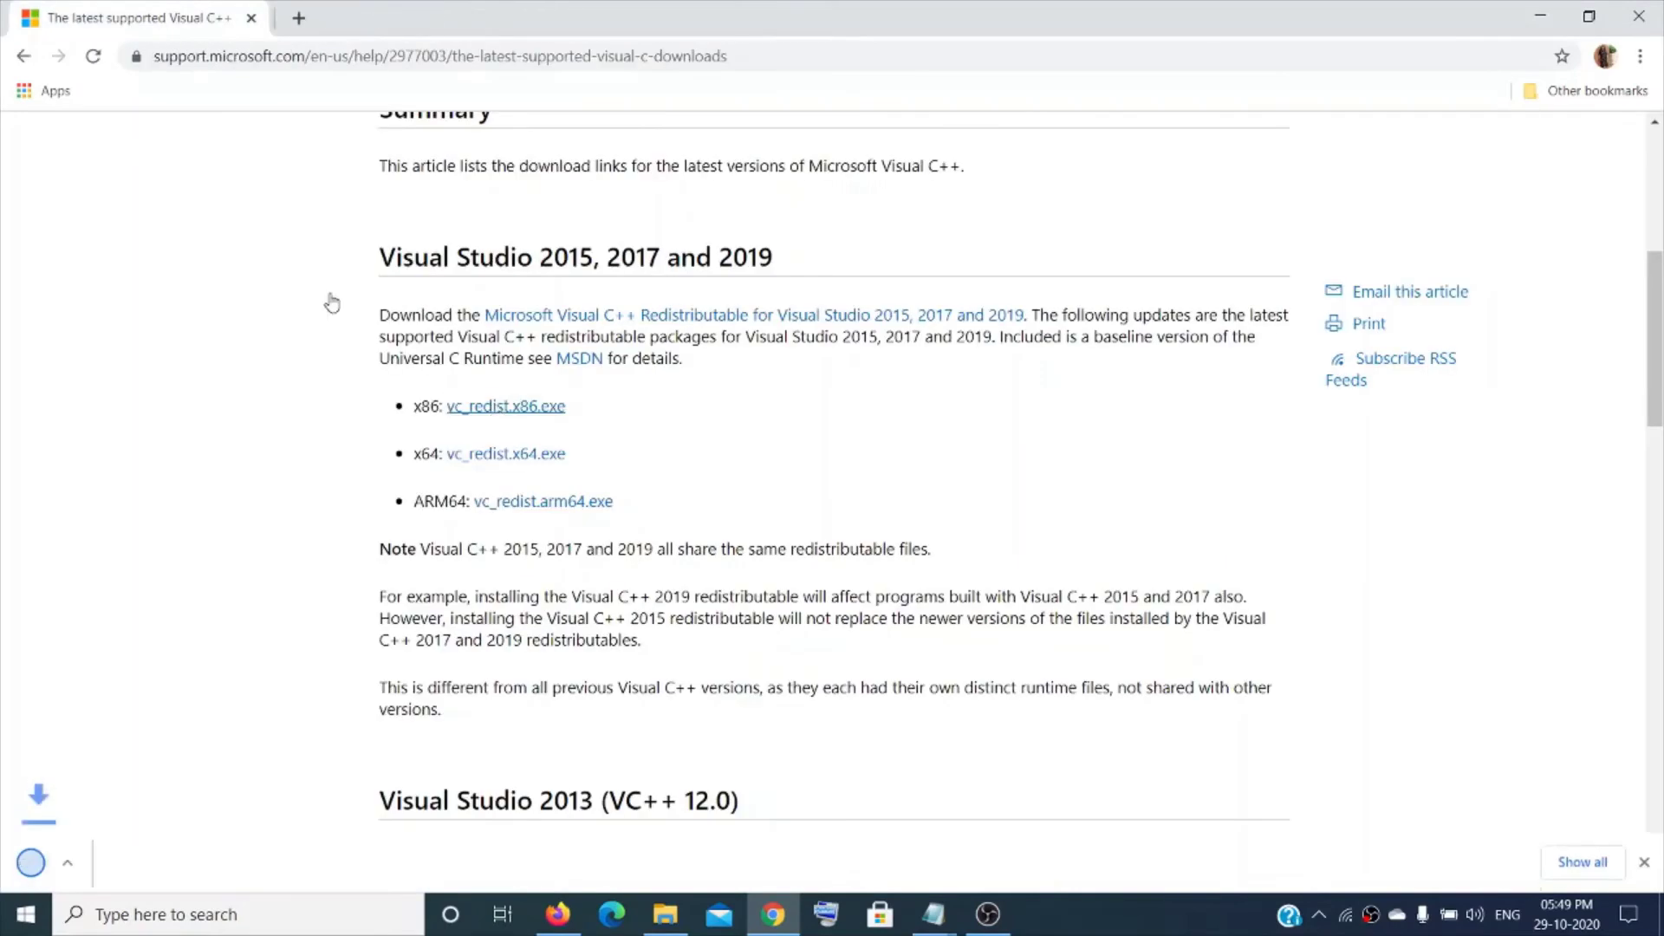
{"action": "left_click", "coordinate": [494, 460]}
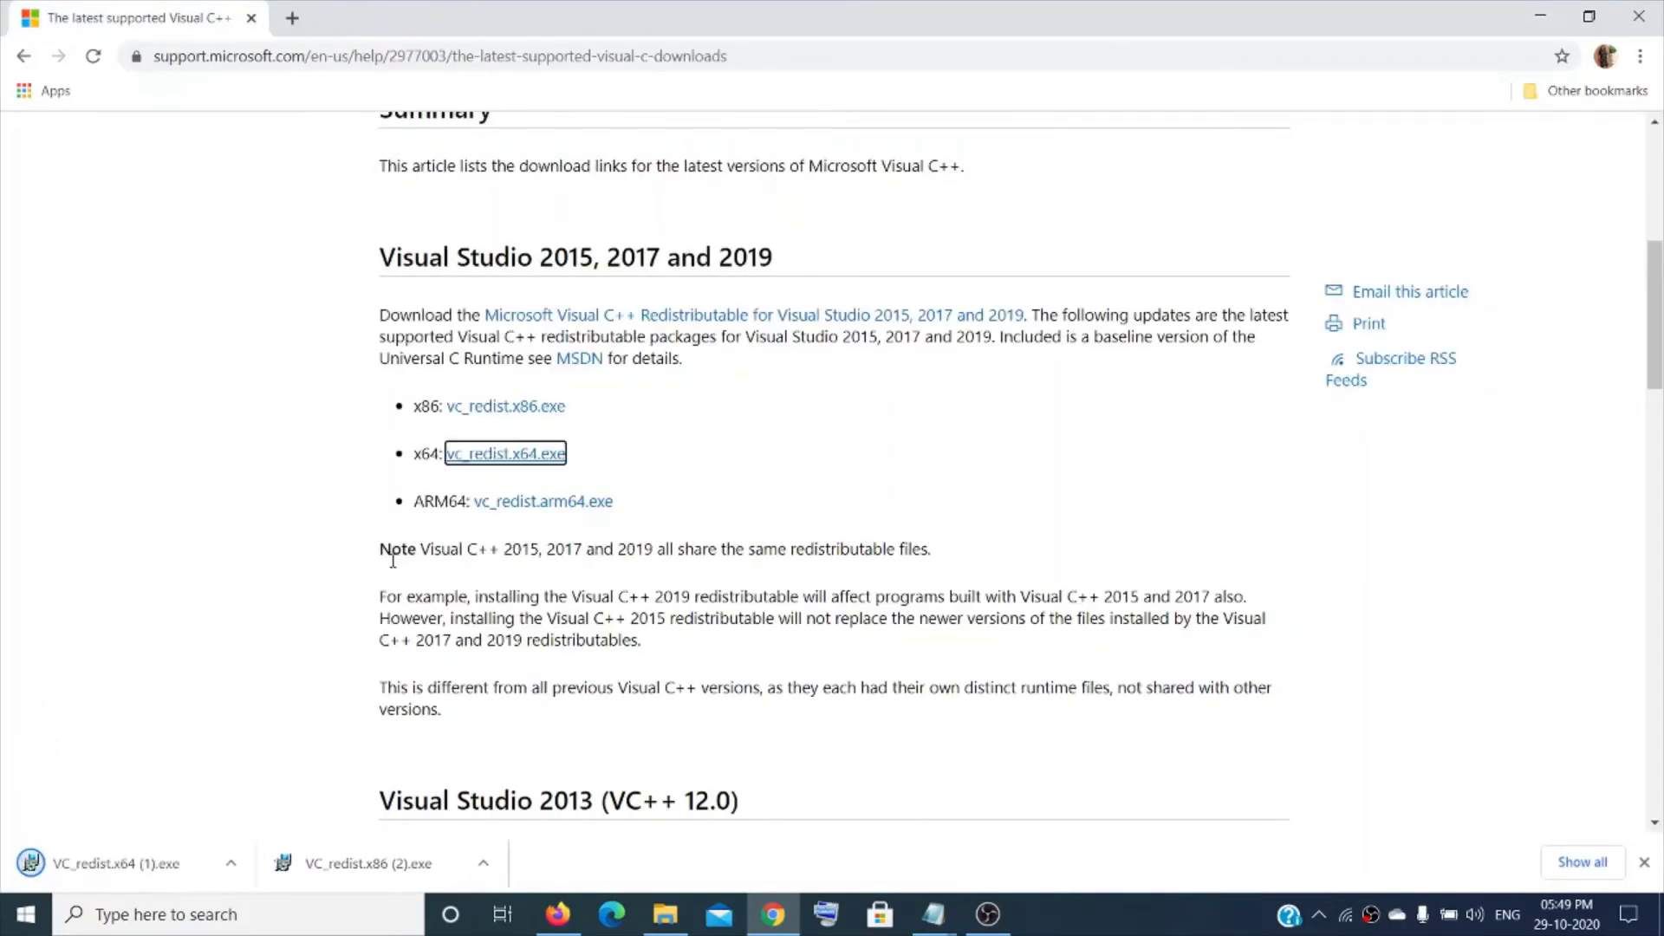
{"action": "left_click", "coordinate": [482, 862]}
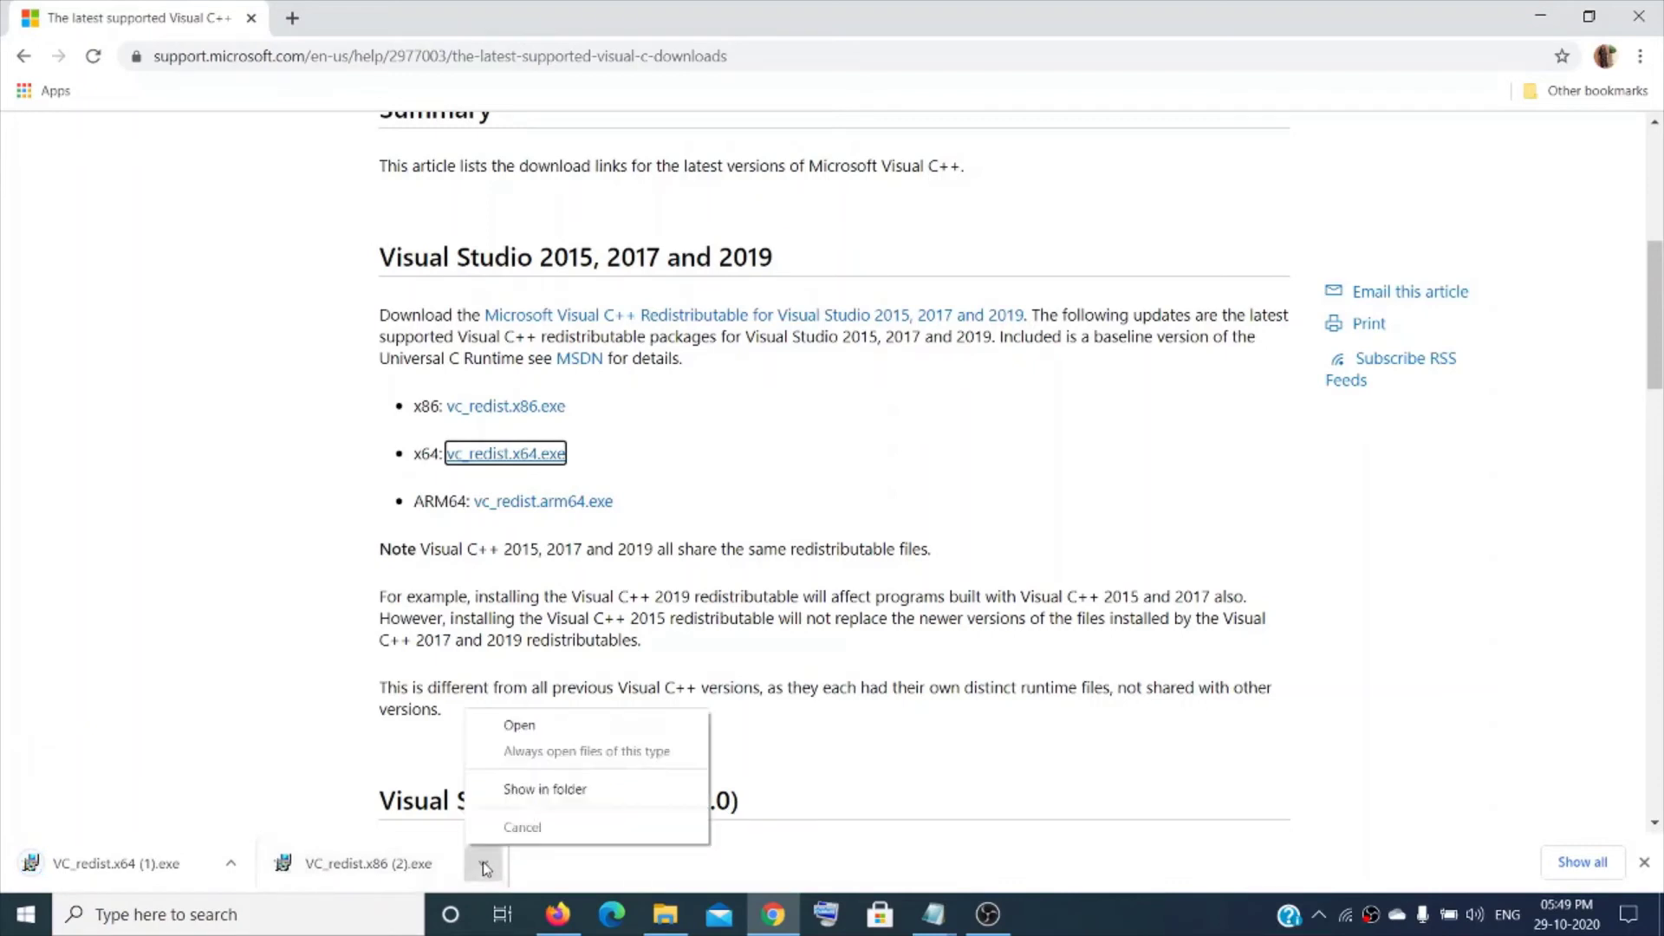
Install the Visual C++ 2015-2019 x86 redistributable 14.27.29112, accepting the license terms.
{"action": "left_click", "coordinate": [518, 726]}
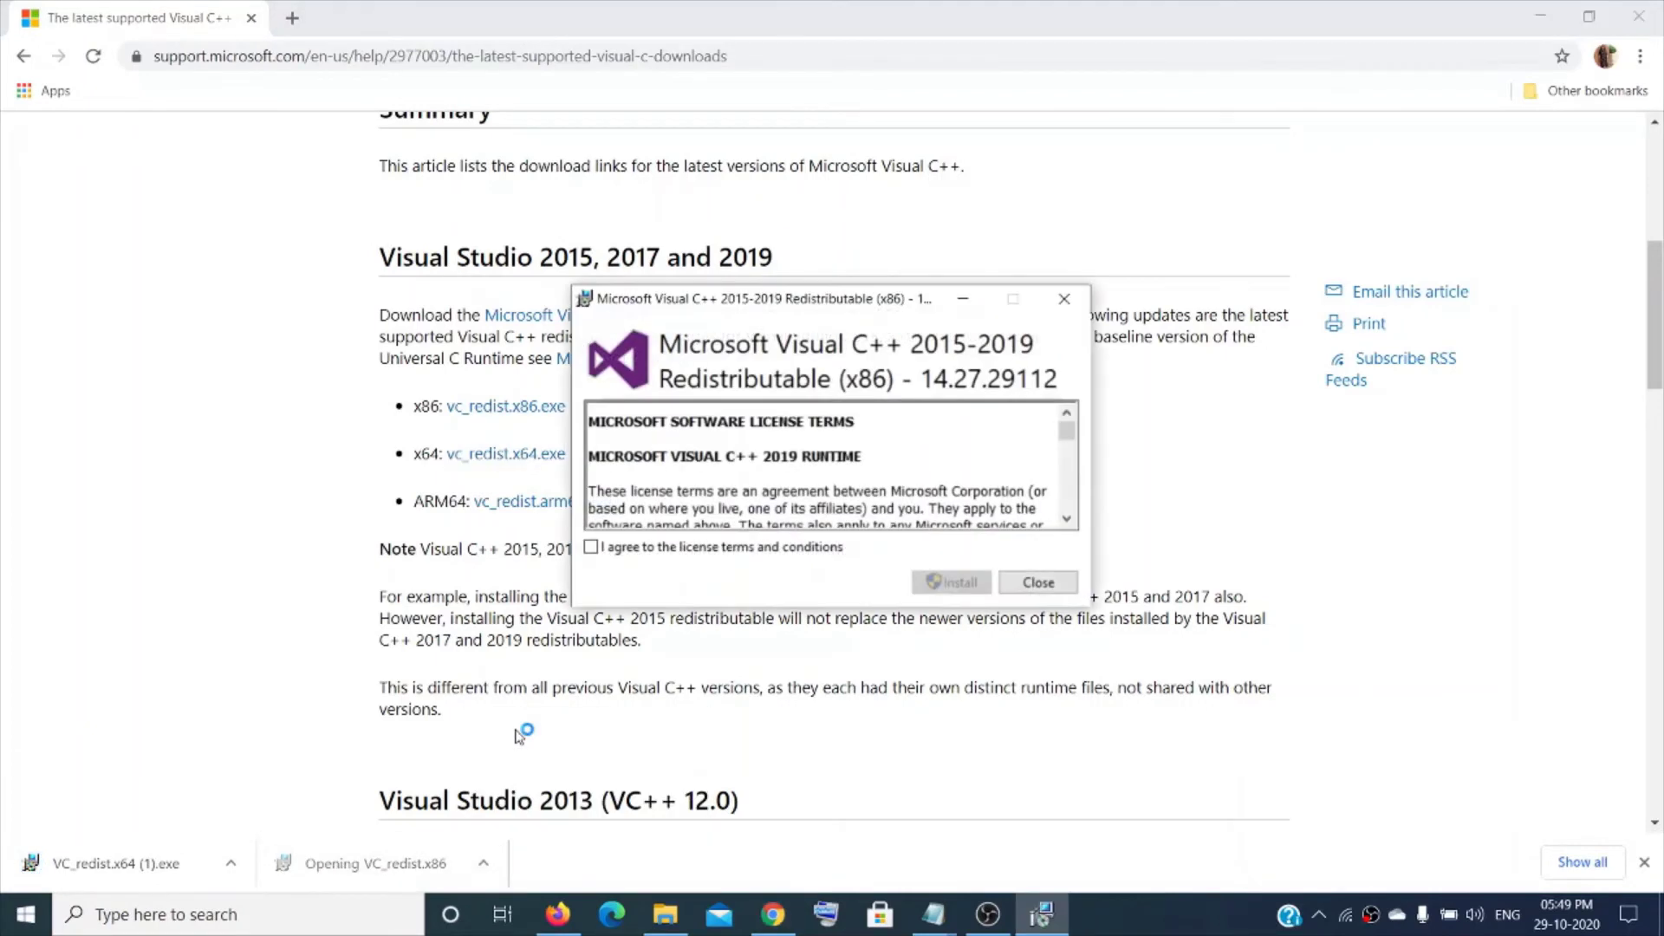
{"action": "left_click", "coordinate": [591, 547]}
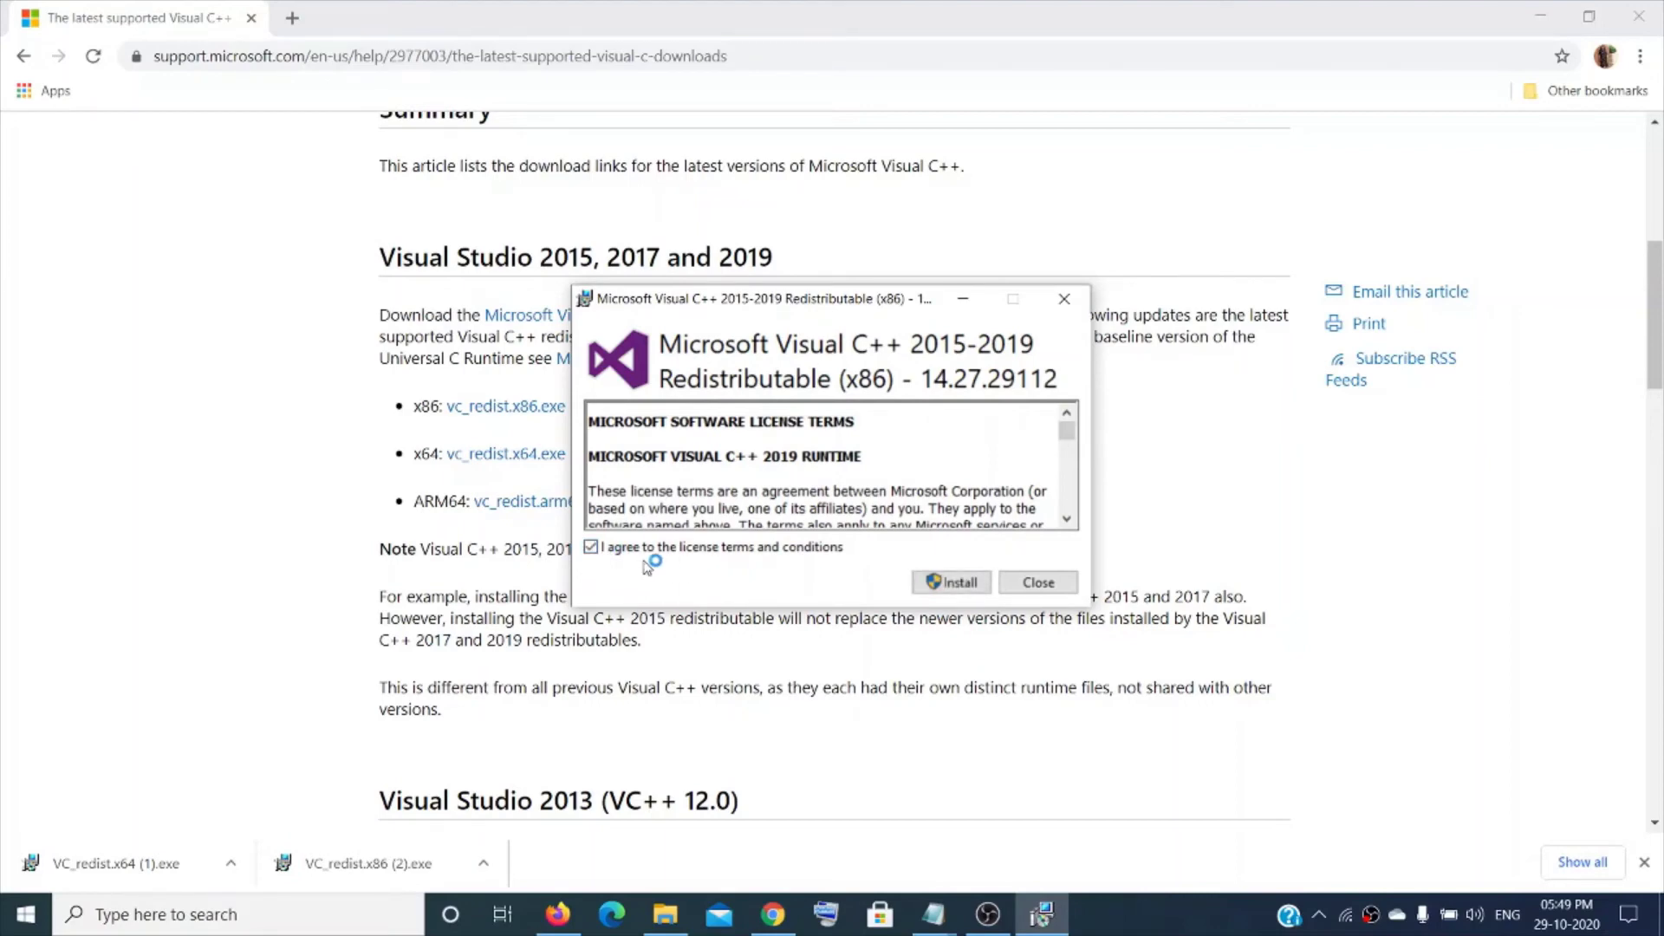
{"action": "left_click", "coordinate": [959, 585]}
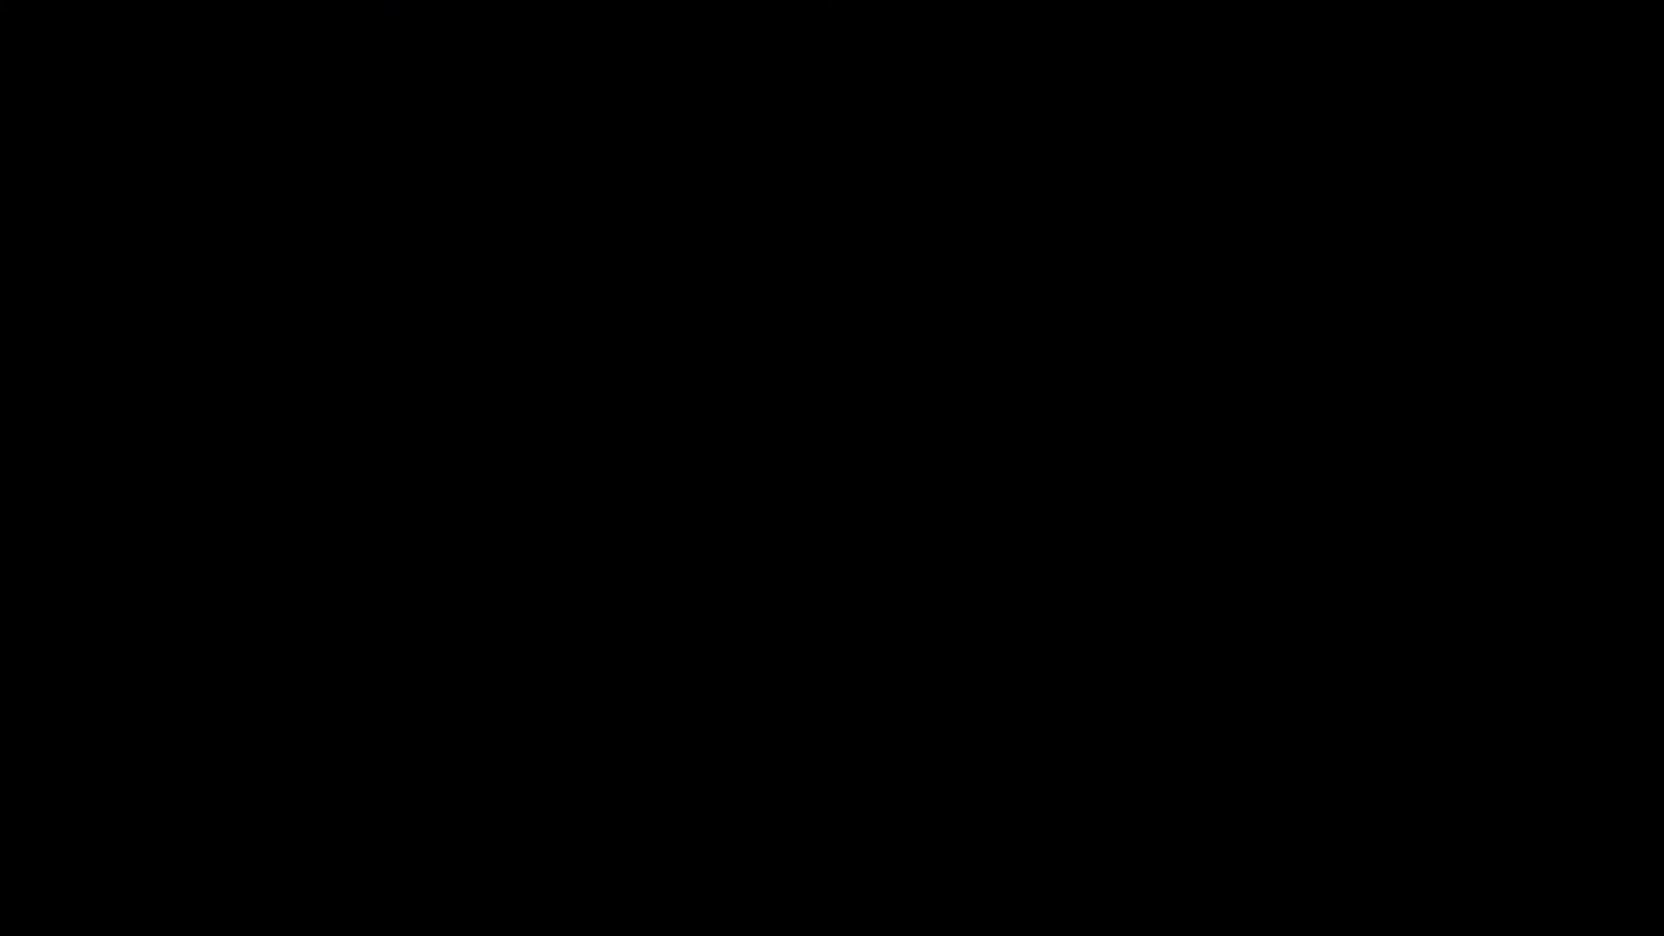
{"action": "left_click", "coordinate": [753, 611]}
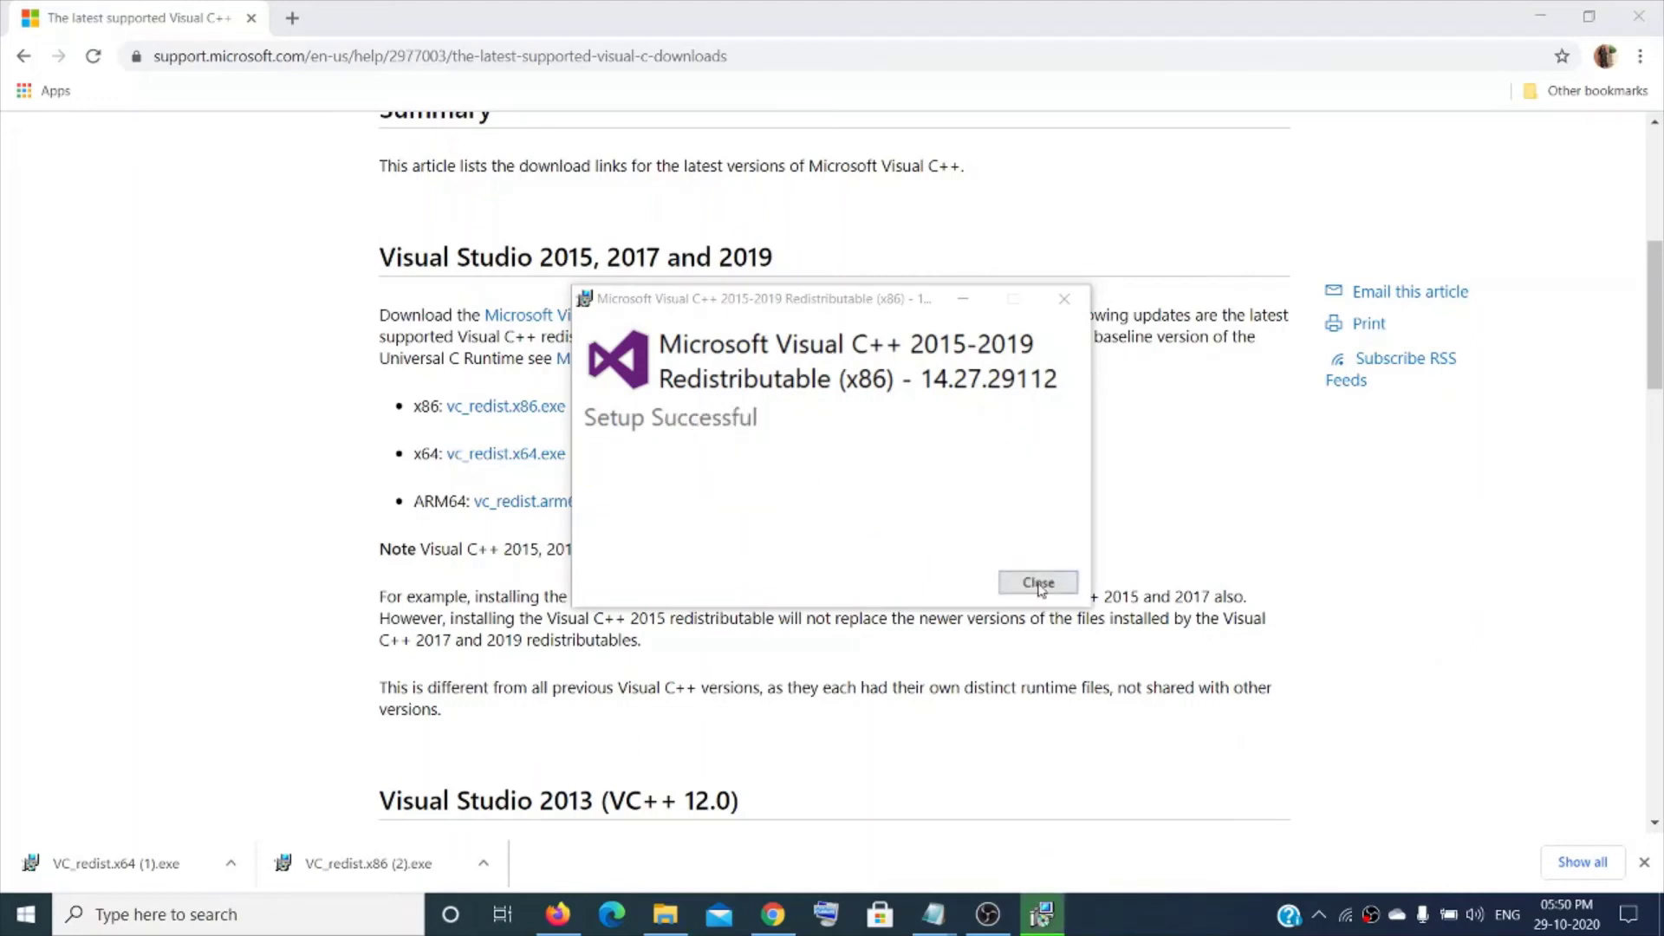
{"action": "left_click", "coordinate": [1040, 585]}
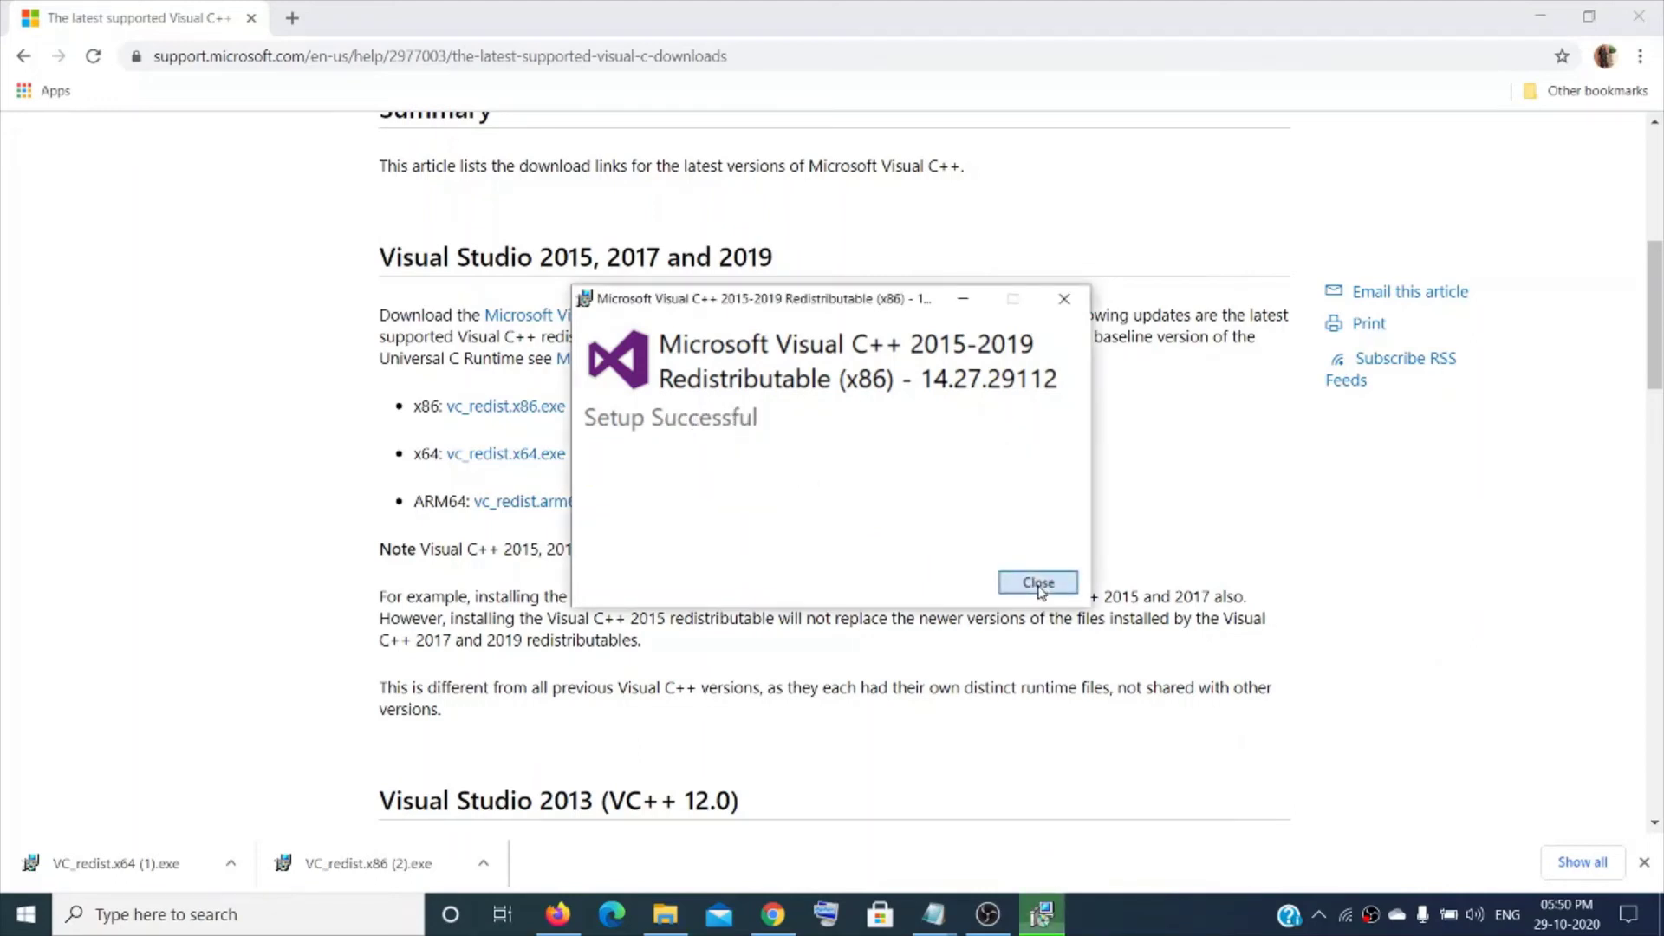
Run vc_redist.x64.exe and install the 2015-2019 x64 redistributable 14.27.29112 with licence accepted.
{"action": "left_click", "coordinate": [229, 863]}
{"action": "left_click", "coordinate": [286, 731]}
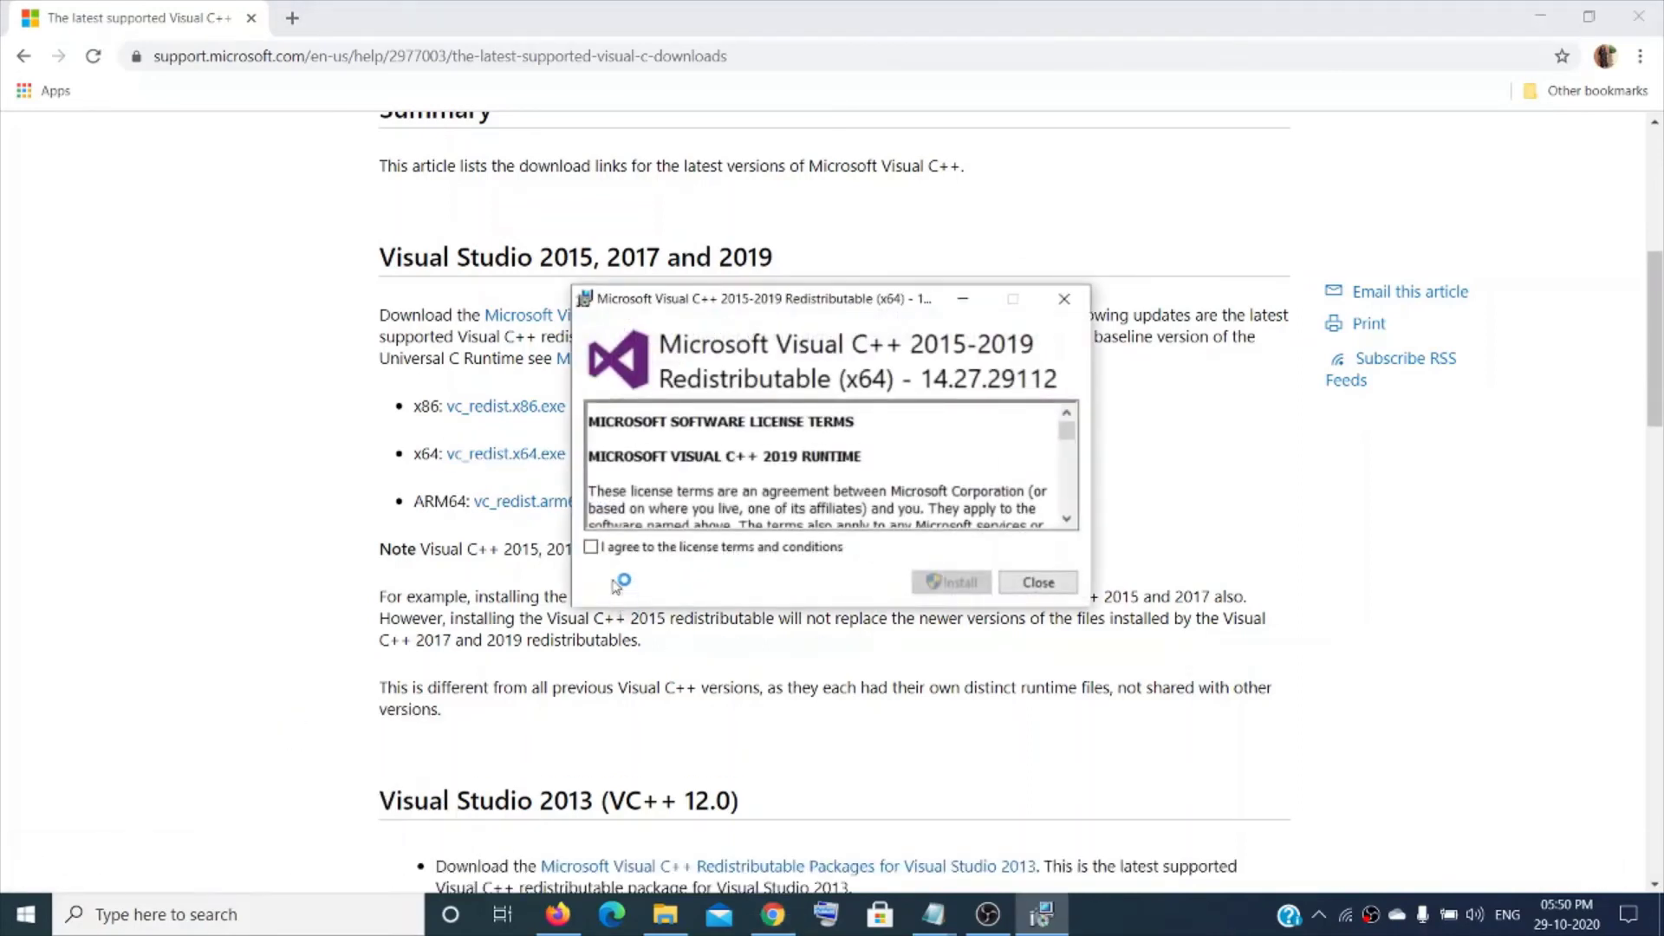
{"action": "left_click", "coordinate": [591, 547]}
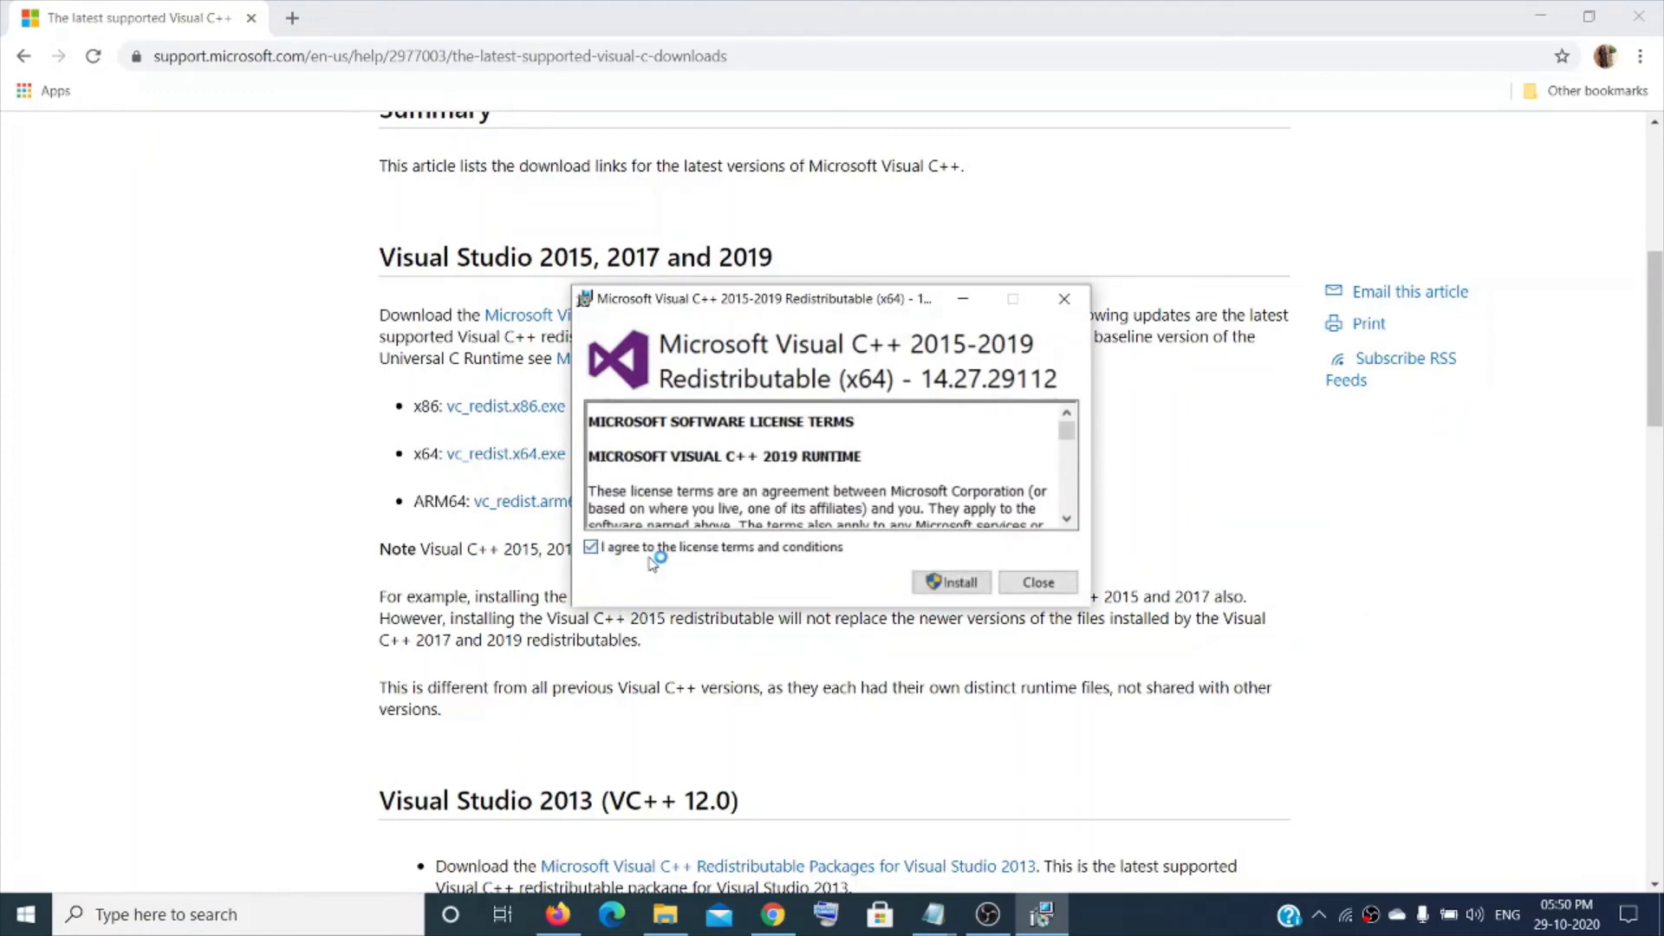
{"action": "left_click", "coordinate": [954, 583]}
{"action": "left_click", "coordinate": [953, 583]}
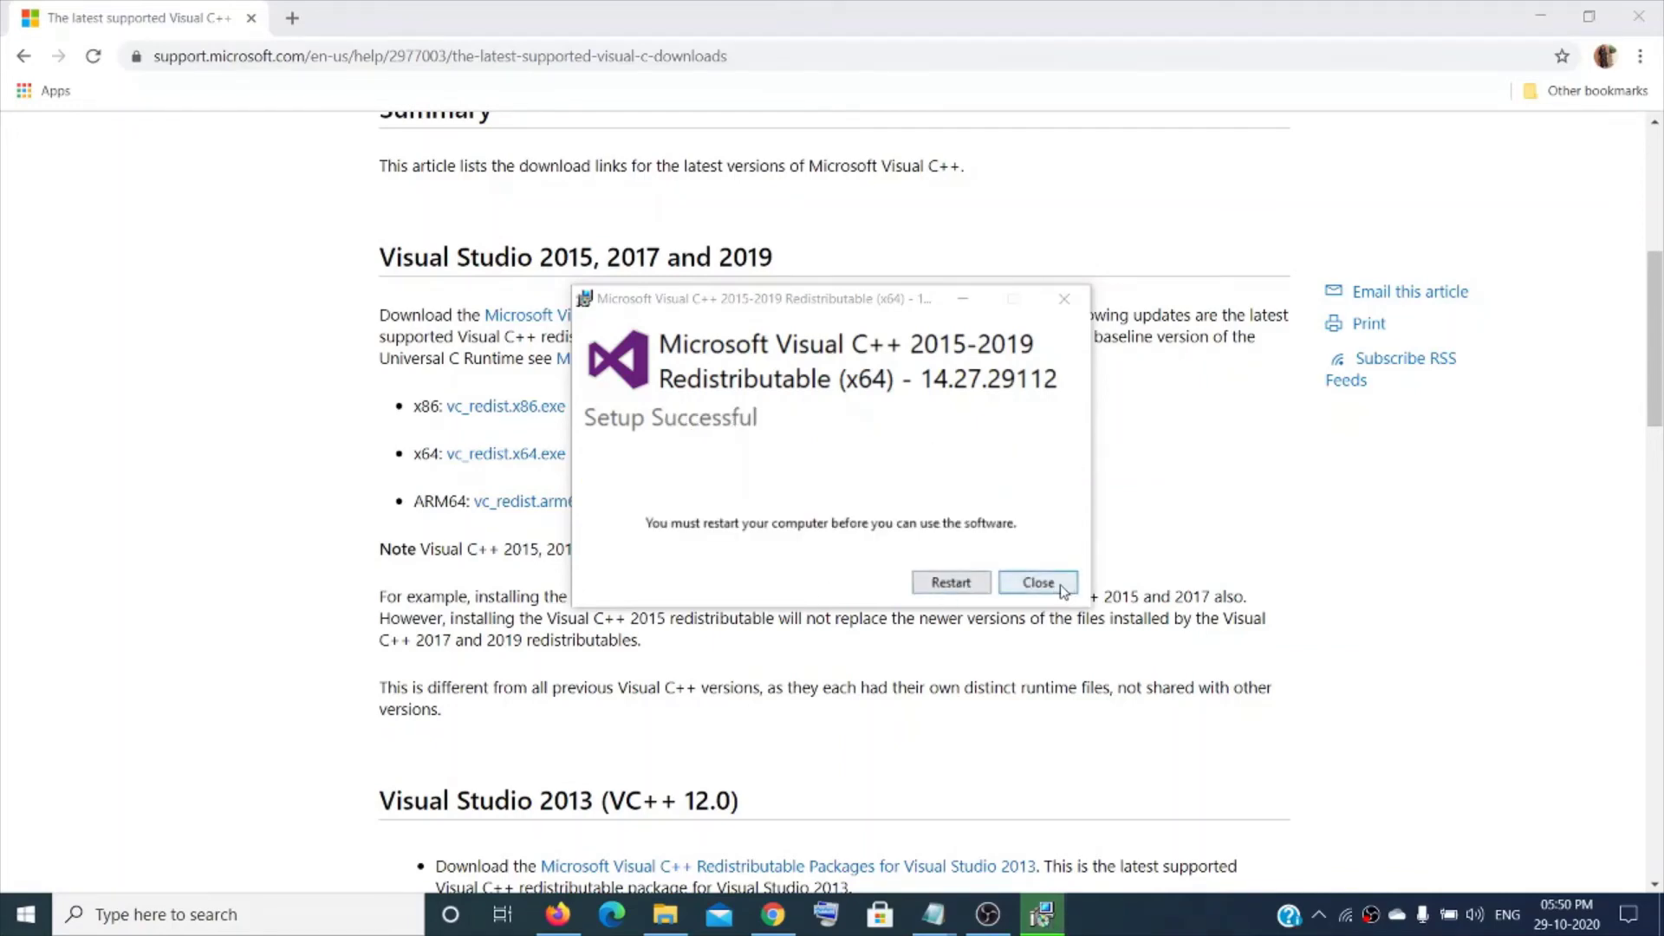
{"action": "left_click", "coordinate": [1059, 584]}
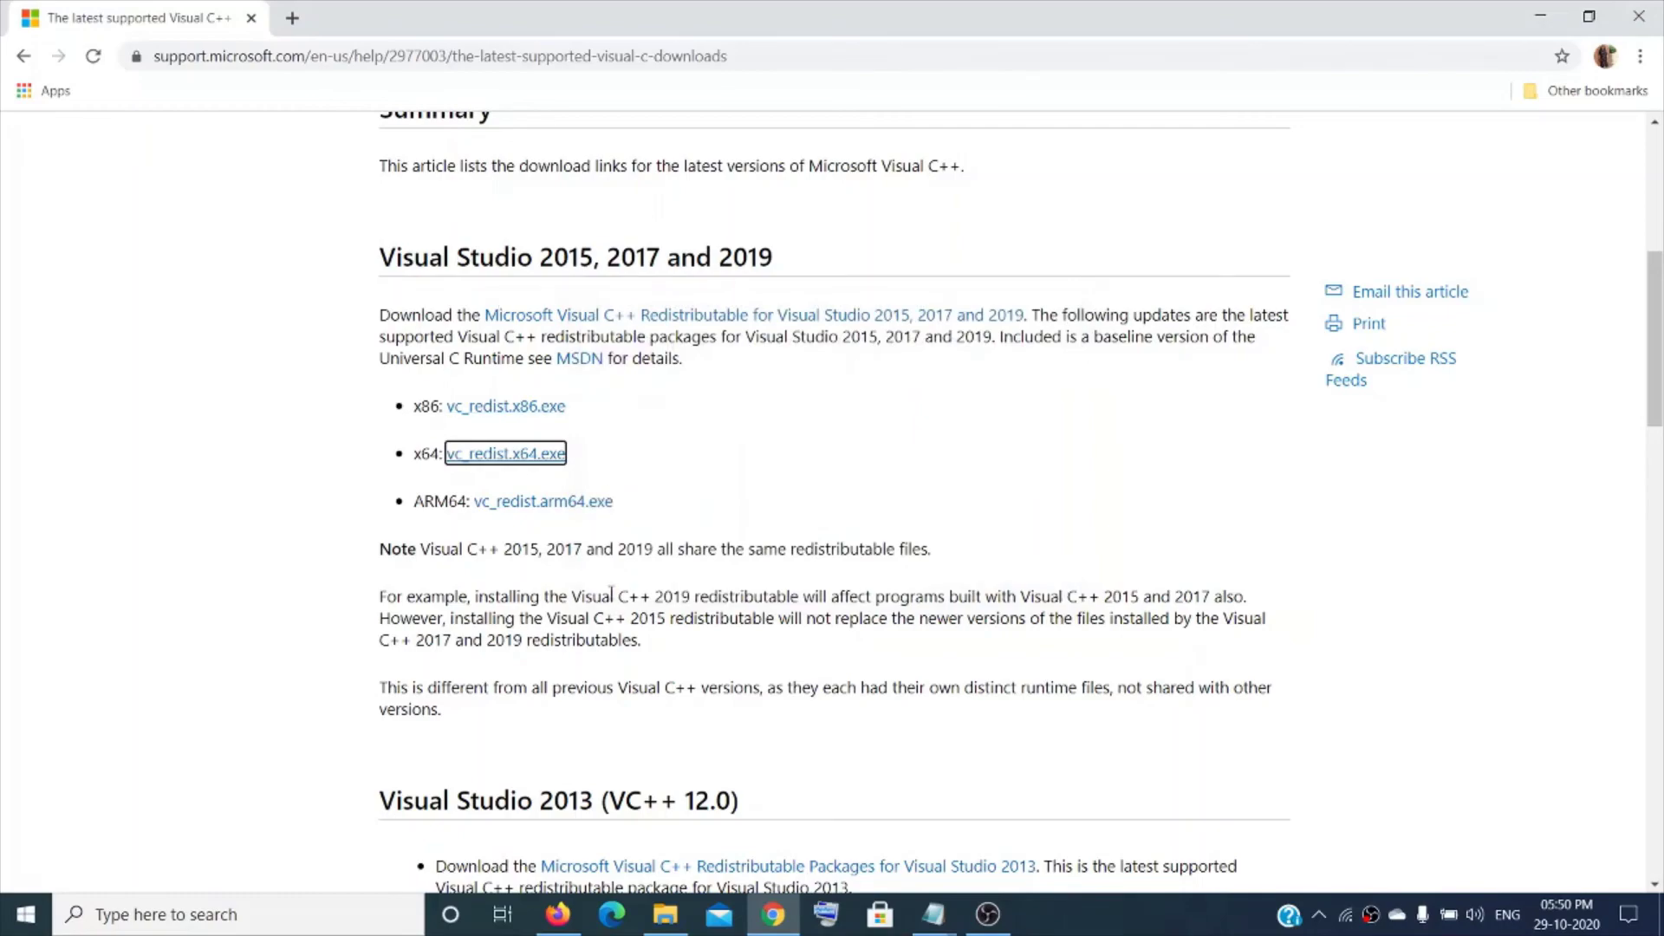
Open the Visual Studio 2013 redistributable page and download the English vcredist_x64.exe.
{"action": "scroll", "coordinate": [614, 707], "scroll_direction": "down", "scroll_amount": 9}
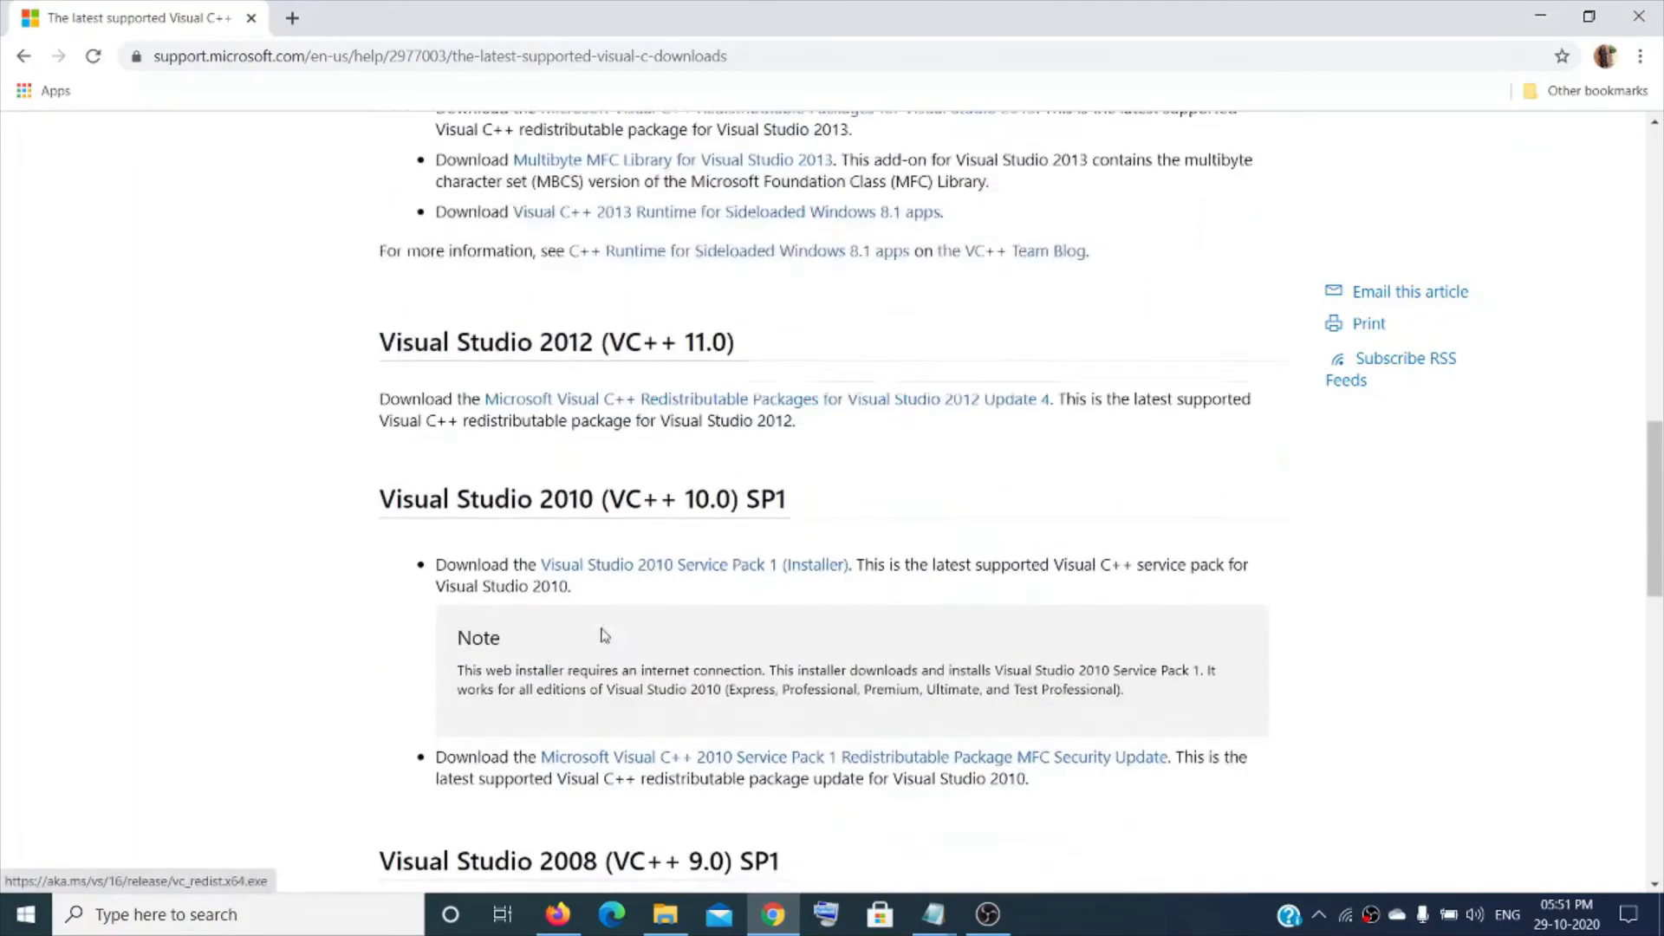
{"action": "scroll", "coordinate": [604, 636], "scroll_direction": "up", "scroll_amount": 4}
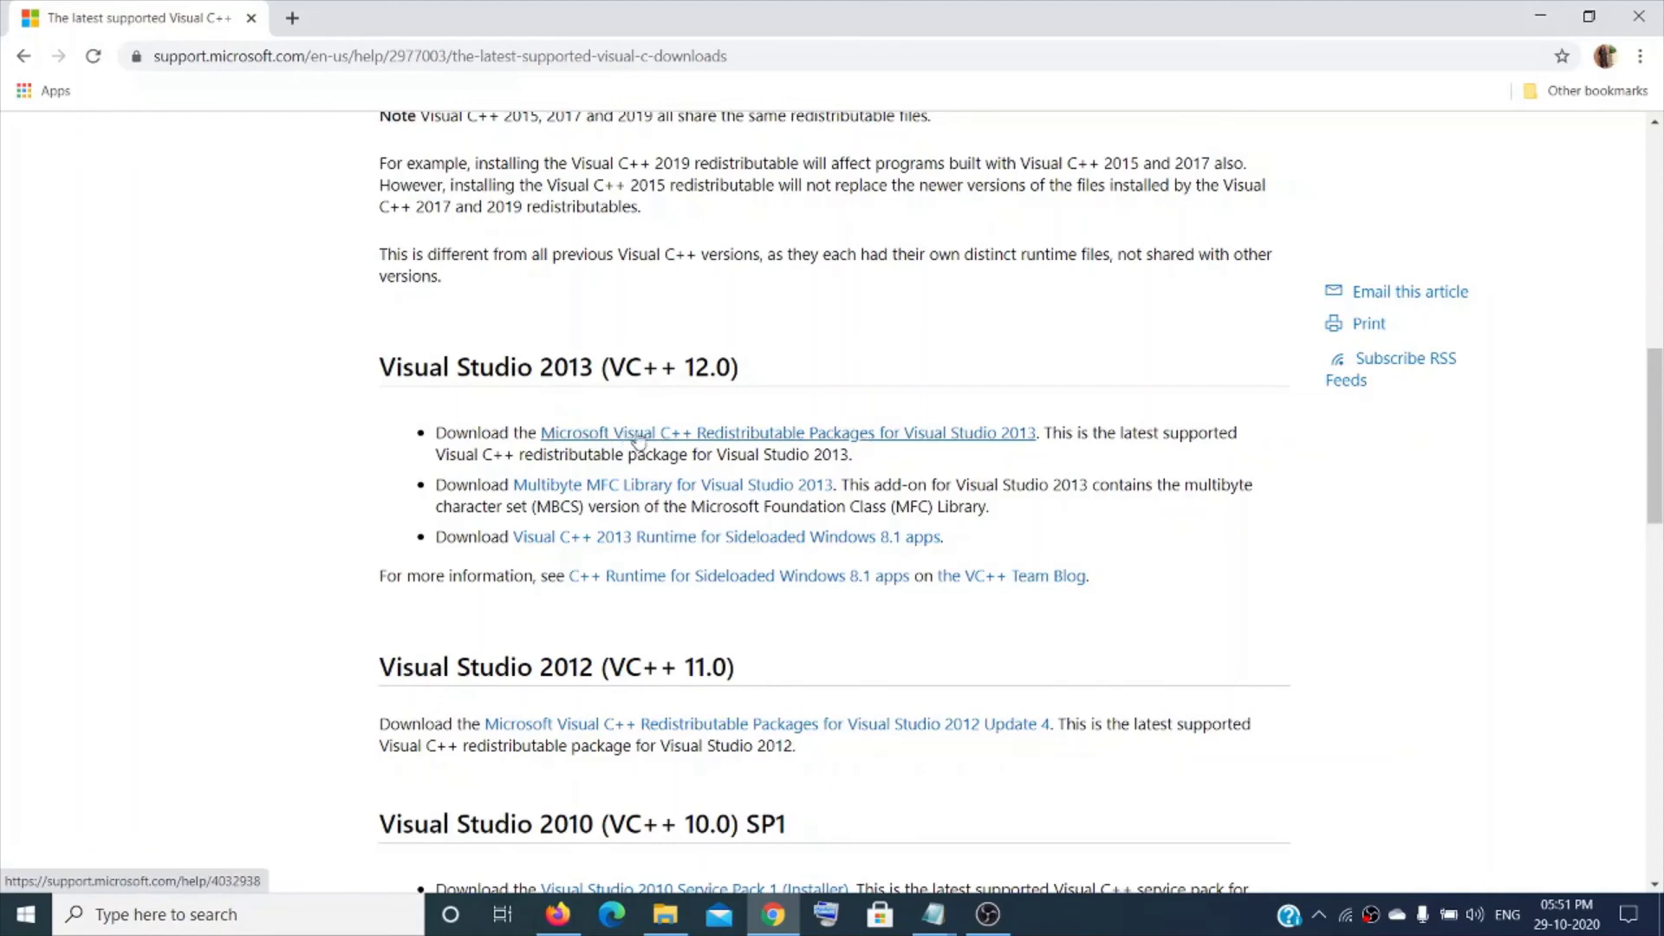
{"action": "left_click", "coordinate": [674, 433]}
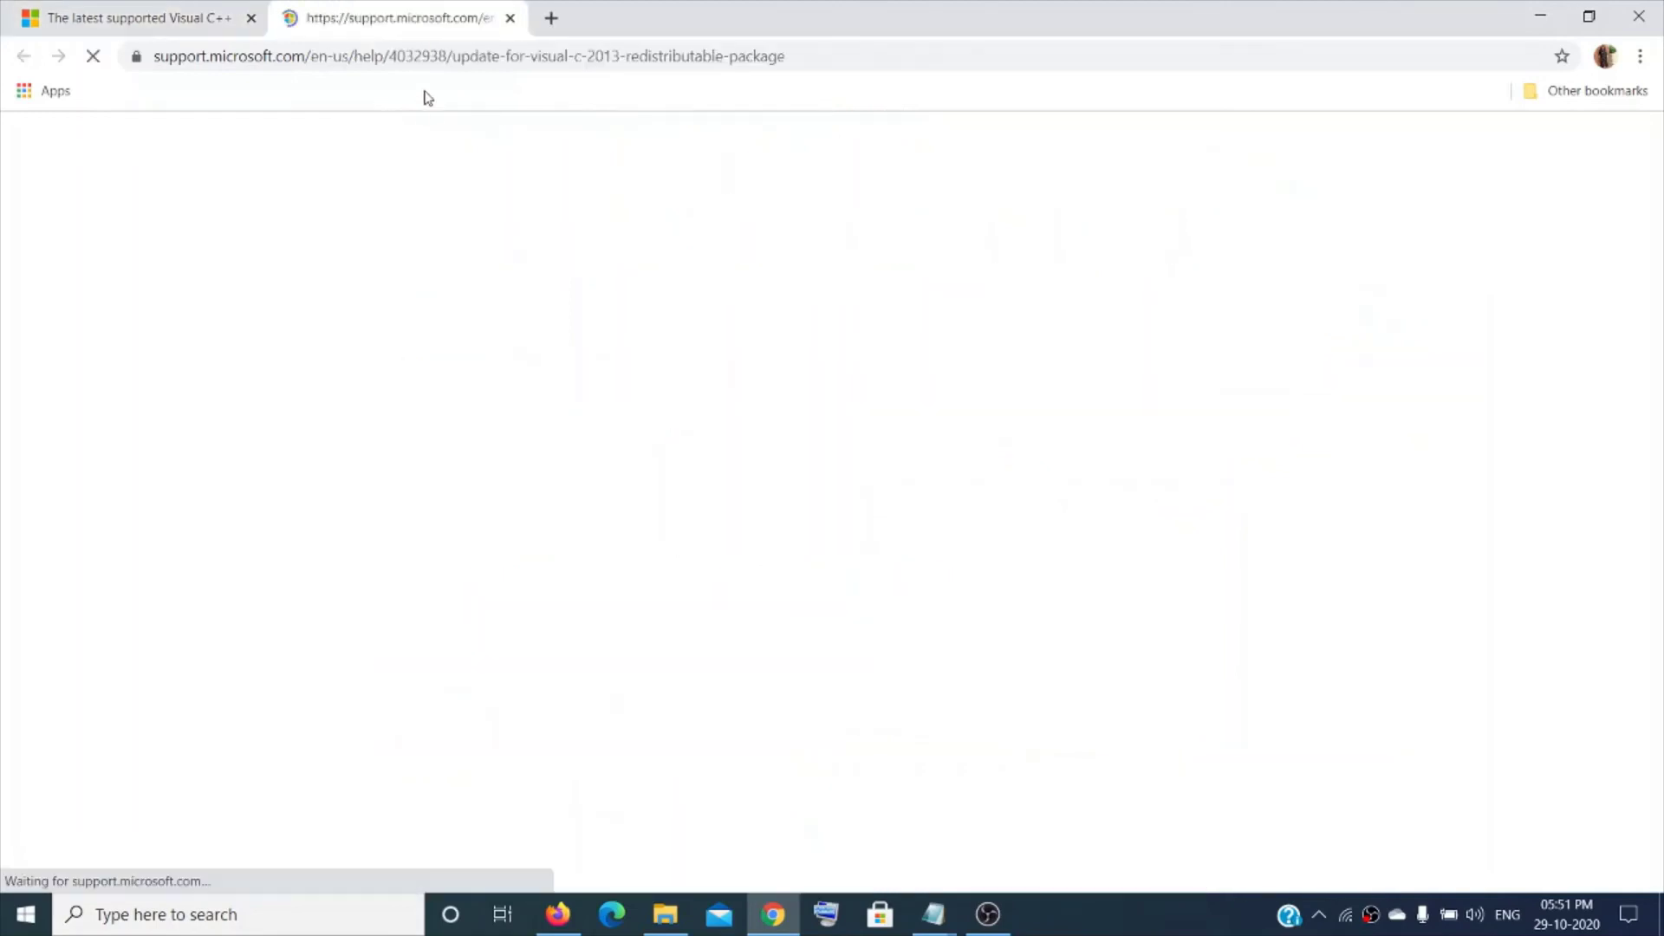
{"action": "scroll", "coordinate": [601, 377], "scroll_direction": "down", "scroll_amount": 10}
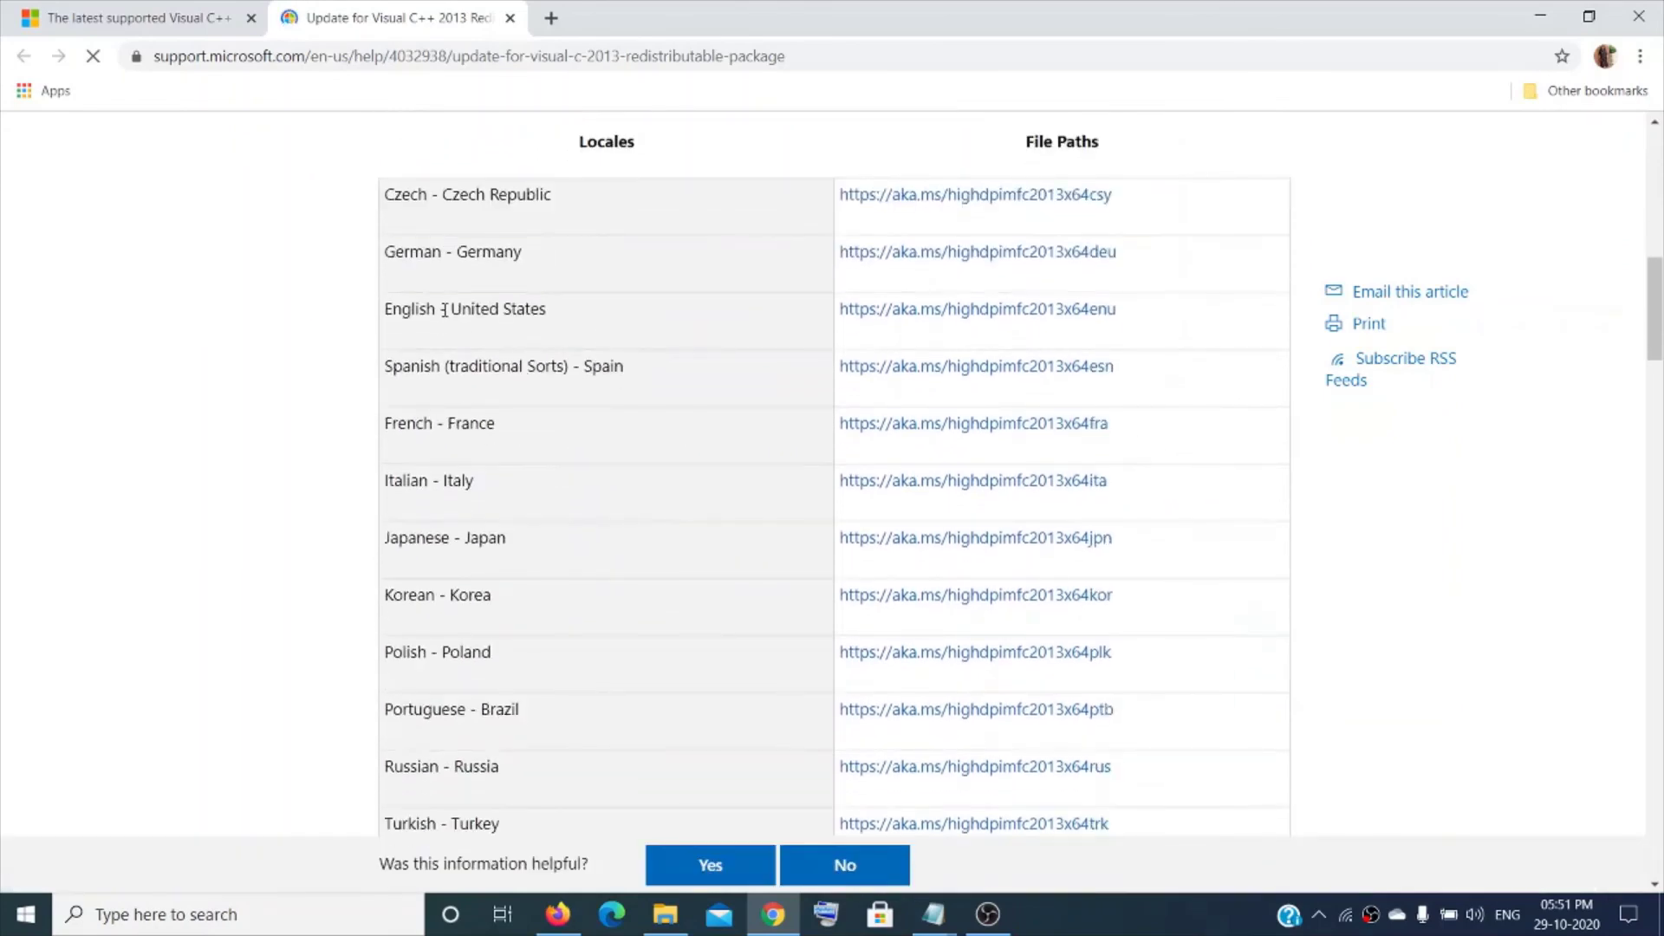
{"action": "scroll", "coordinate": [583, 325], "scroll_direction": "up", "scroll_amount": 3}
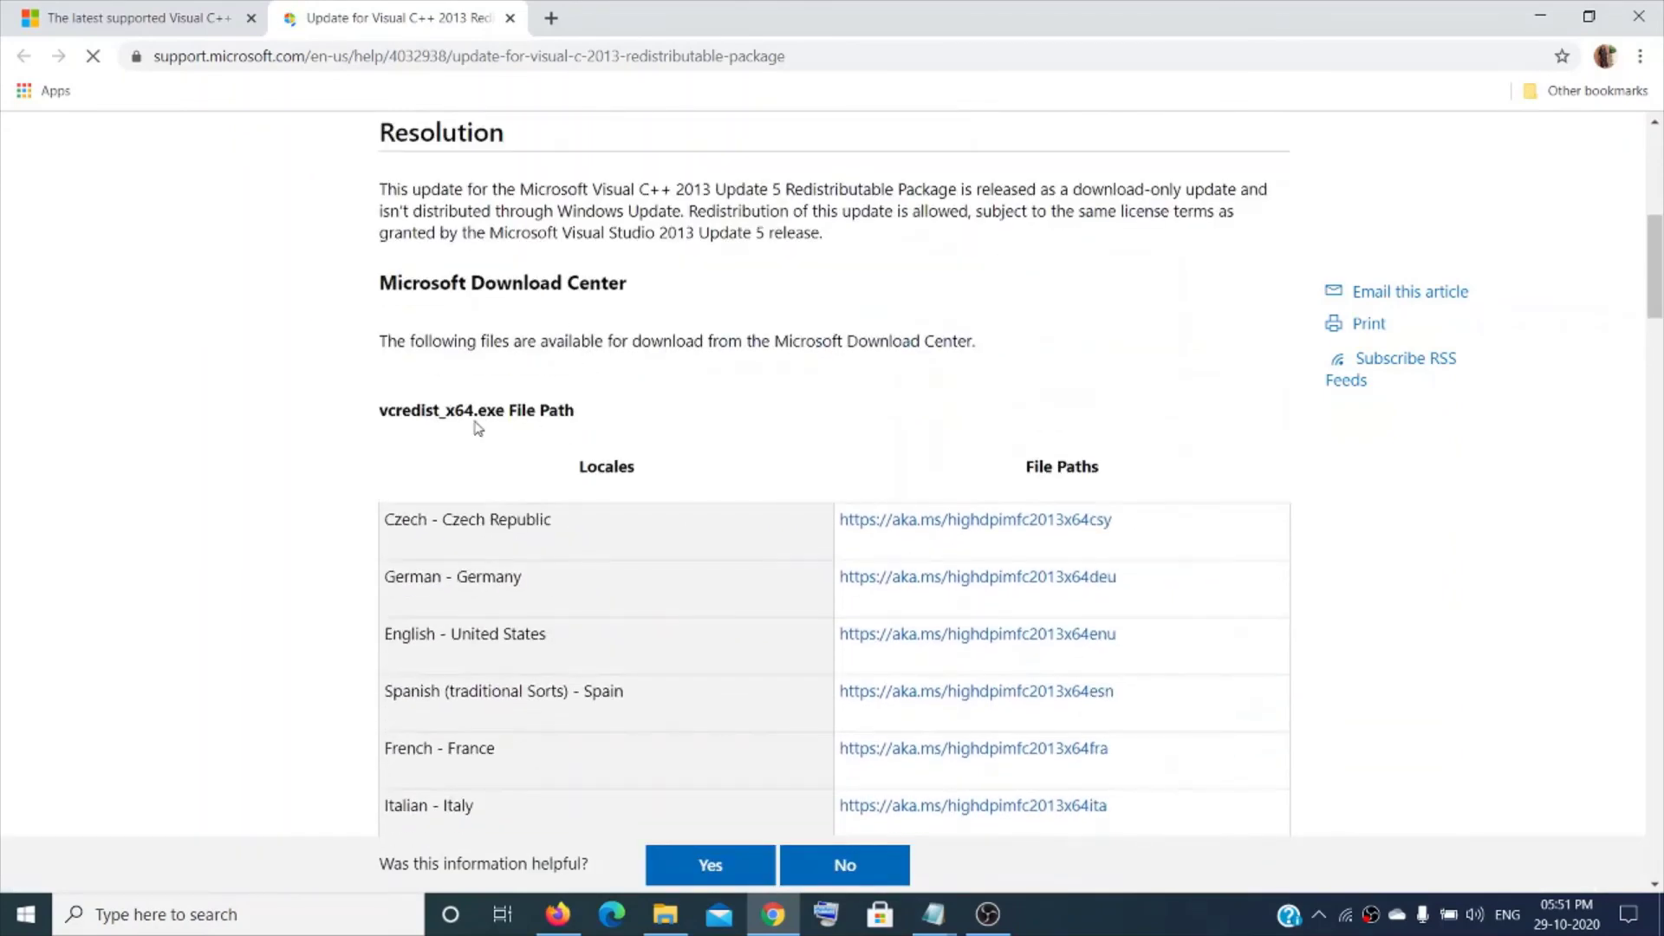
{"action": "left_click_drag", "start_coordinate": [385, 417], "coordinate": [605, 423]}
{"action": "scroll", "coordinate": [605, 423], "scroll_direction": "down", "scroll_amount": 2}
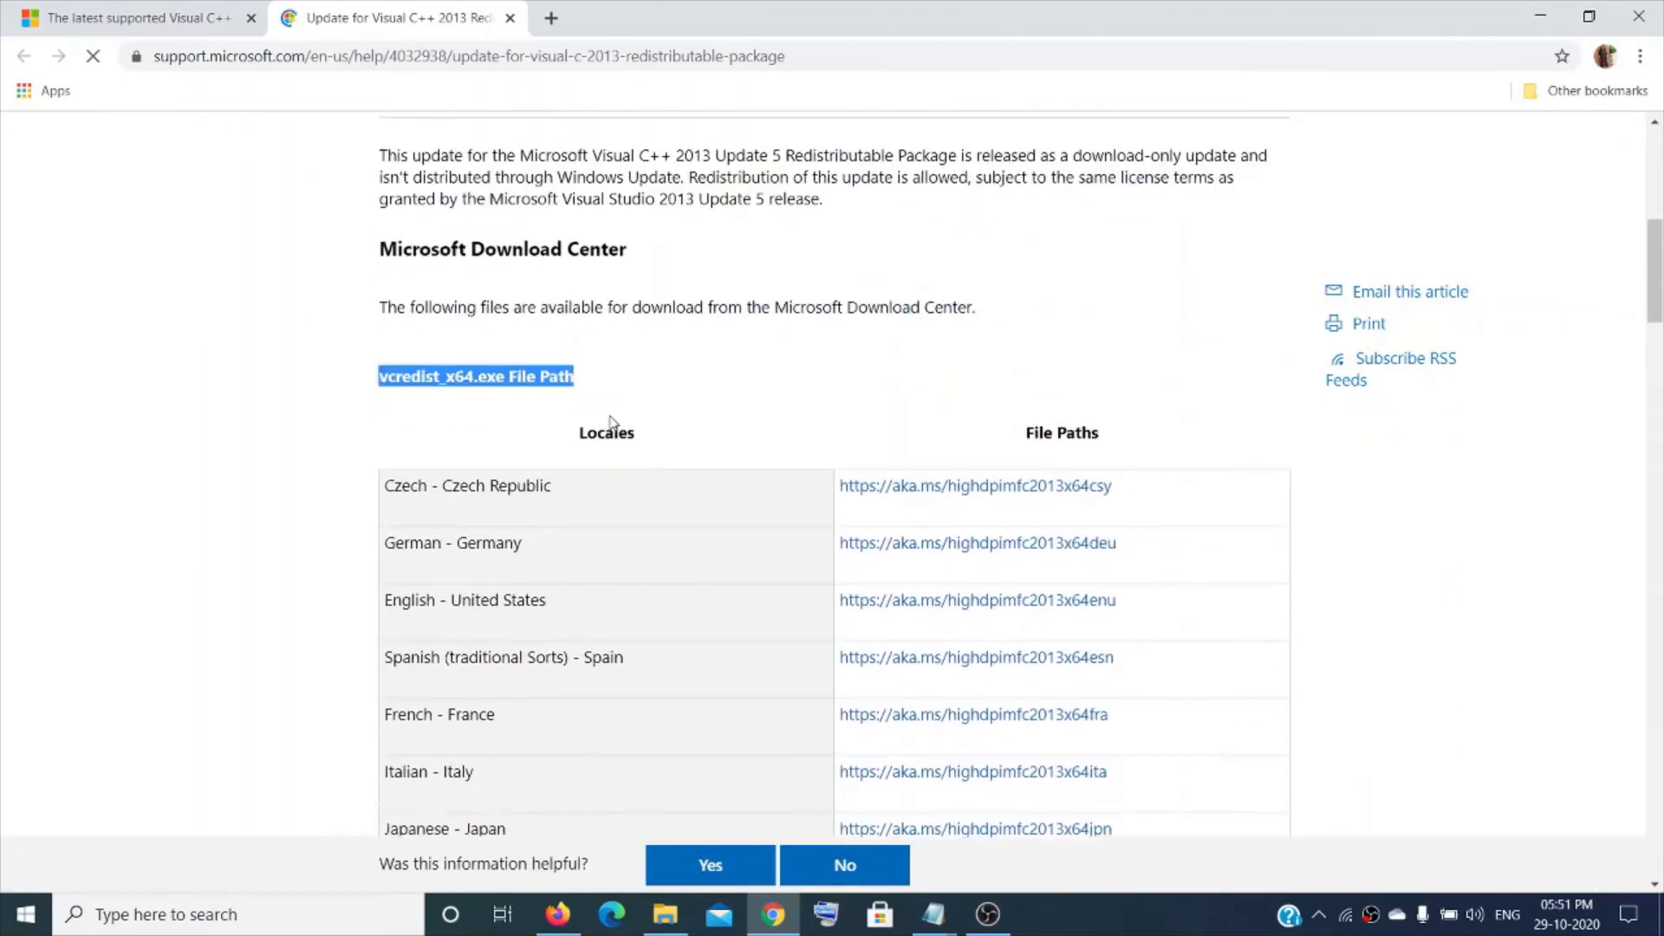
{"action": "left_click_drag", "start_coordinate": [403, 417], "coordinate": [594, 447]}
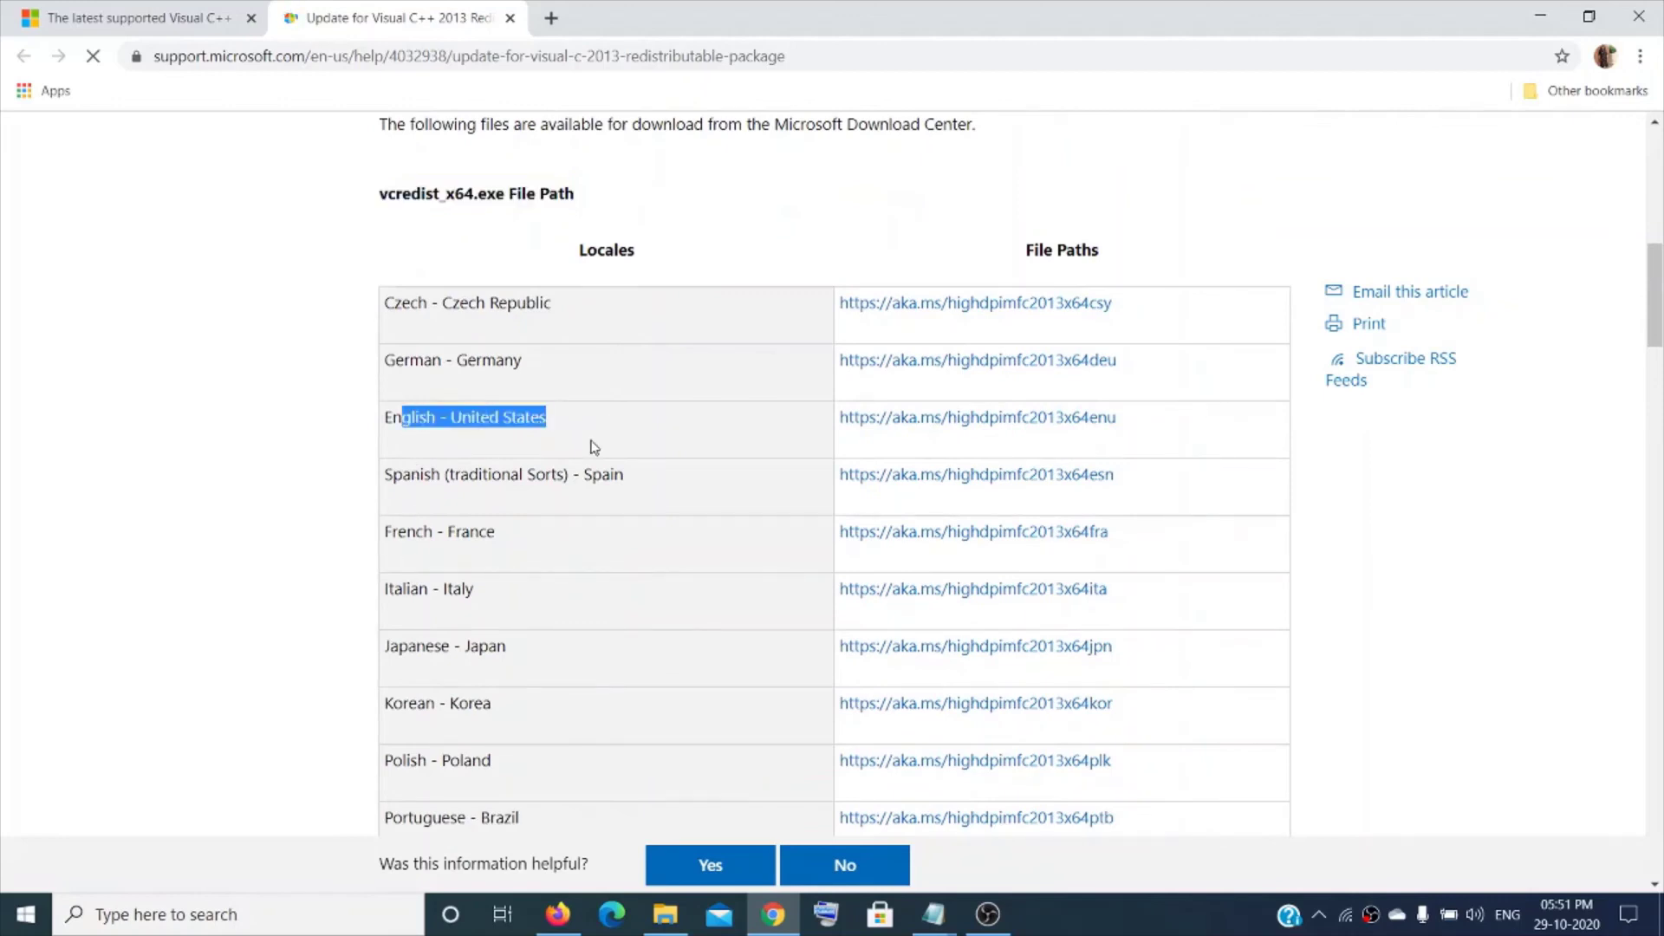
{"action": "left_click", "coordinate": [973, 419]}
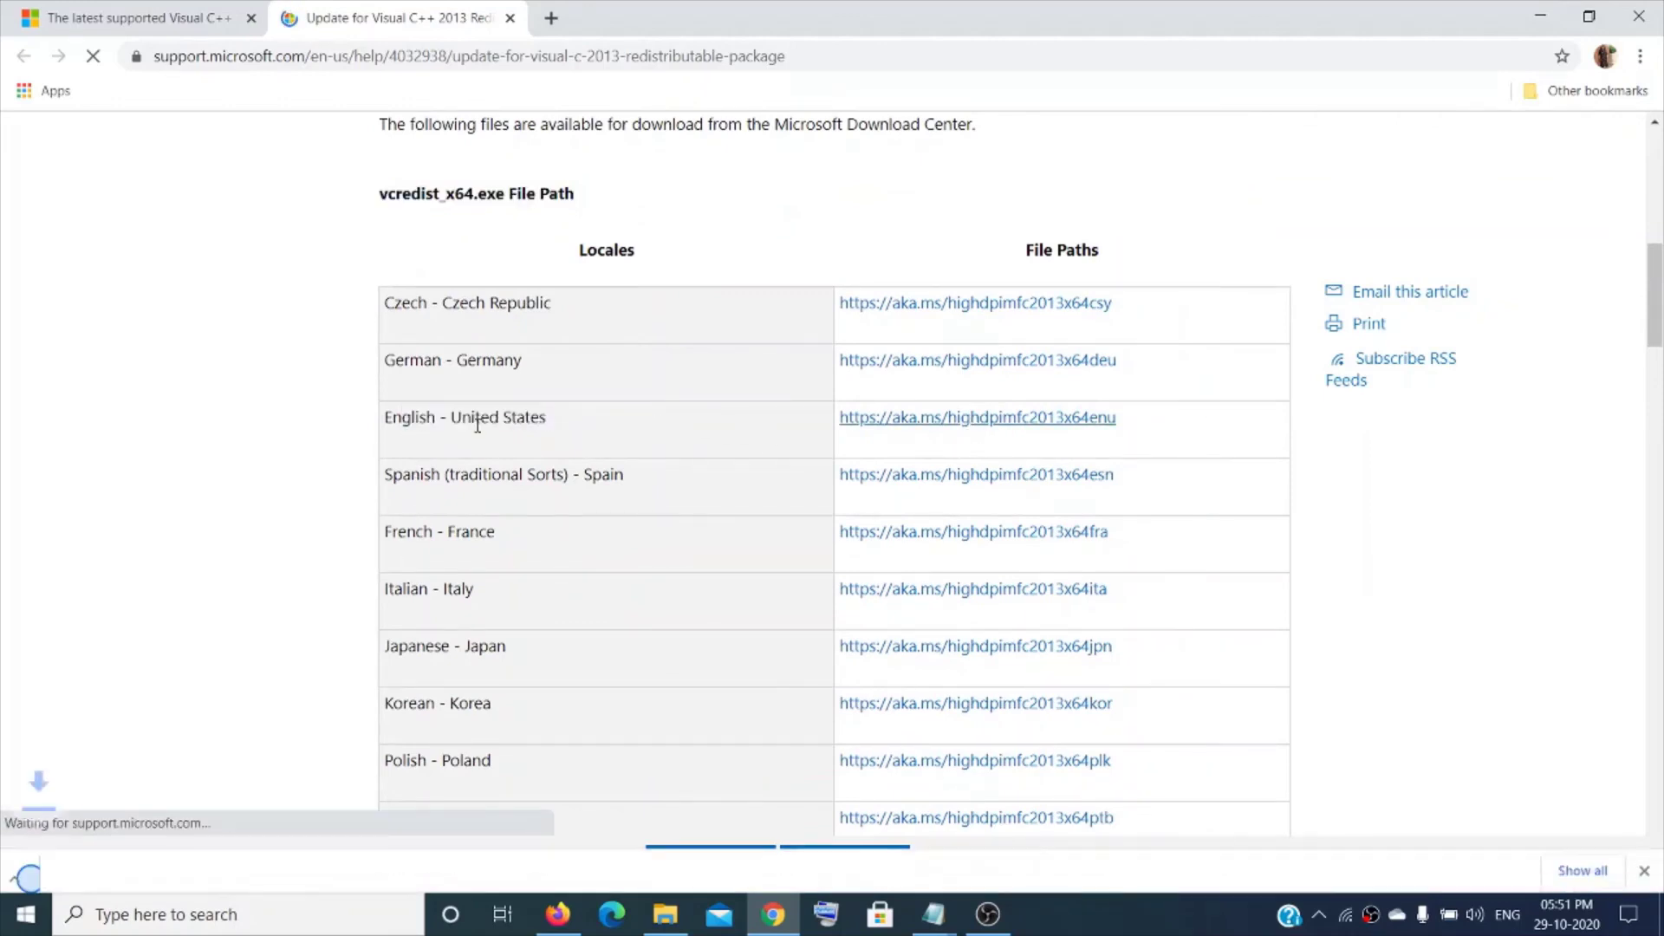
Download the English (United States) vcredist_x86.exe installer as well.
{"action": "scroll", "coordinate": [824, 438], "scroll_direction": "down", "scroll_amount": 10}
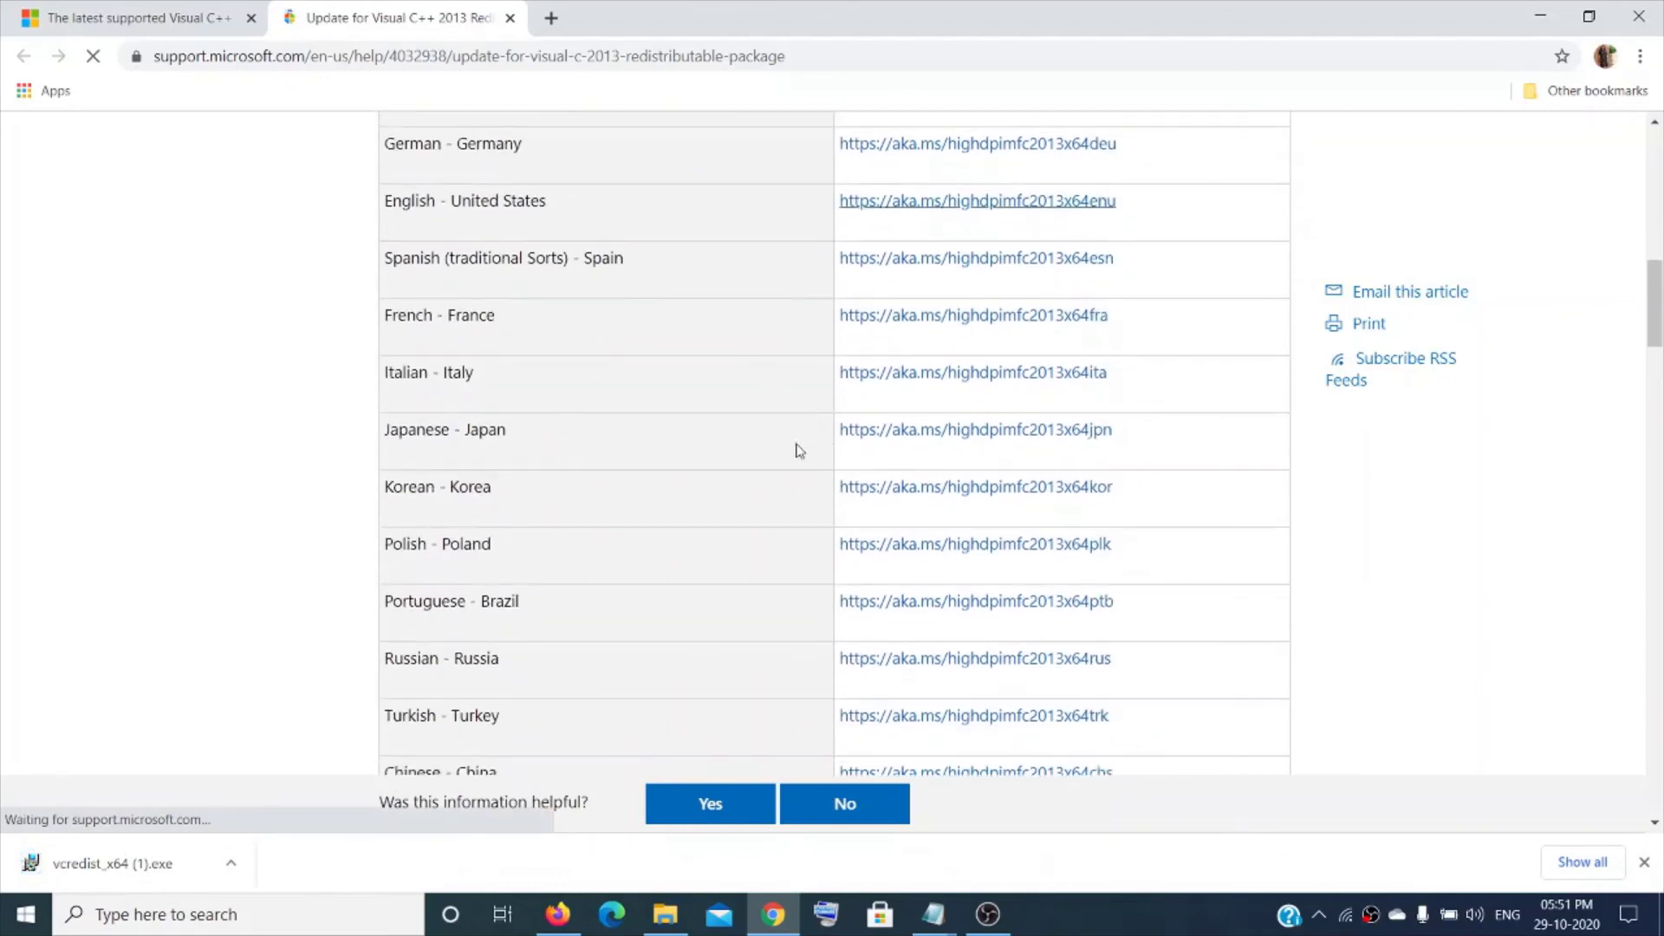
{"action": "left_click_drag", "start_coordinate": [373, 242], "coordinate": [460, 251]}
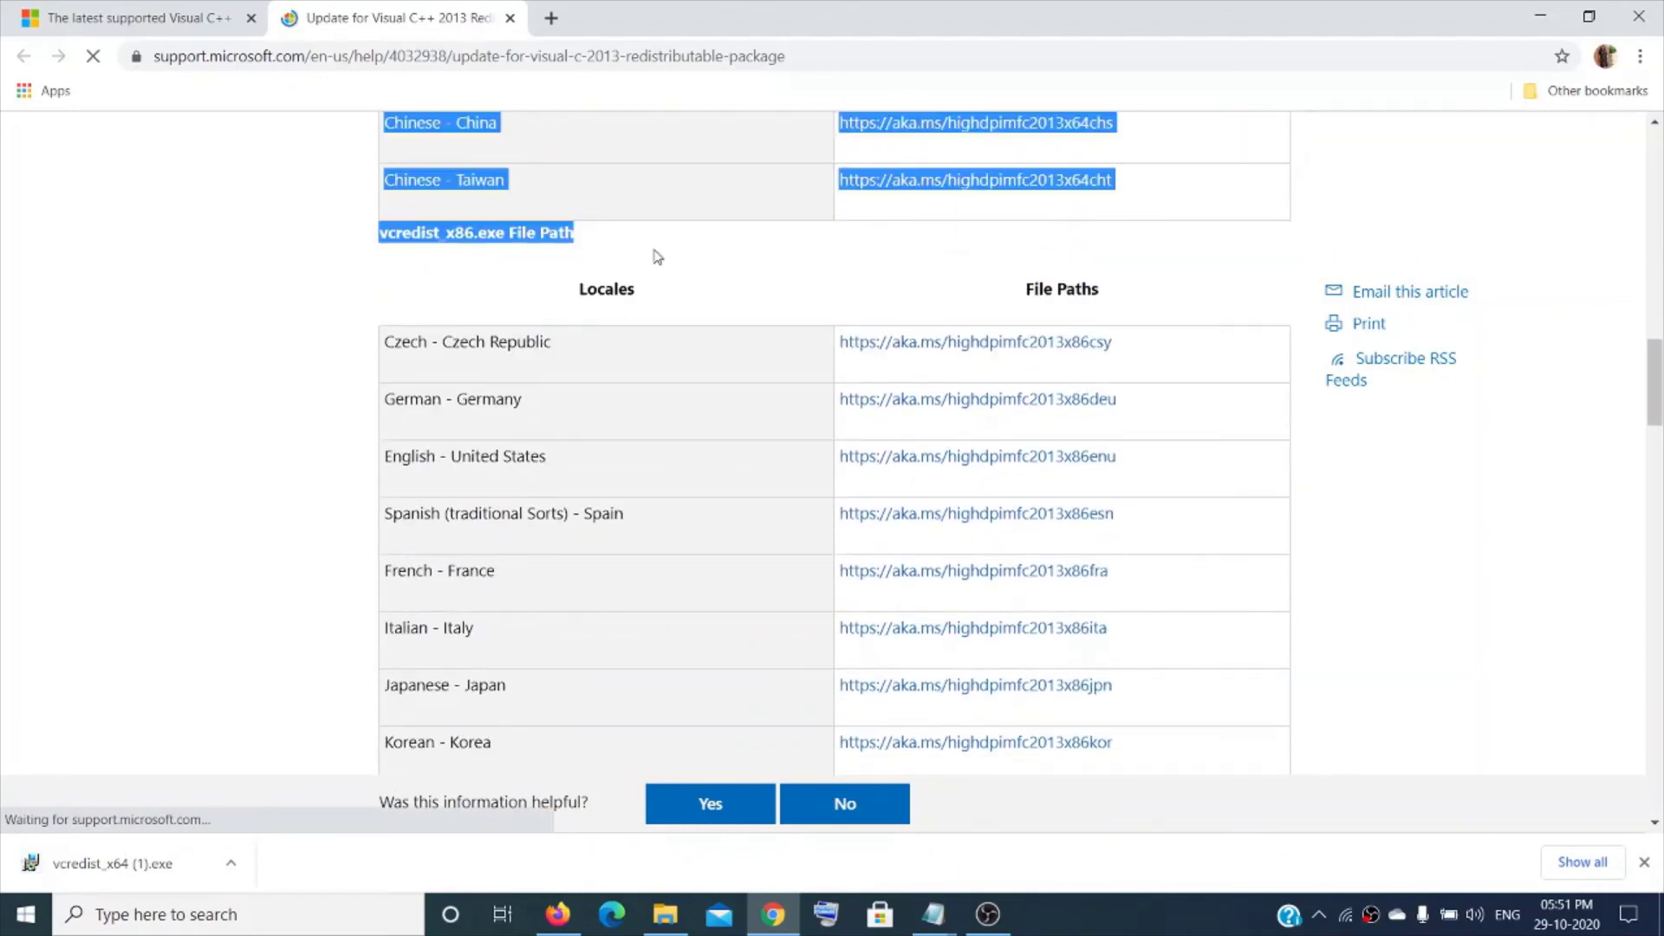
{"action": "left_click", "coordinate": [658, 260]}
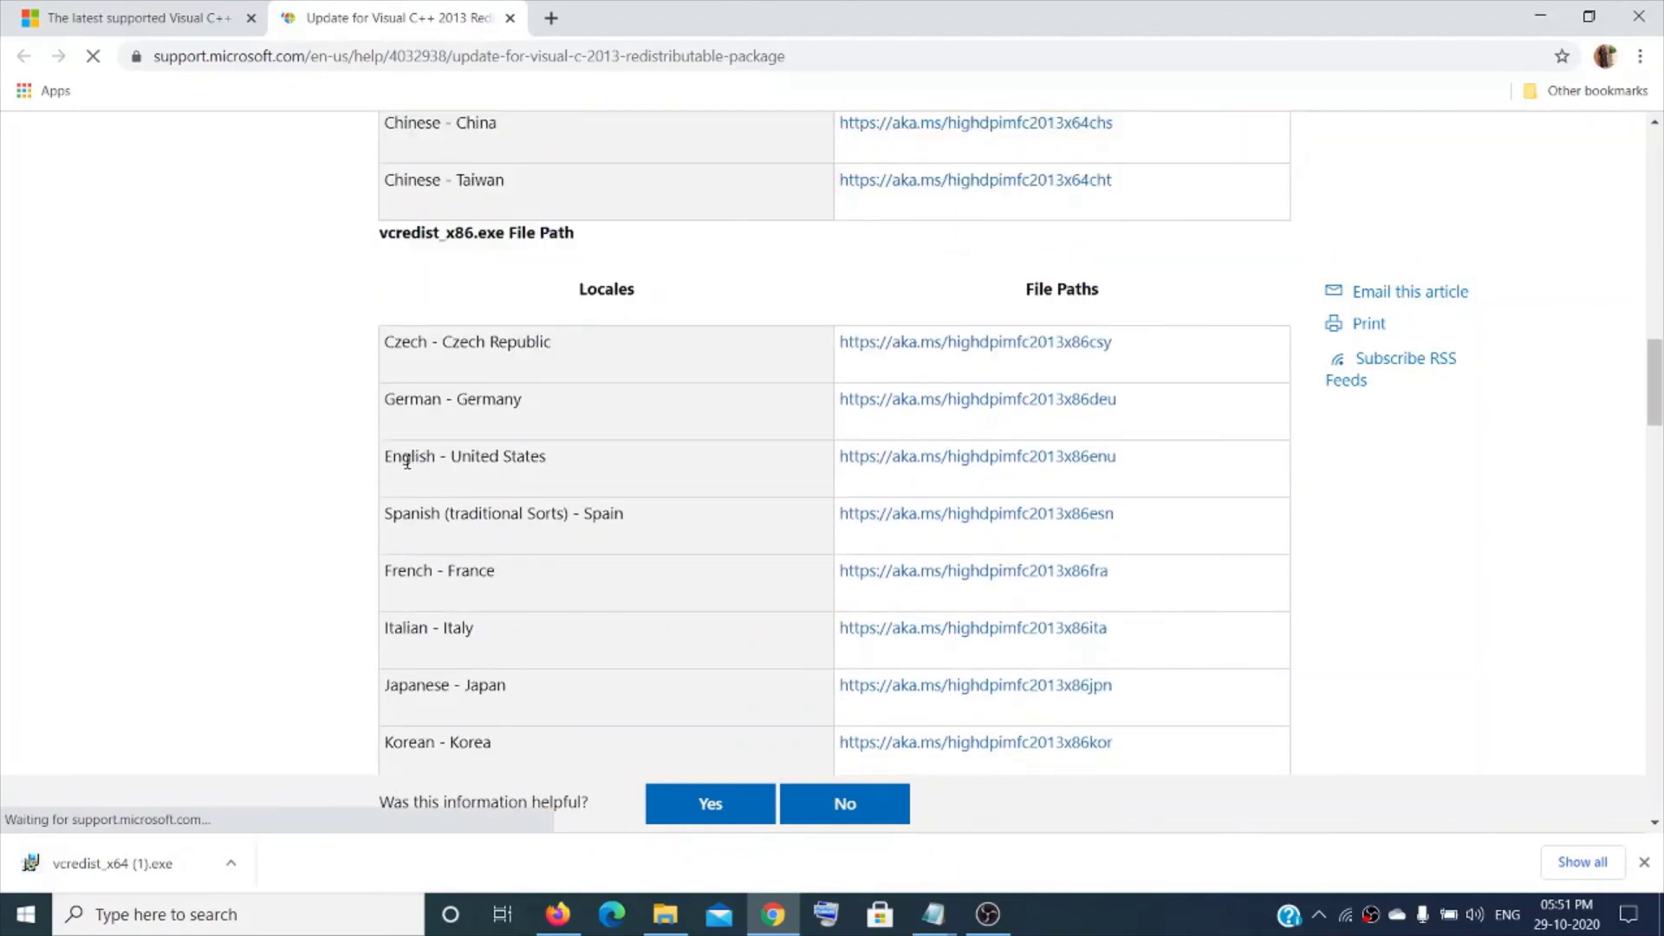
{"action": "left_click", "coordinate": [918, 466]}
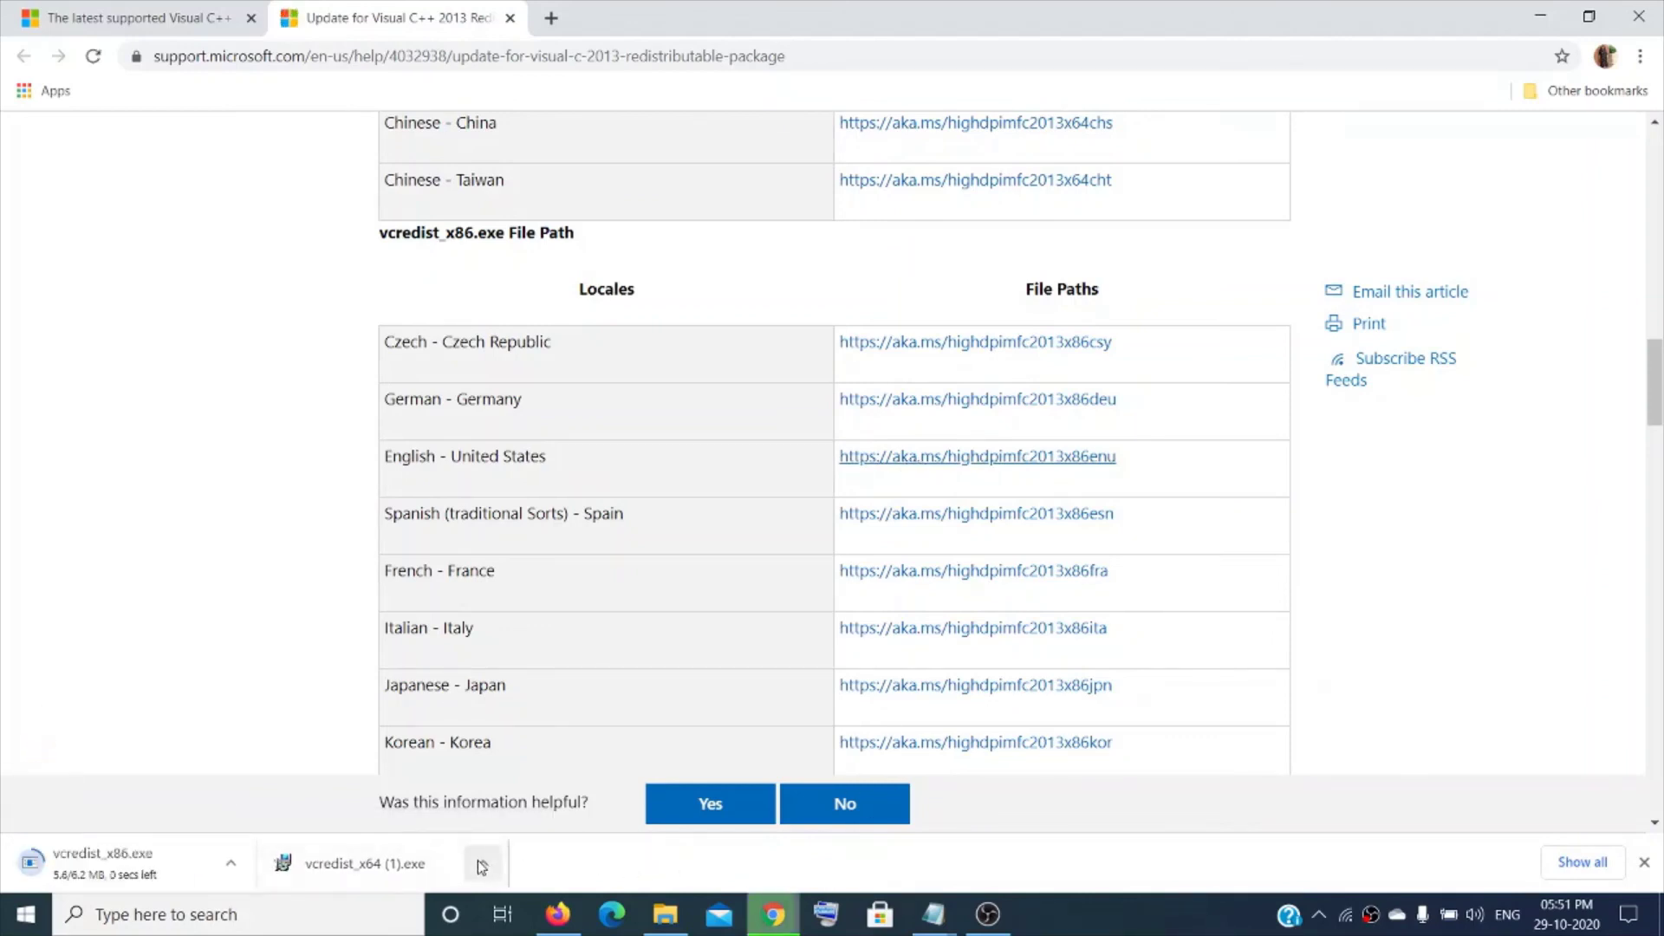
{"action": "left_click", "coordinate": [482, 867]}
Install the Visual C++ 2013 x64 redistributable 12.0.40664 from vcredist_x64 (1).exe, accepting the licence.
{"action": "left_click", "coordinate": [531, 727]}
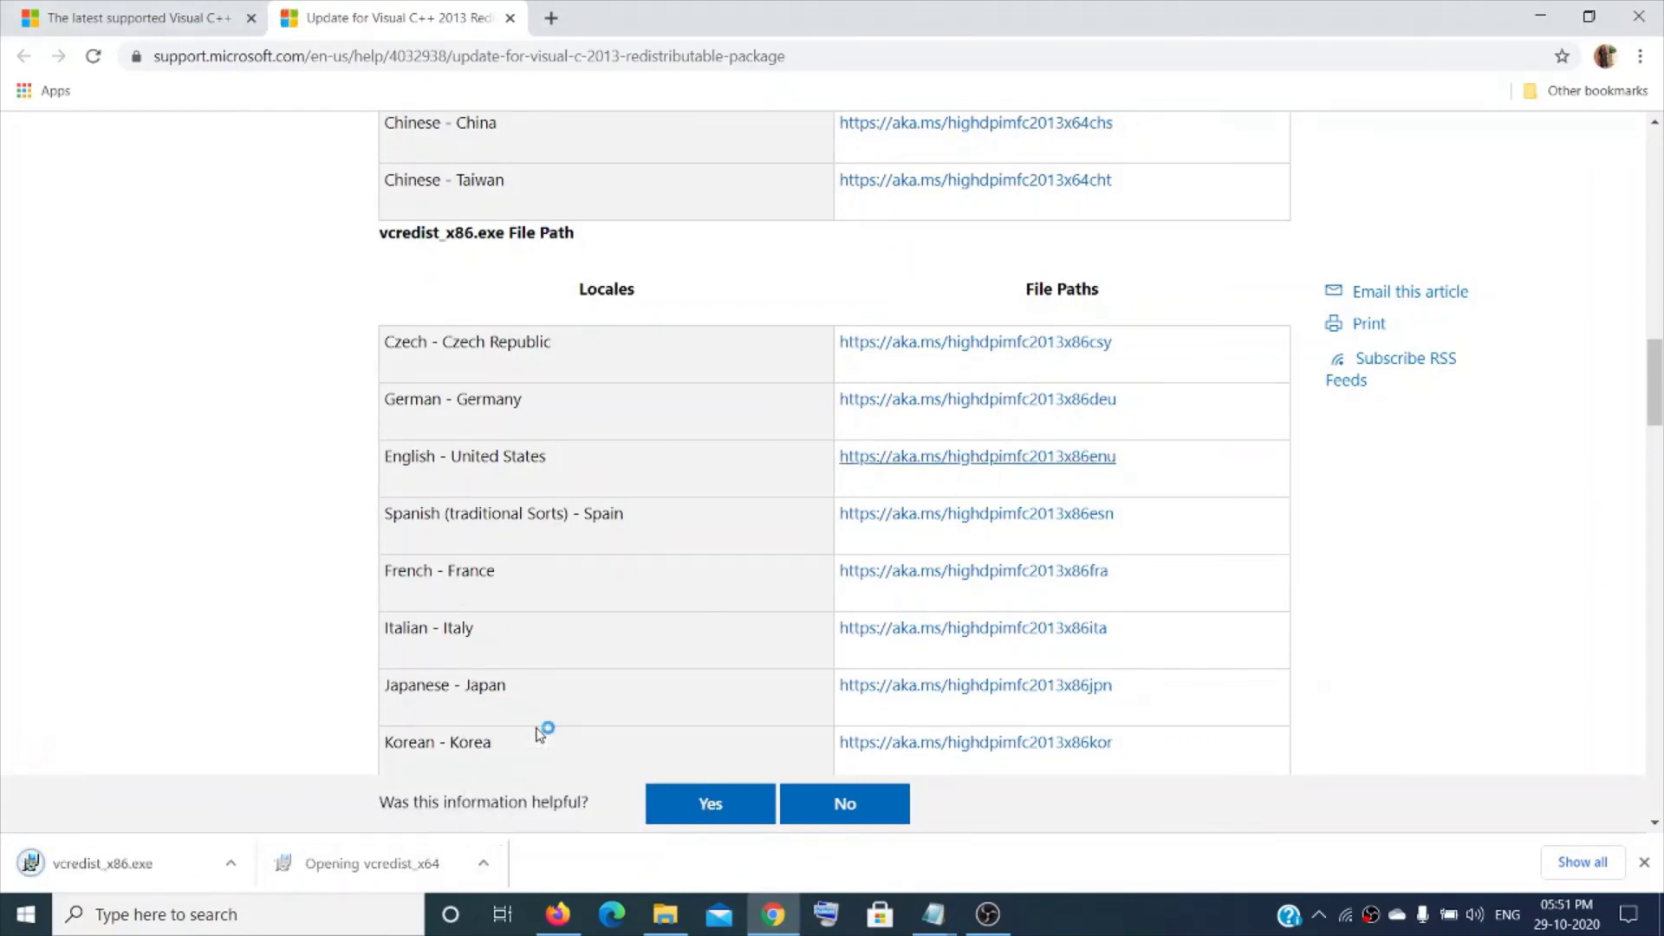
{"action": "left_click", "coordinate": [640, 526]}
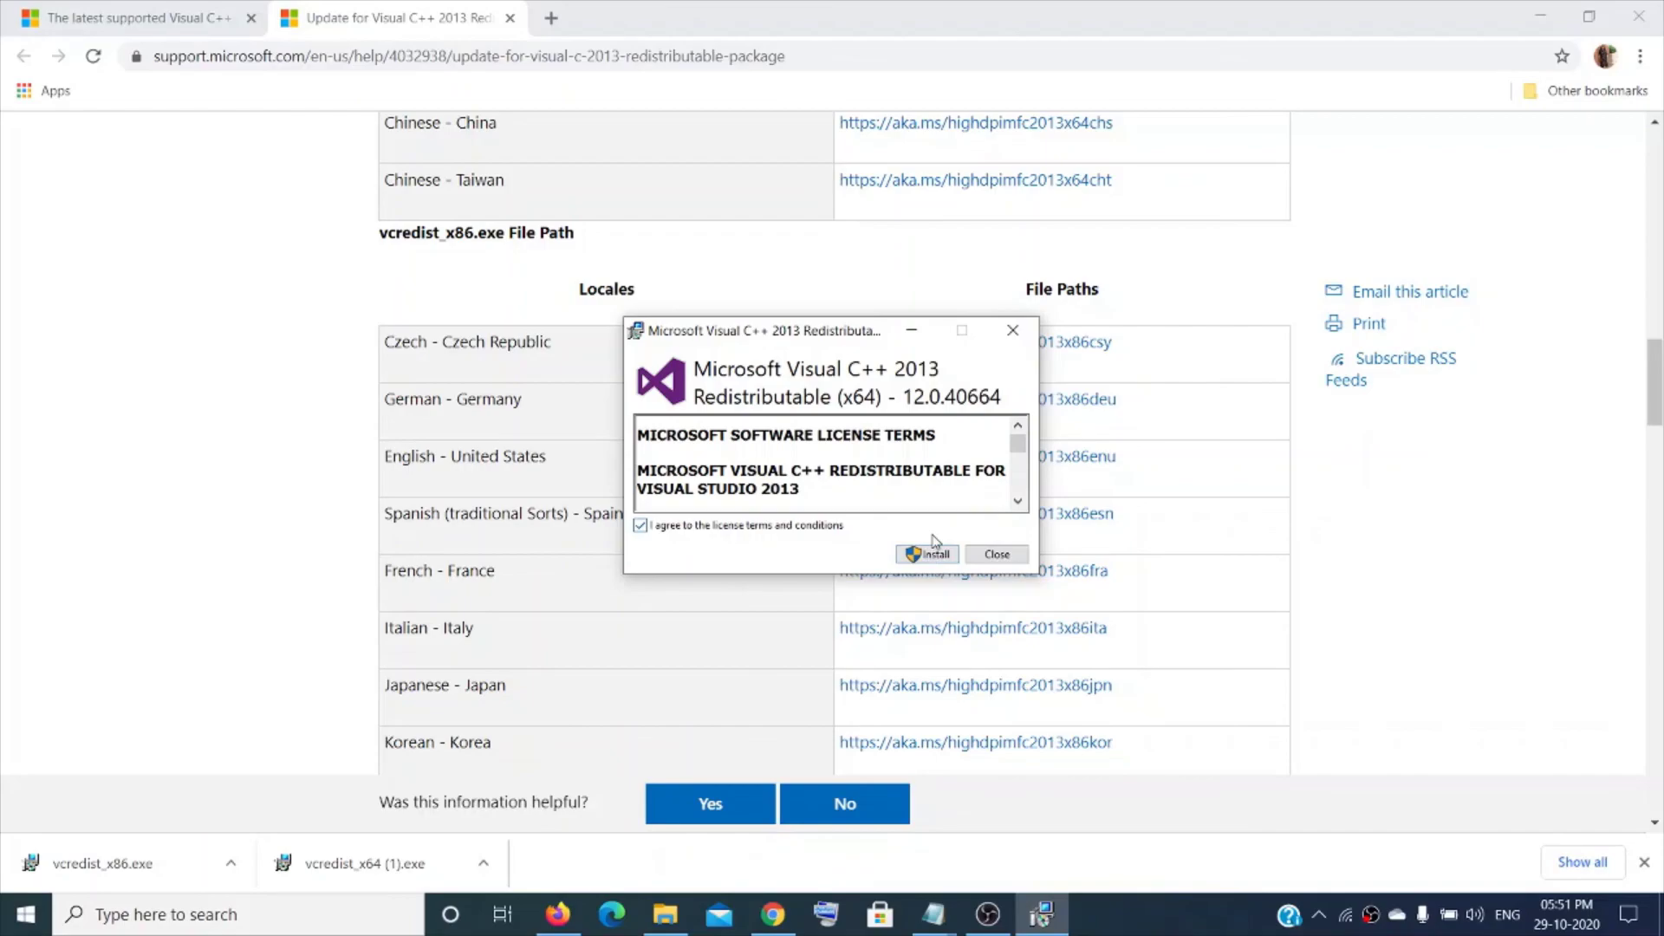
{"action": "left_click", "coordinate": [935, 556]}
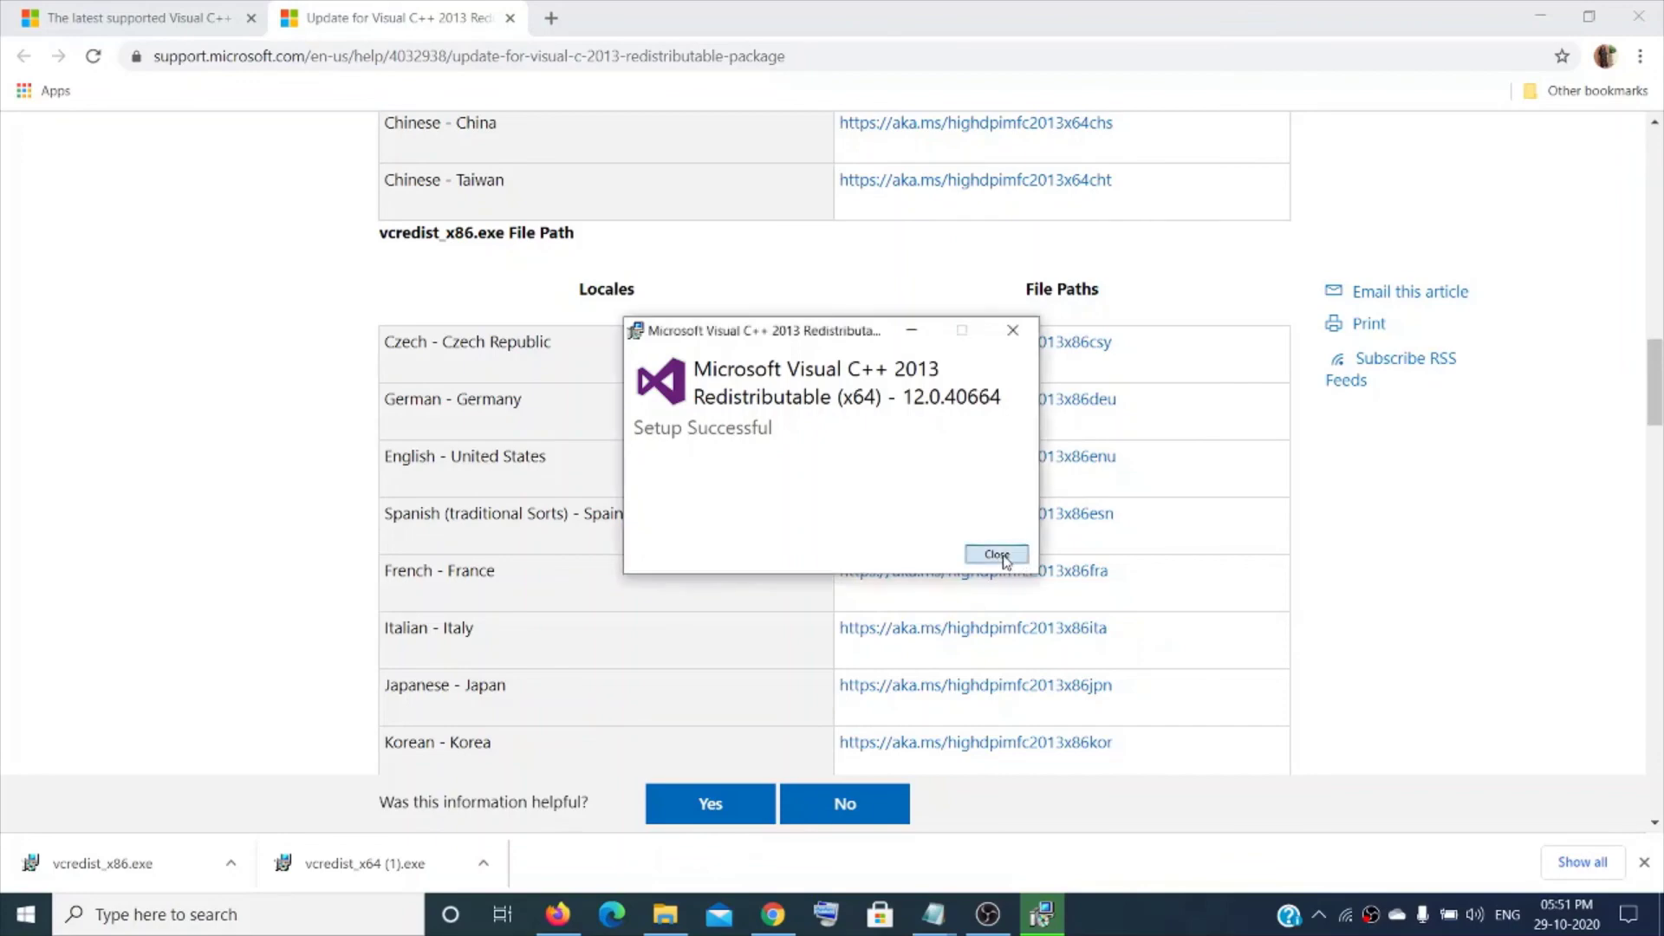
{"action": "left_click", "coordinate": [996, 553]}
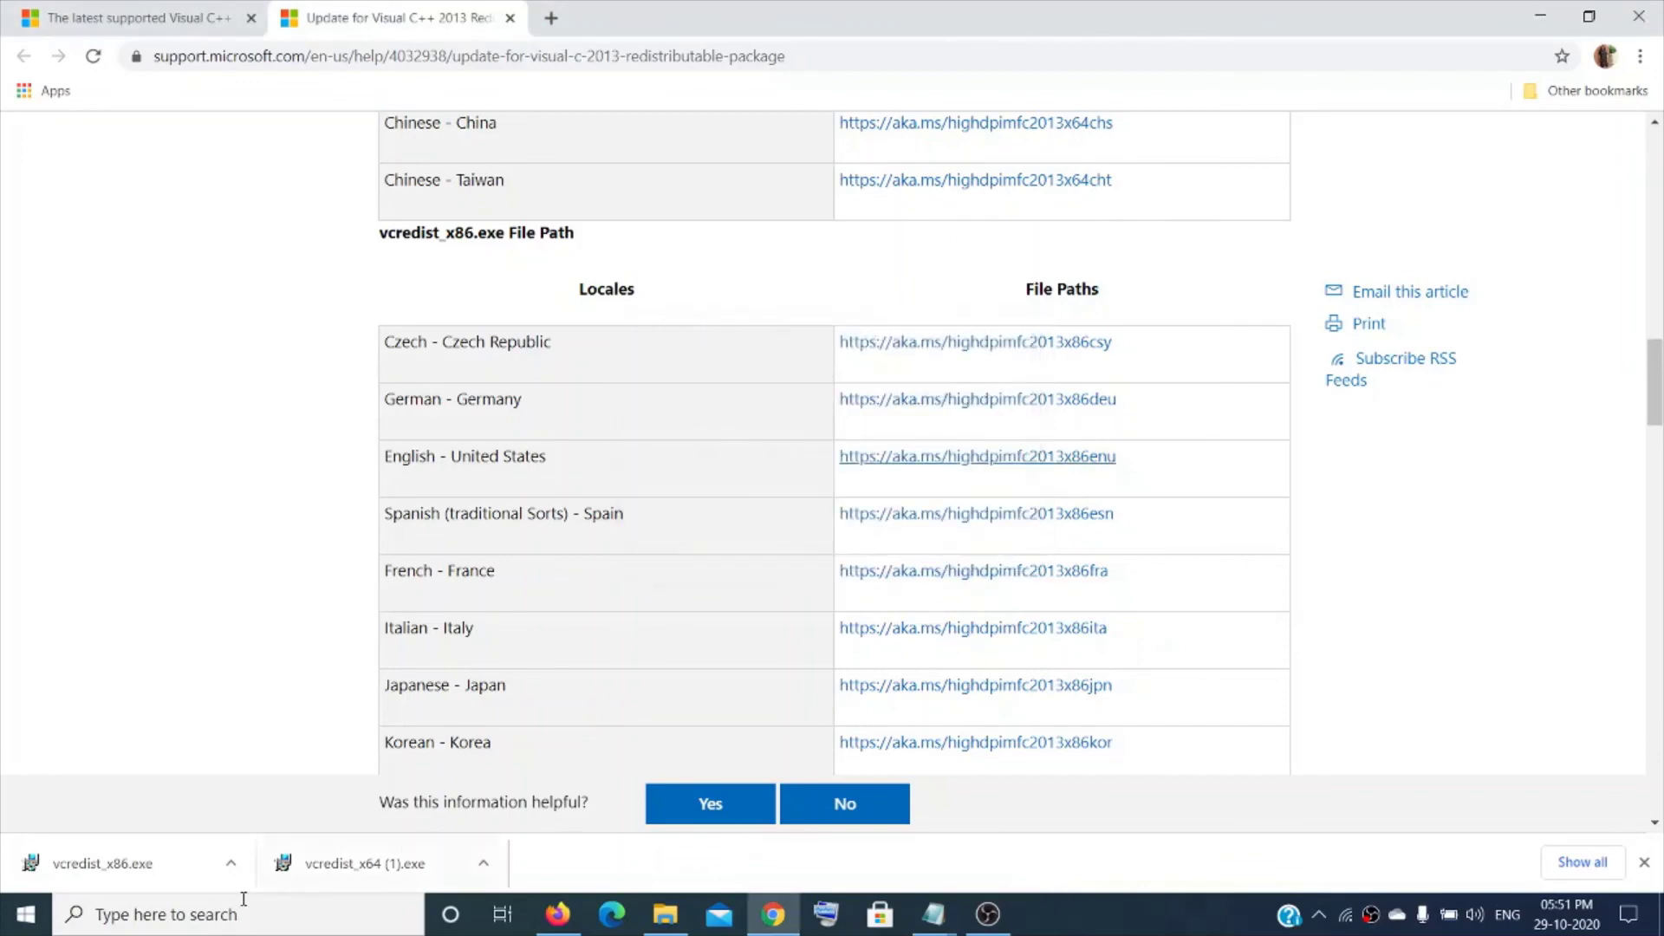
{"action": "left_click", "coordinate": [231, 863]}
Install the Visual C++ 2013 x86 redistributable 12.0.40664 from vcredist_x86.exe, accepting the licence.
{"action": "left_click", "coordinate": [267, 725]}
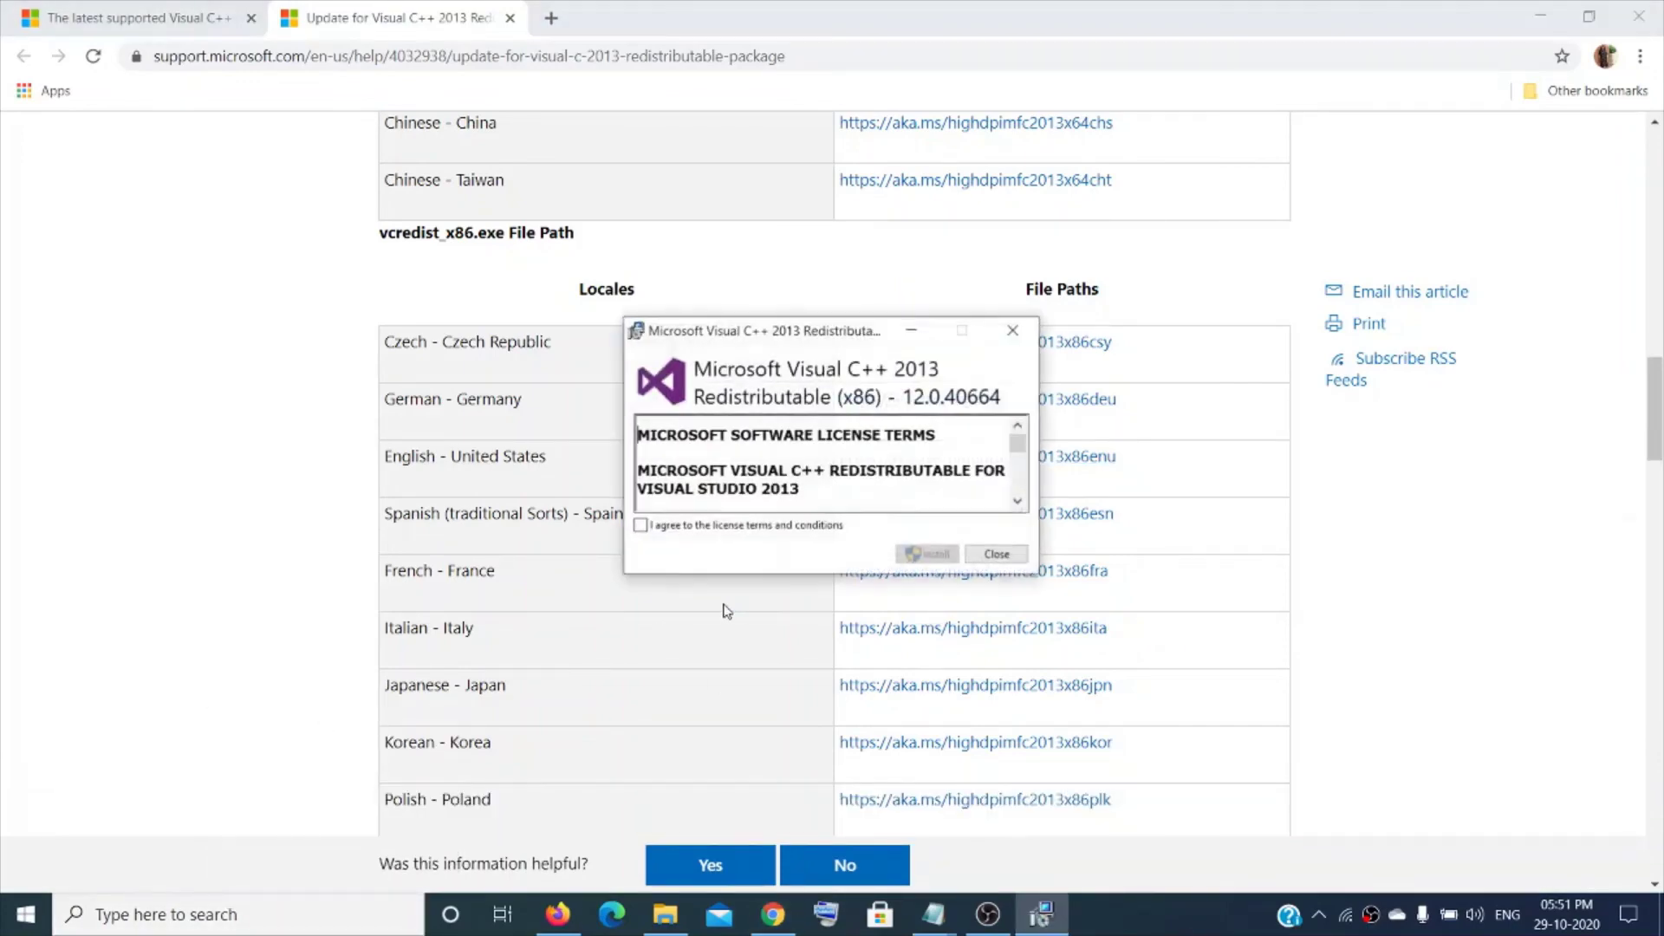
{"action": "left_click", "coordinate": [639, 525]}
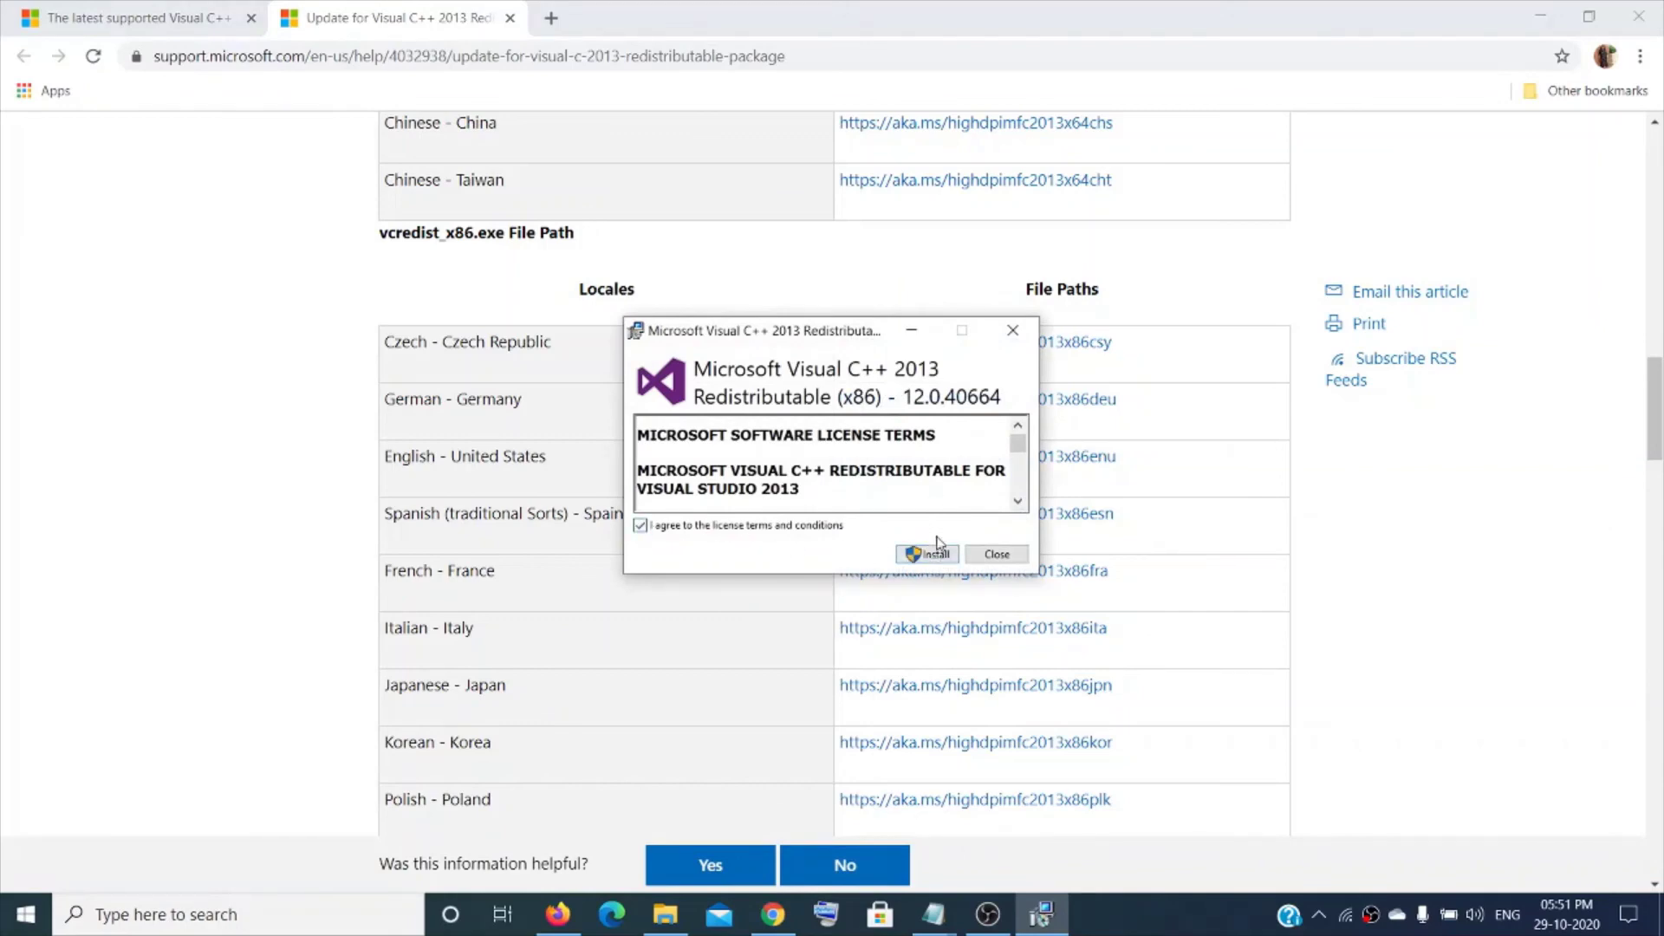
{"action": "left_click", "coordinate": [931, 565]}
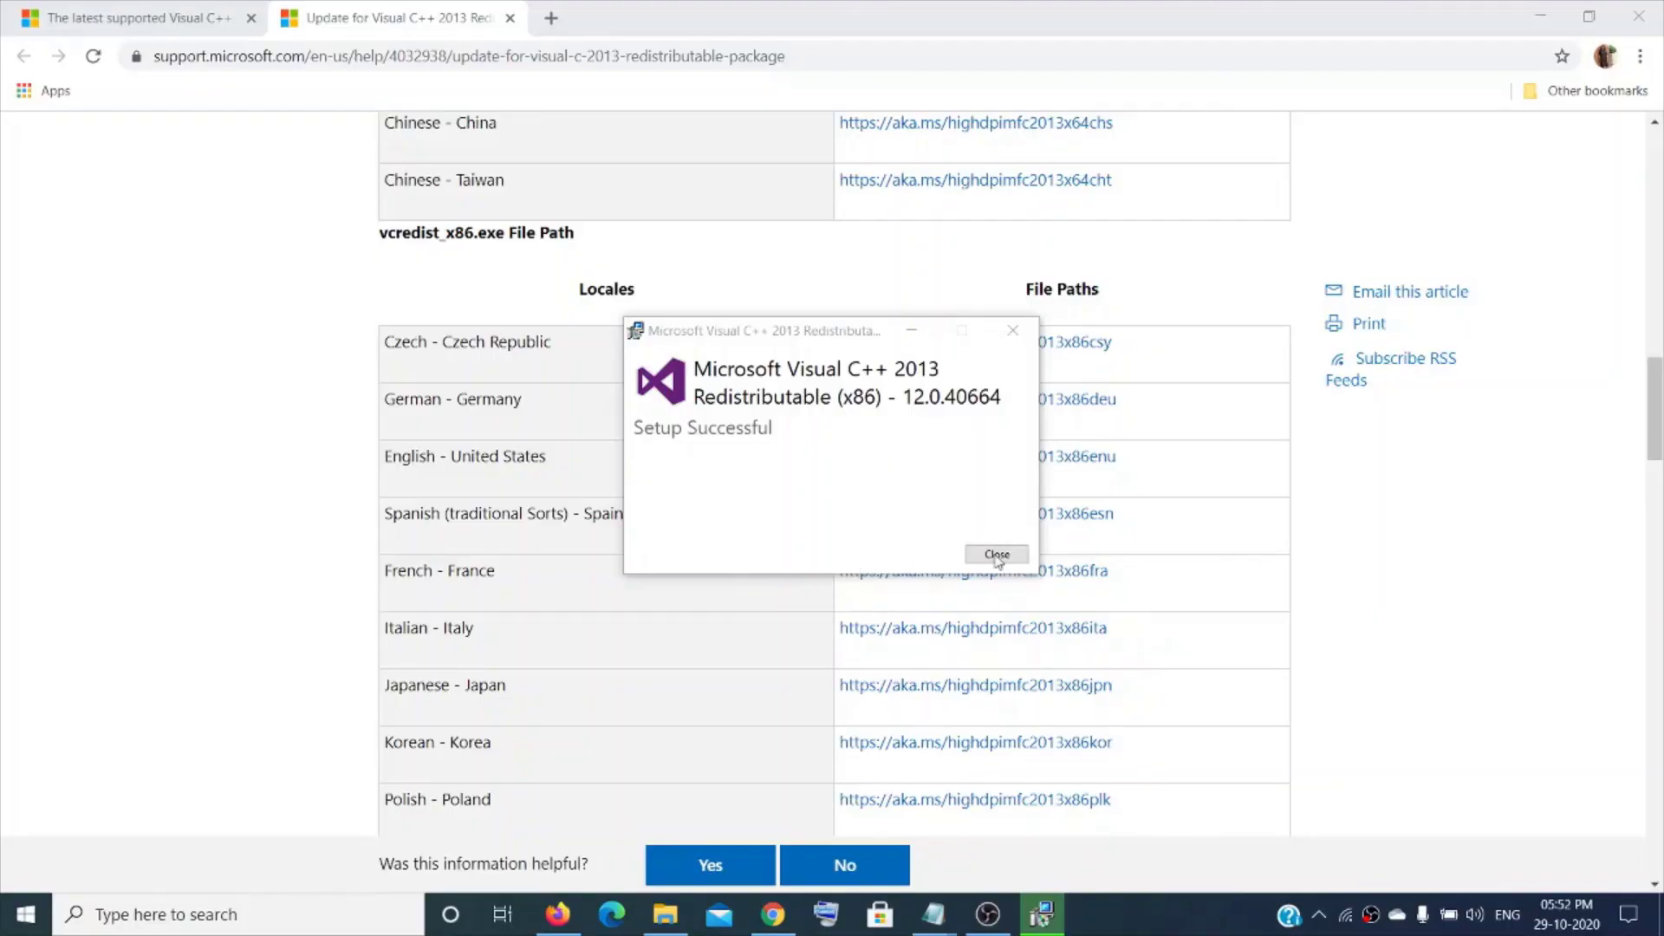
{"action": "left_click", "coordinate": [993, 557]}
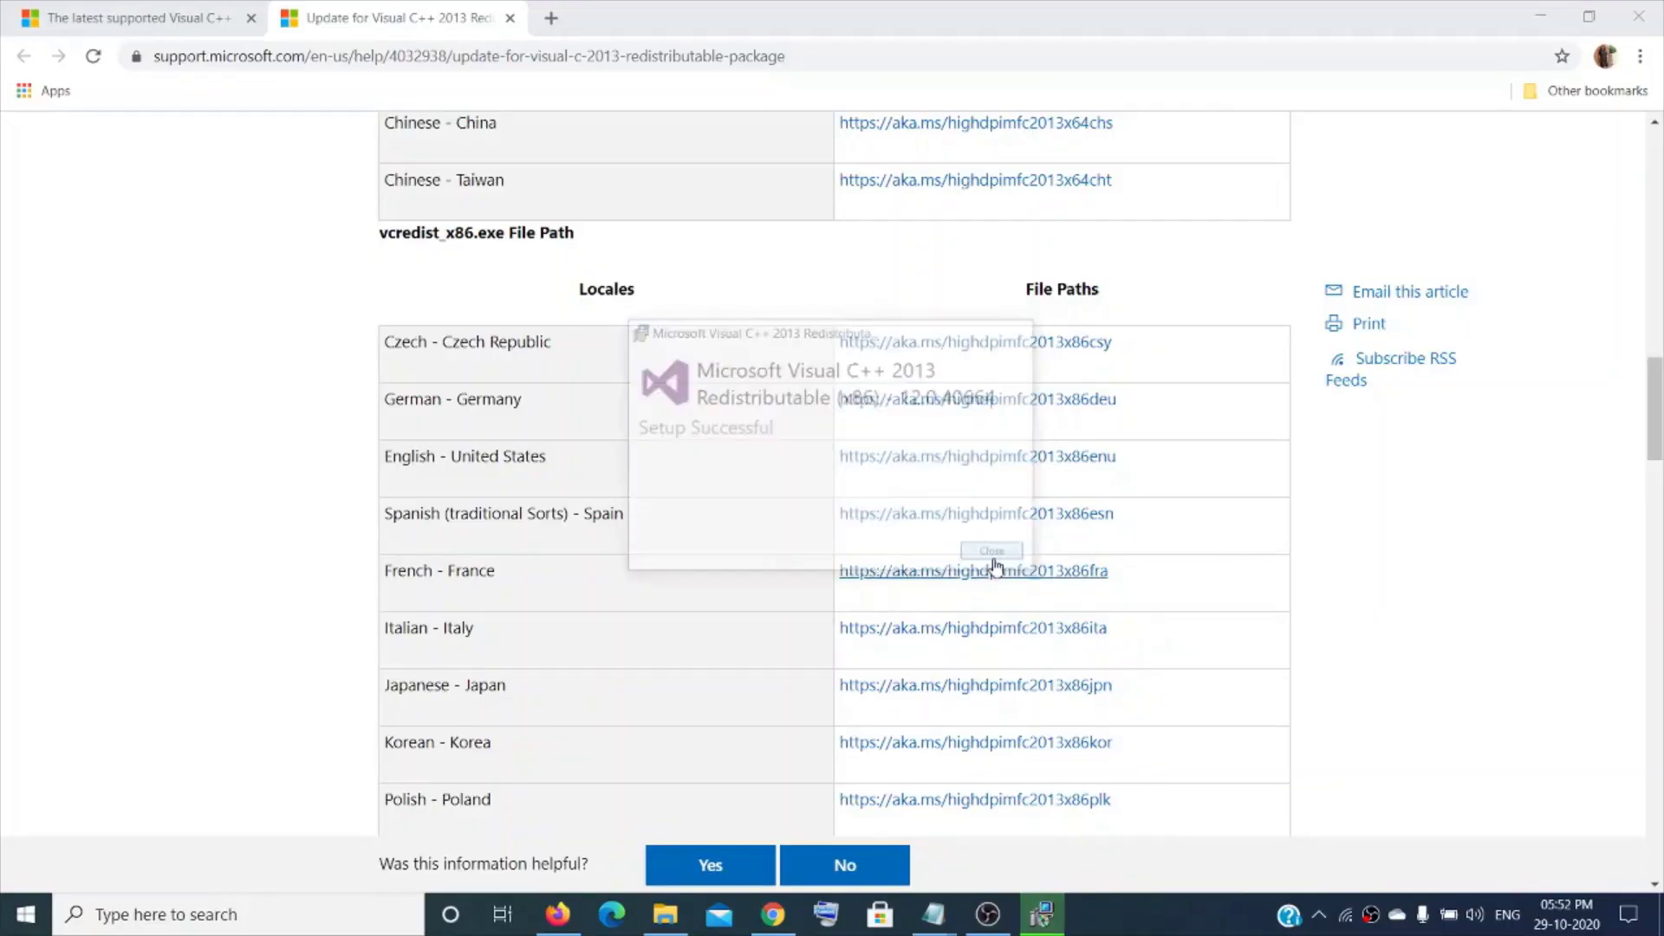